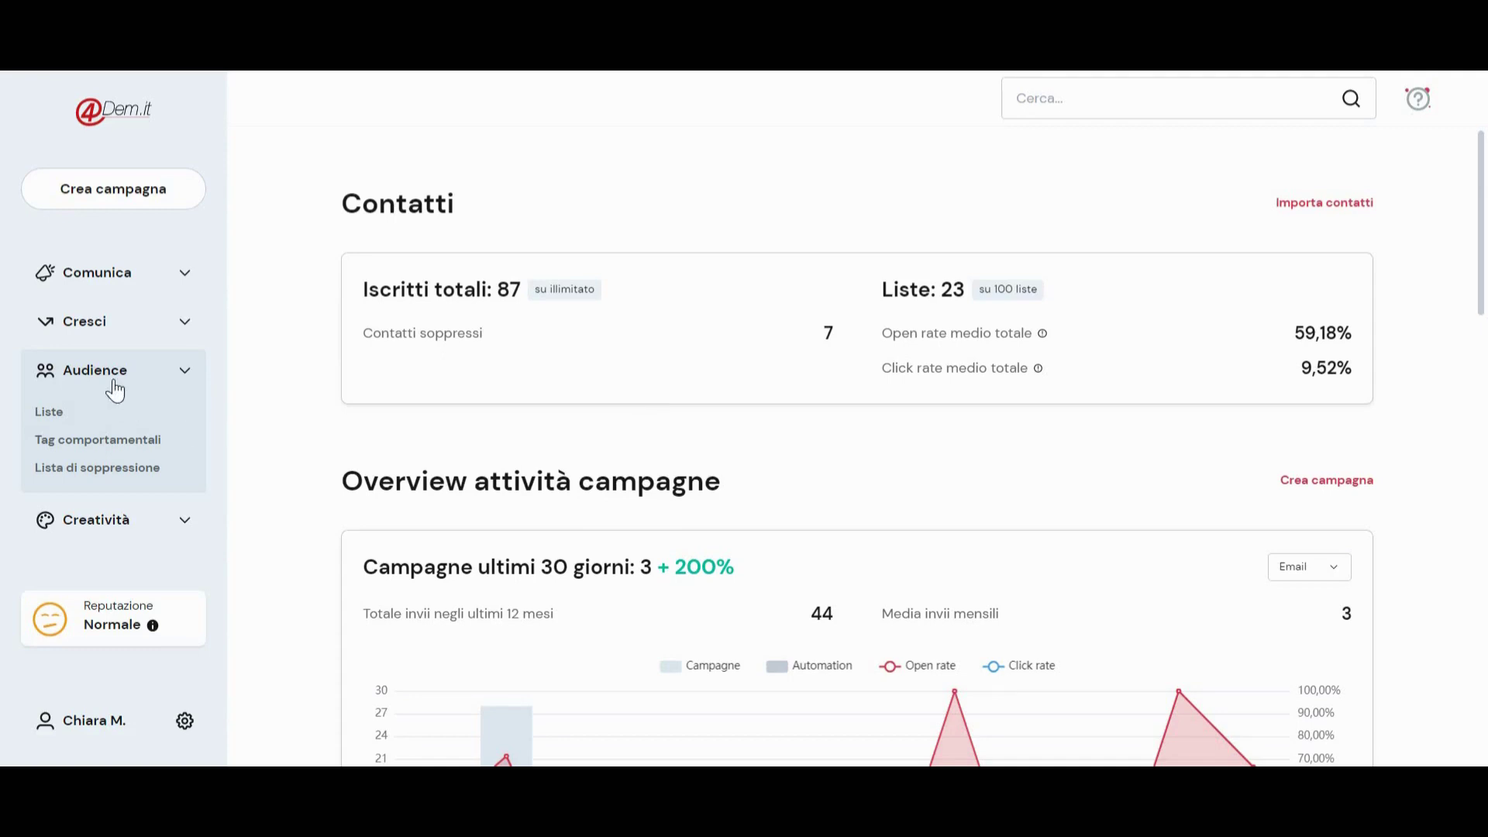
Open the audience lists and start a new list named "Importazione prova"
{"action": "left_click", "coordinate": [59, 413]}
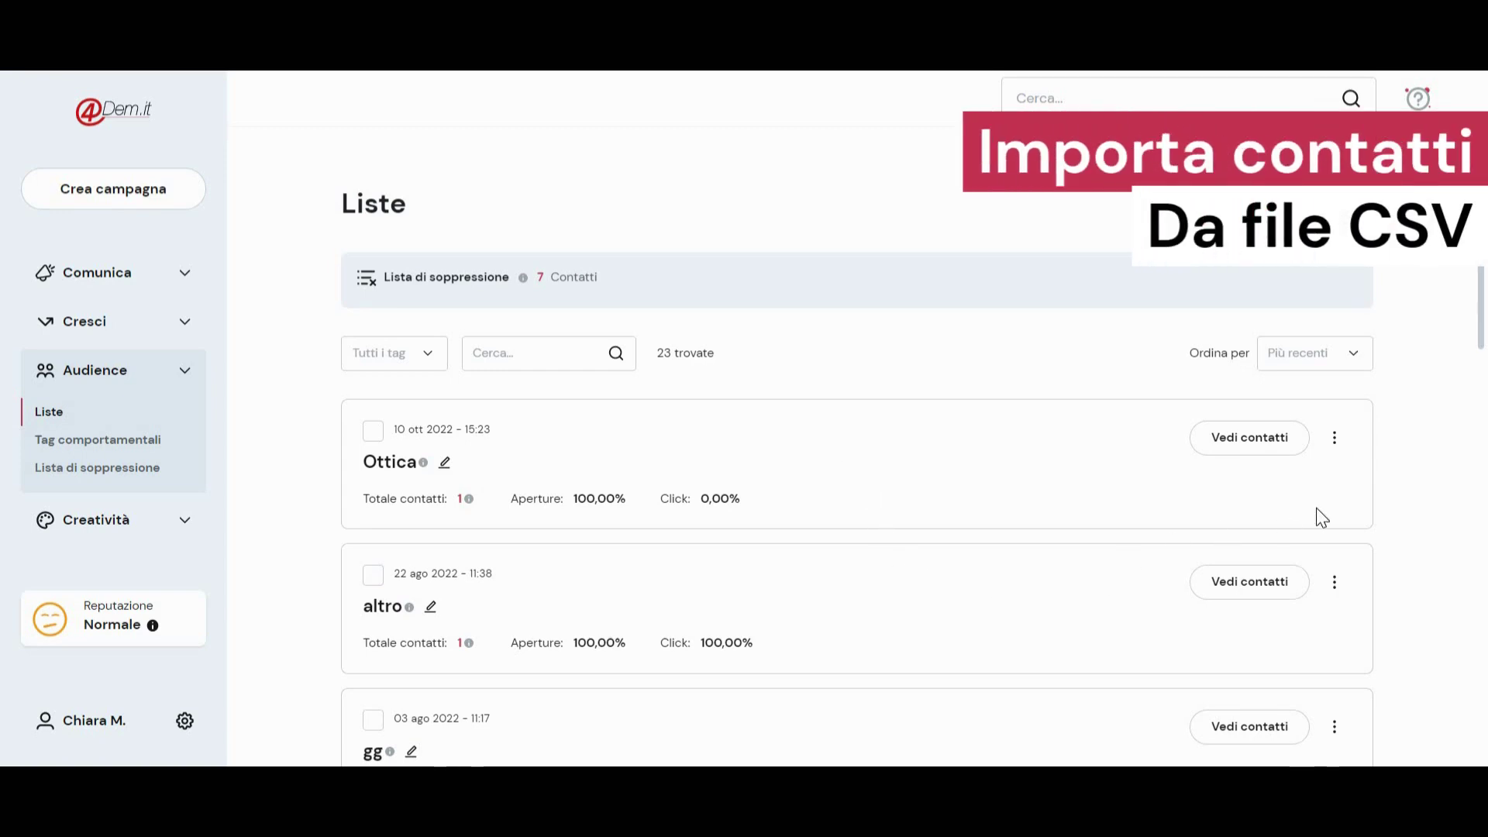
{"action": "left_click", "coordinate": [1335, 440]}
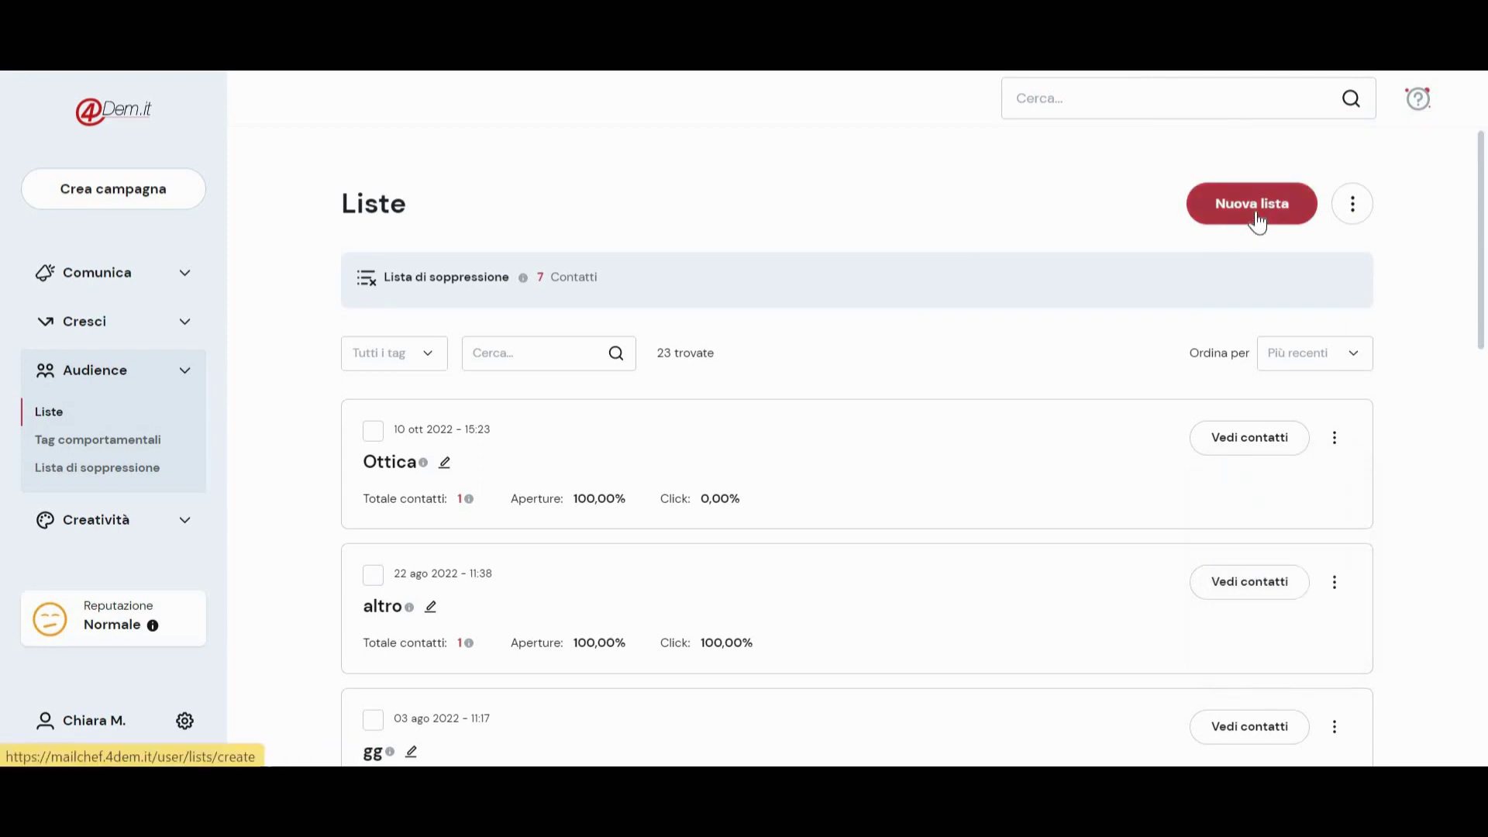
{"action": "left_click", "coordinate": [1255, 216]}
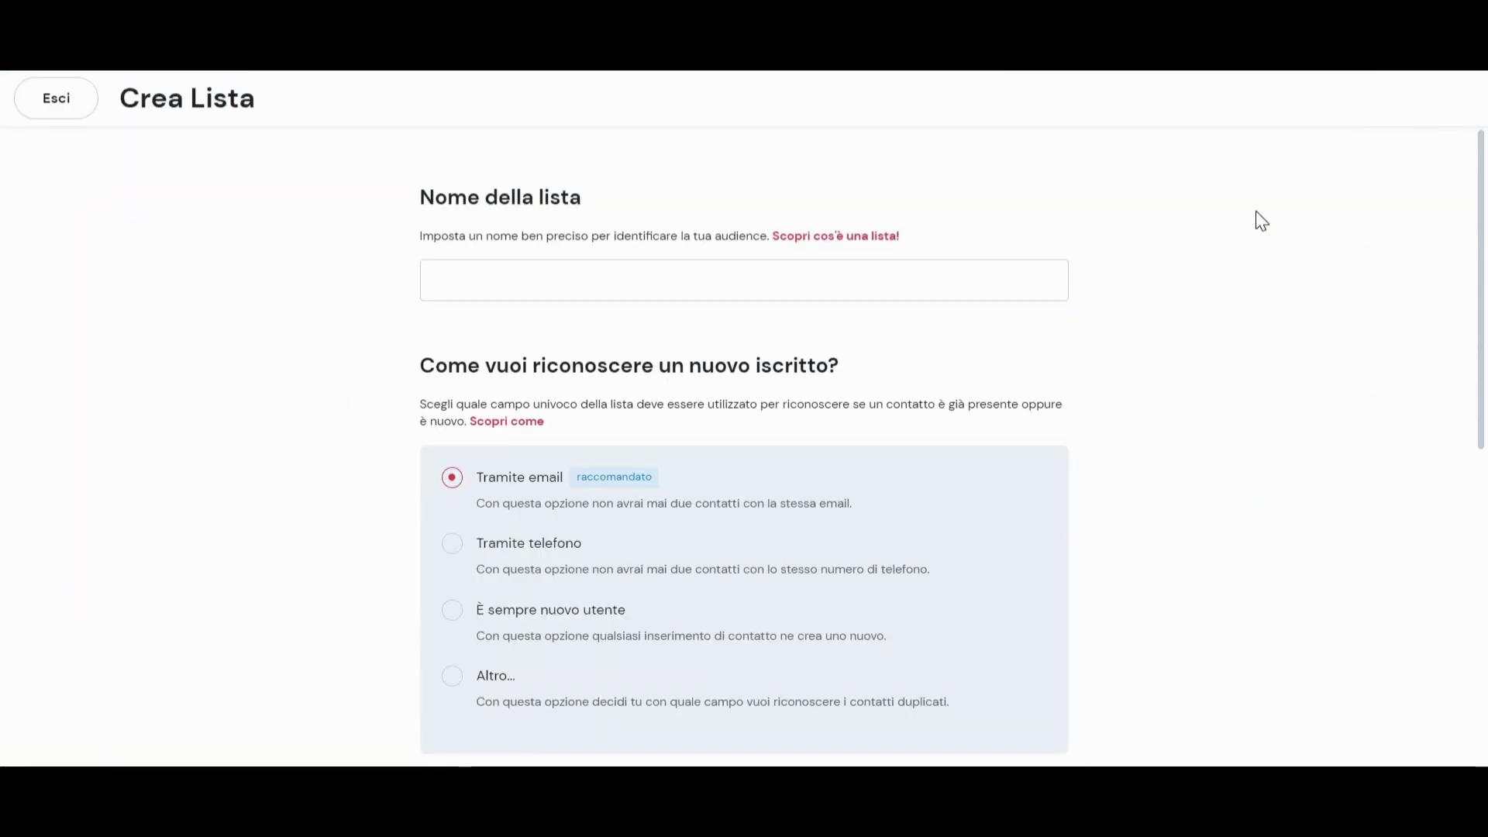
{"action": "left_click", "coordinate": [891, 290]}
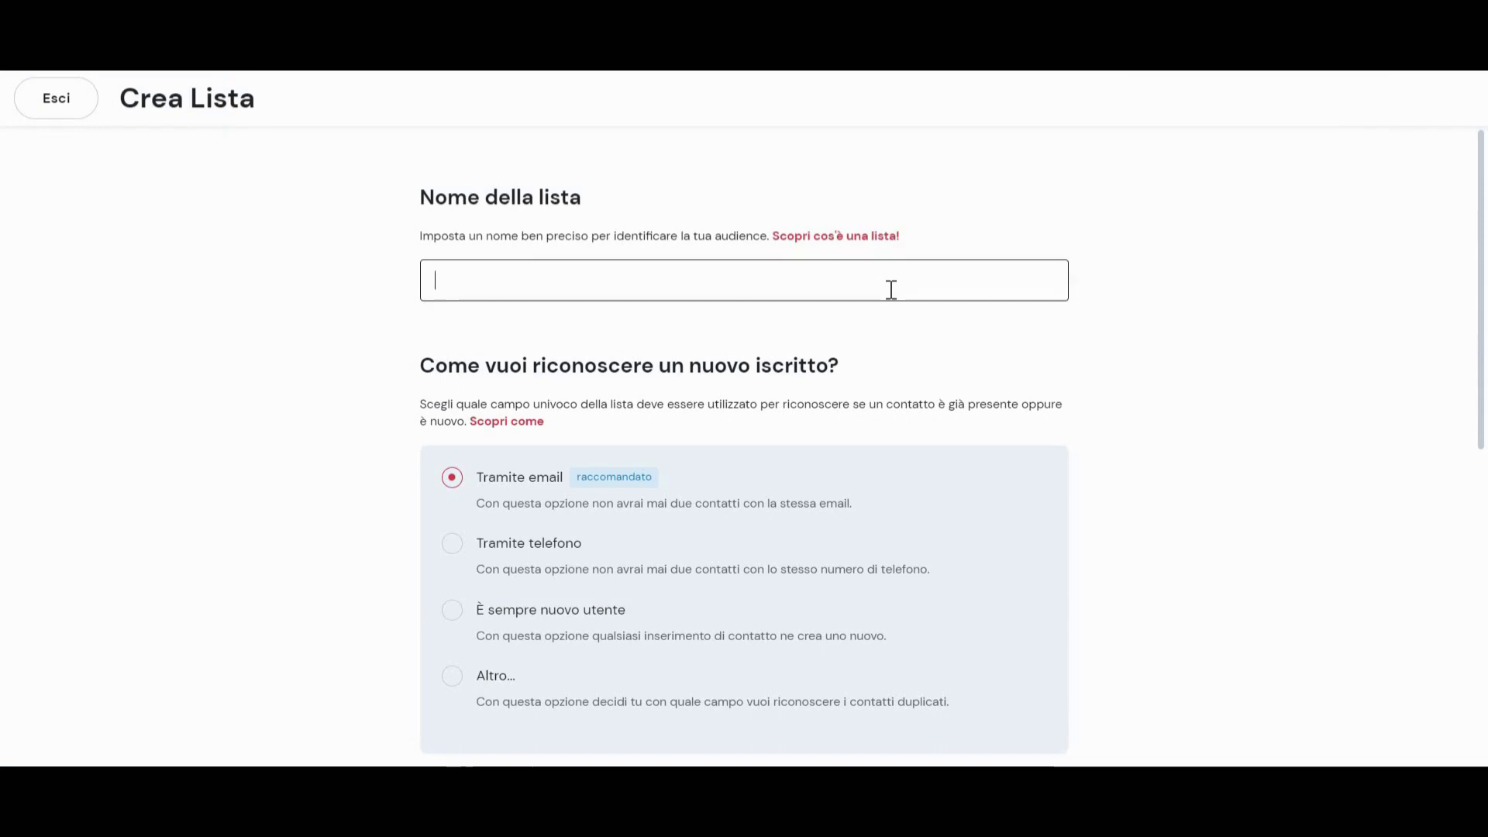
{"action": "type", "text": "Importazione prova"}
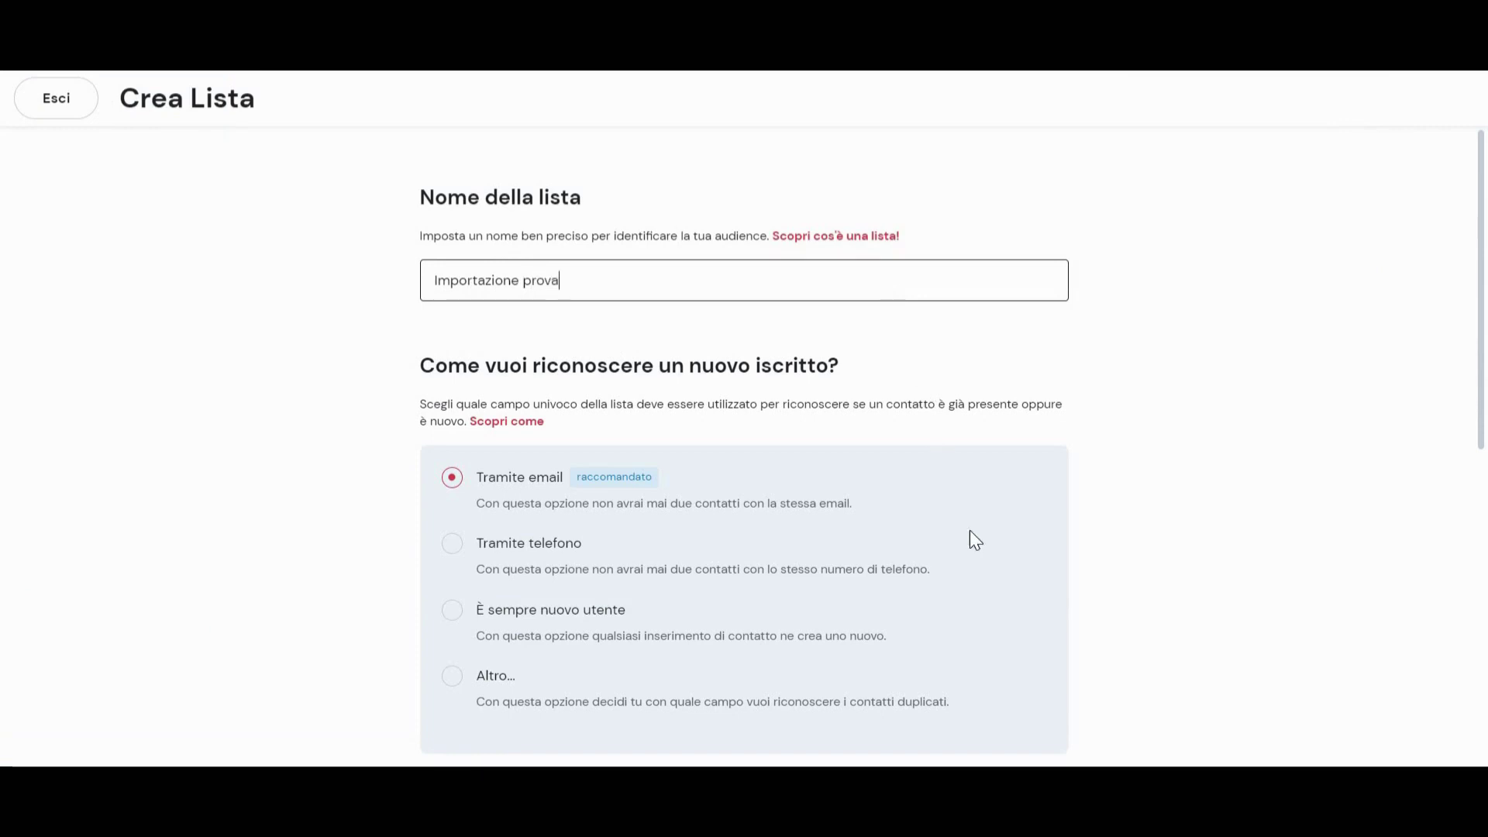
Choose double opt-in as the subscription method and Non sopprimere as the unsubscribe behaviour, and create the list
{"action": "scroll", "coordinate": [971, 532], "scroll_direction": "down", "scroll_amount": 1}
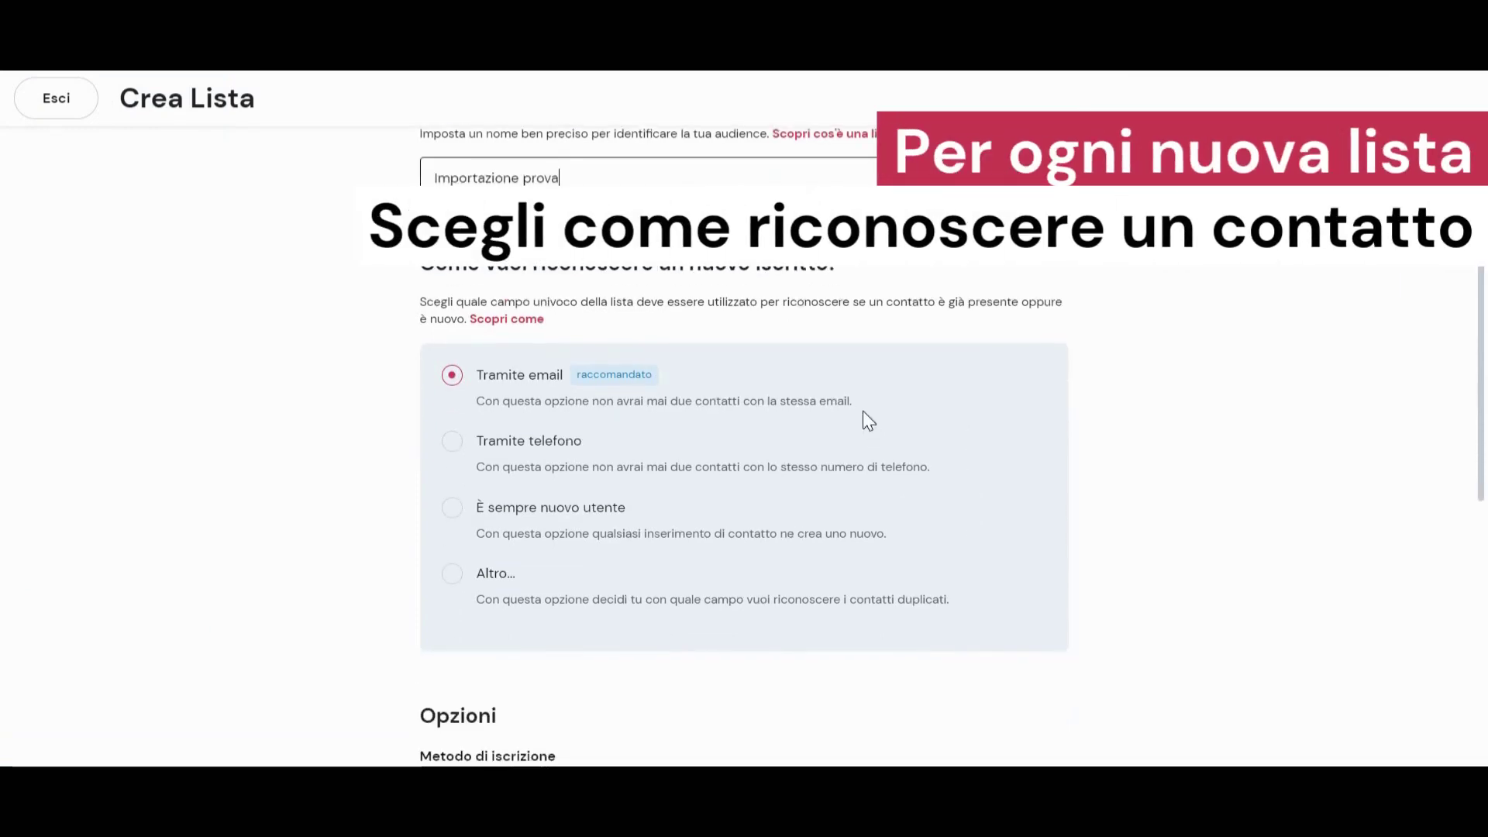
{"action": "scroll", "coordinate": [859, 400], "scroll_direction": "up", "scroll_amount": 1}
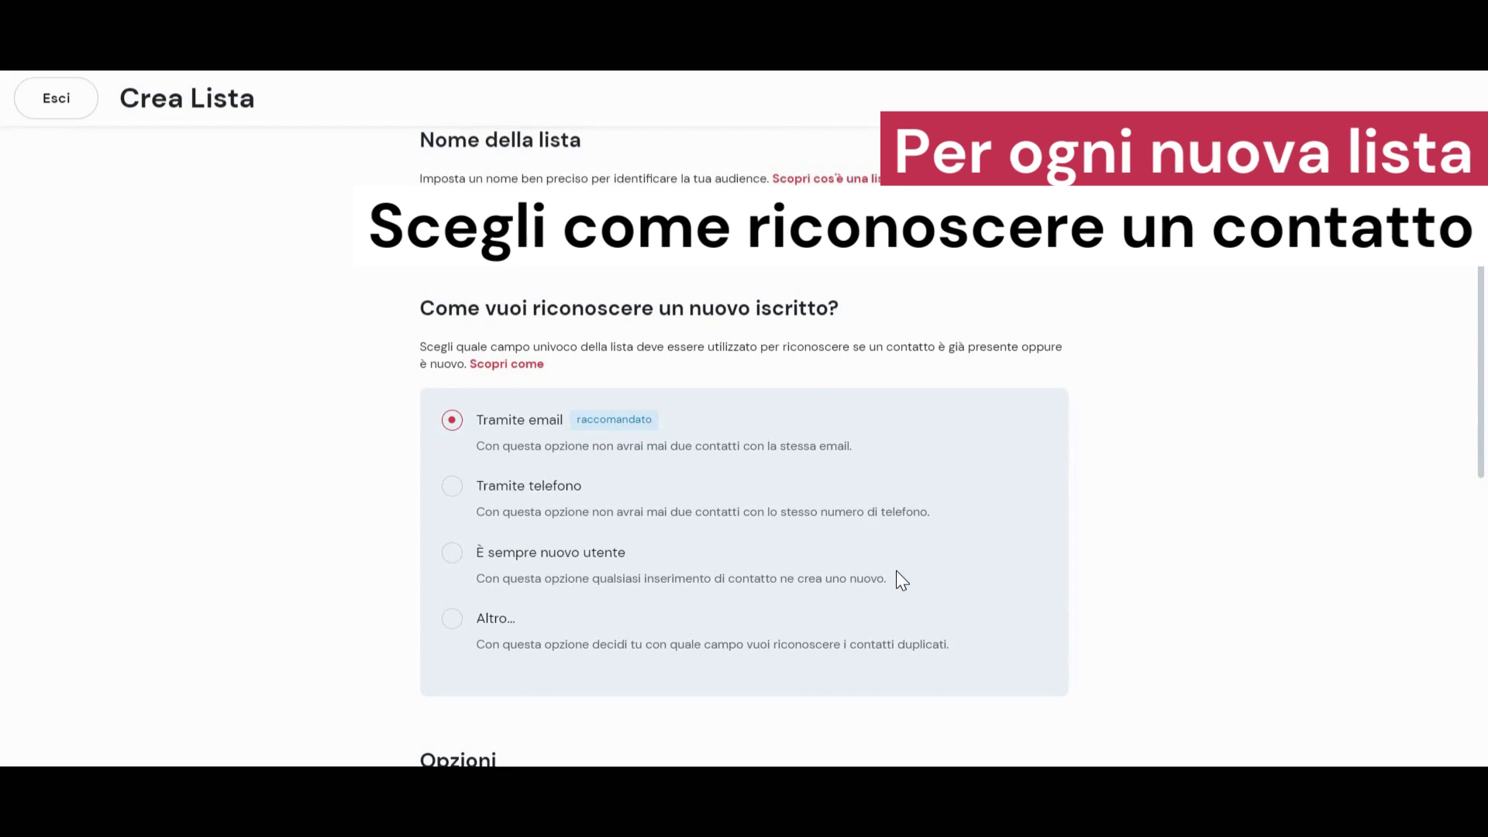
{"action": "scroll", "coordinate": [896, 572], "scroll_direction": "up", "scroll_amount": 1}
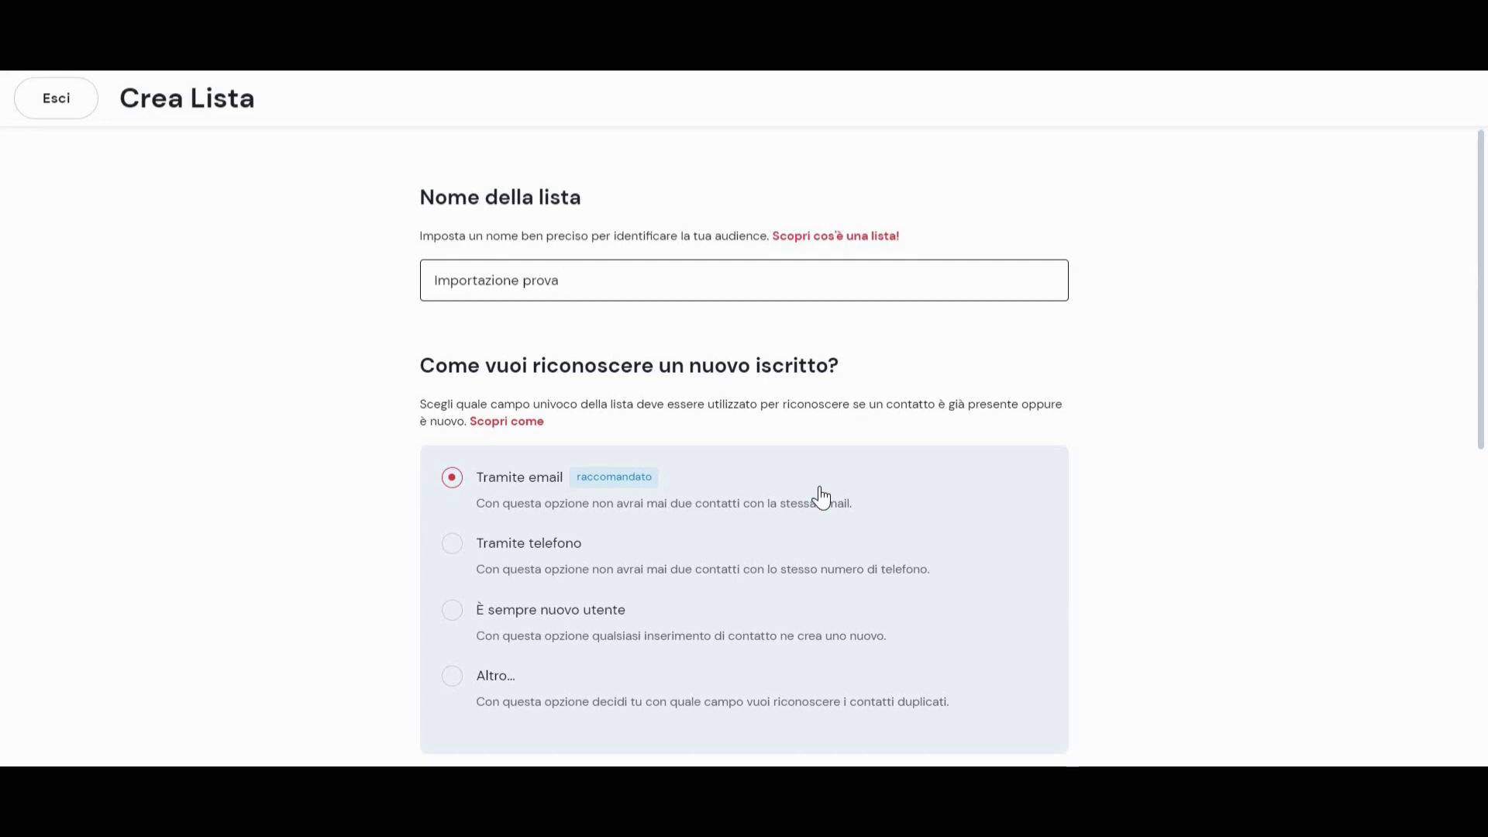
{"action": "scroll", "coordinate": [820, 489], "scroll_direction": "down", "scroll_amount": 7}
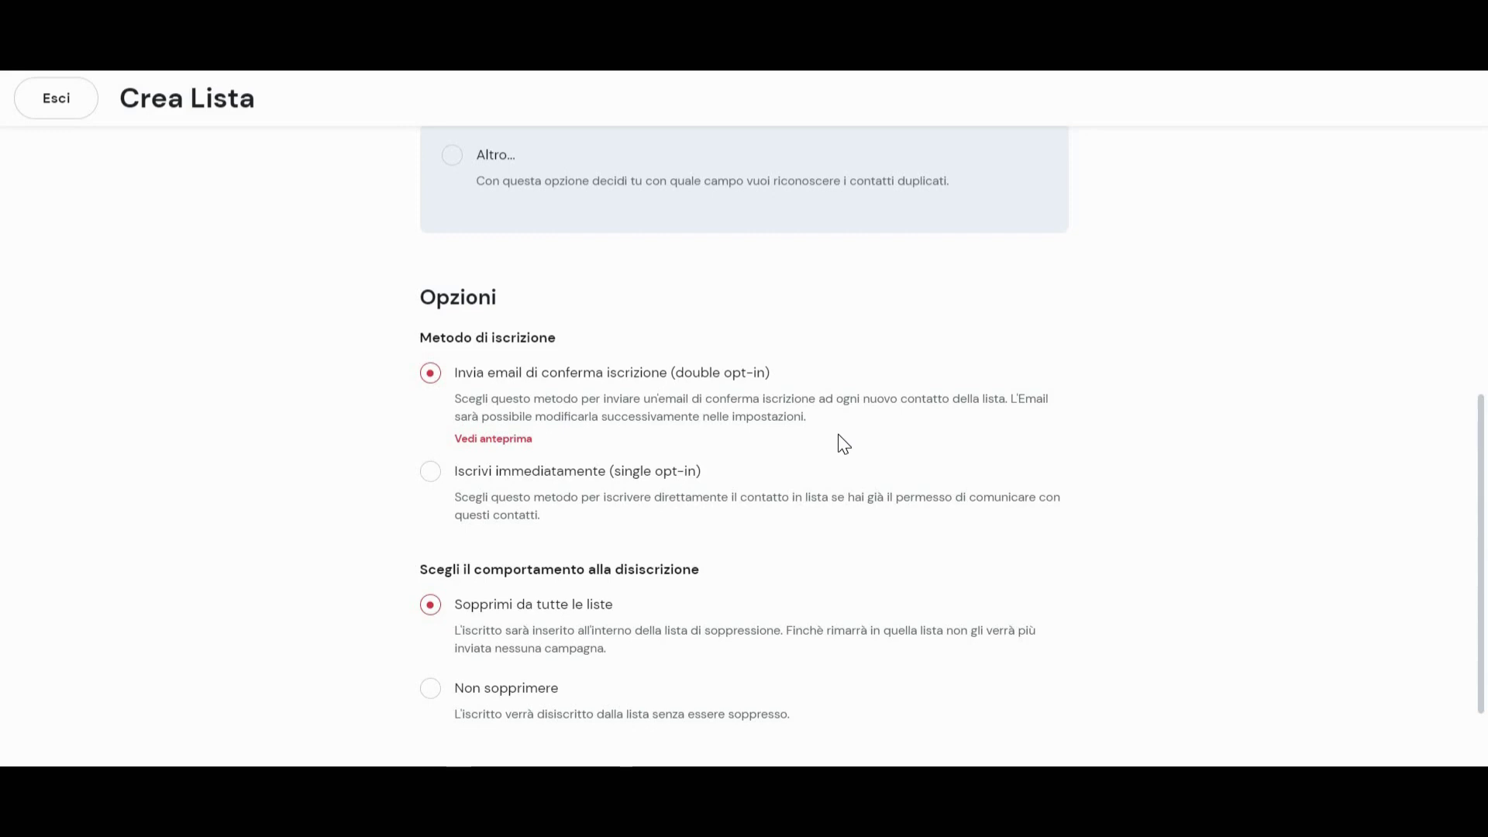
{"action": "left_click", "coordinate": [555, 486]}
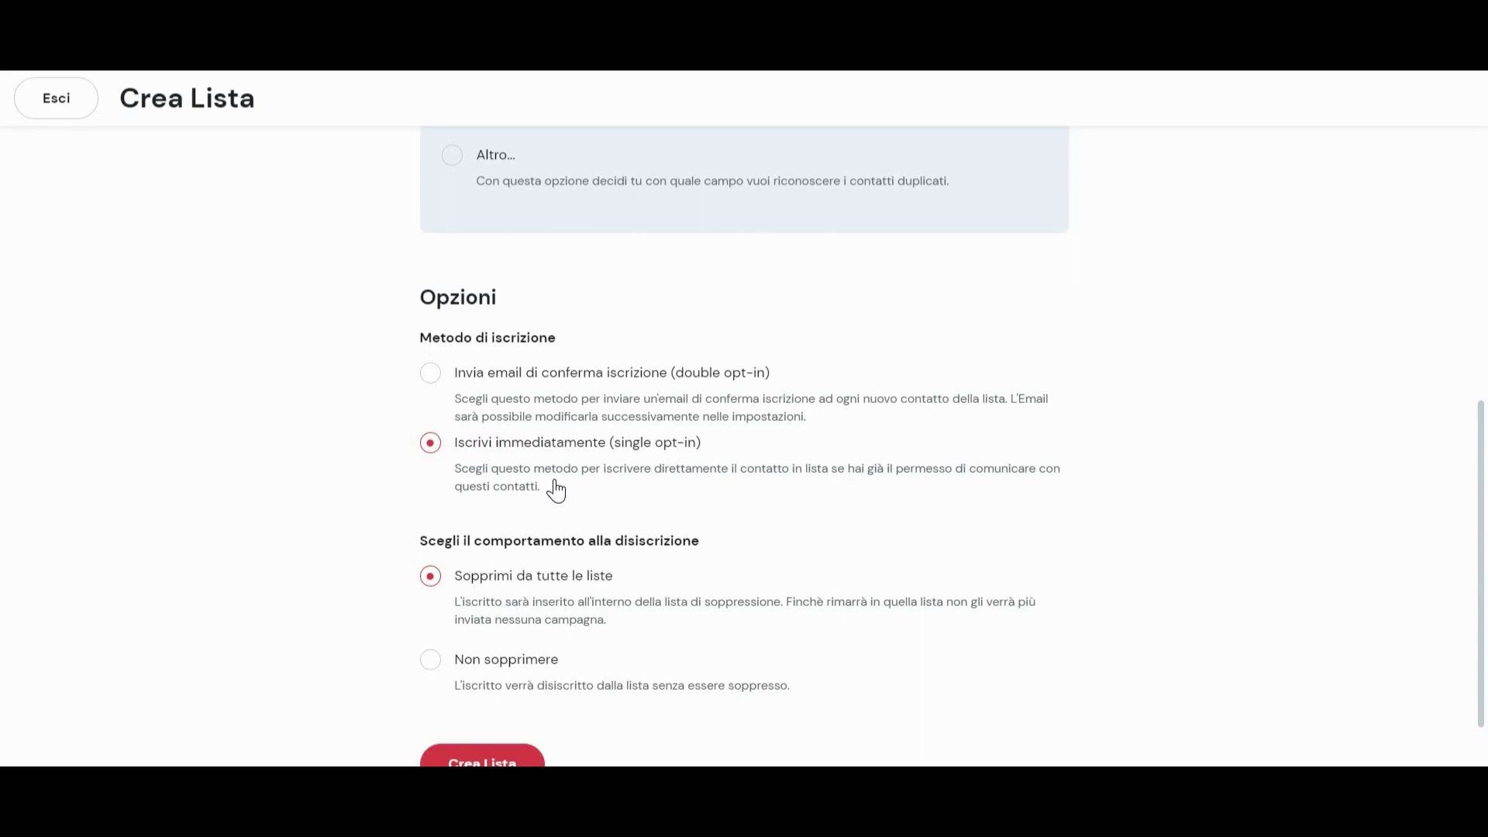
{"action": "left_click", "coordinate": [563, 385]}
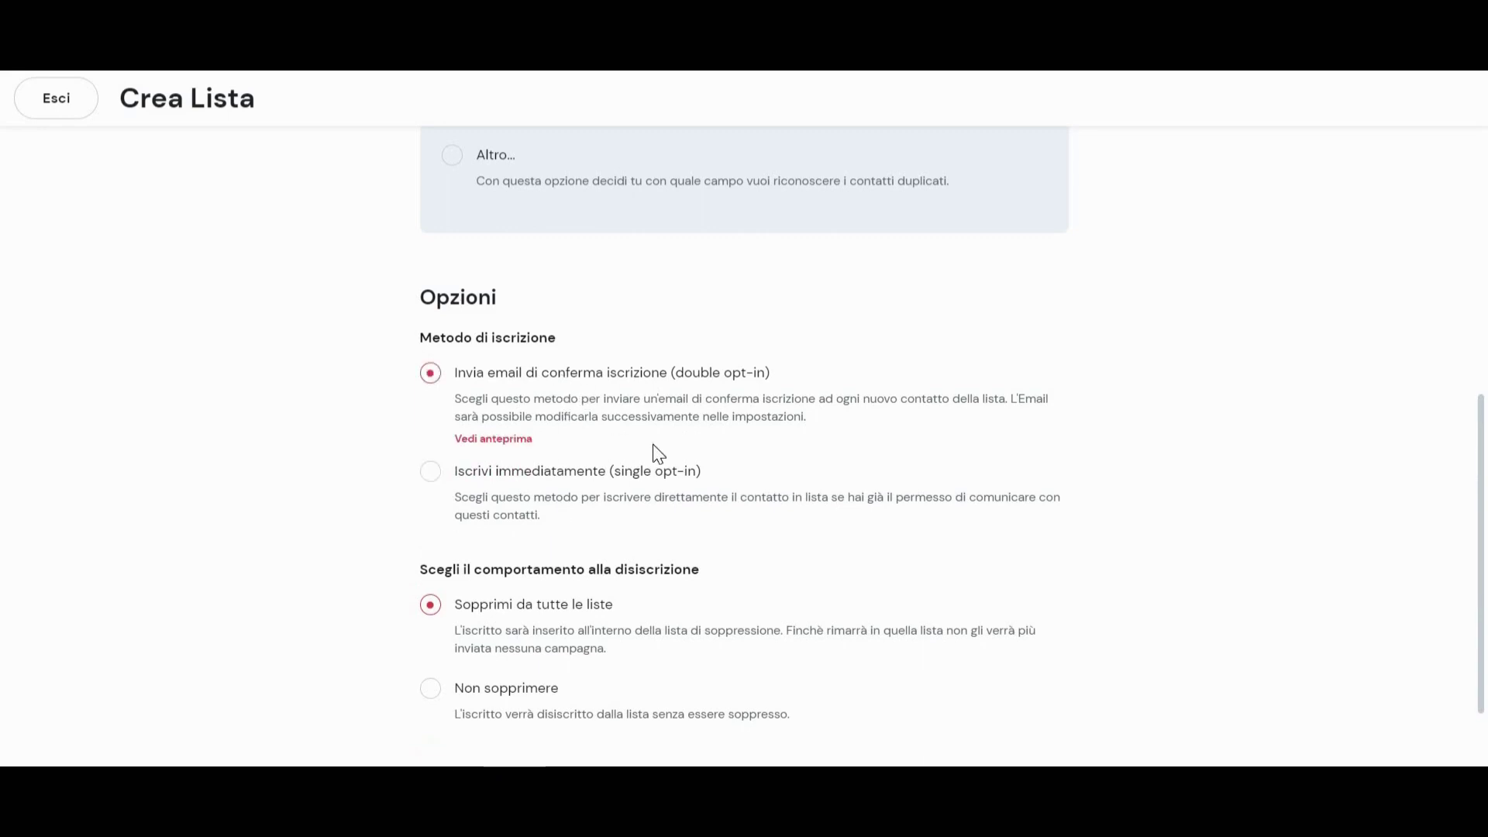
{"action": "scroll", "coordinate": [656, 453], "scroll_direction": "down", "scroll_amount": 2}
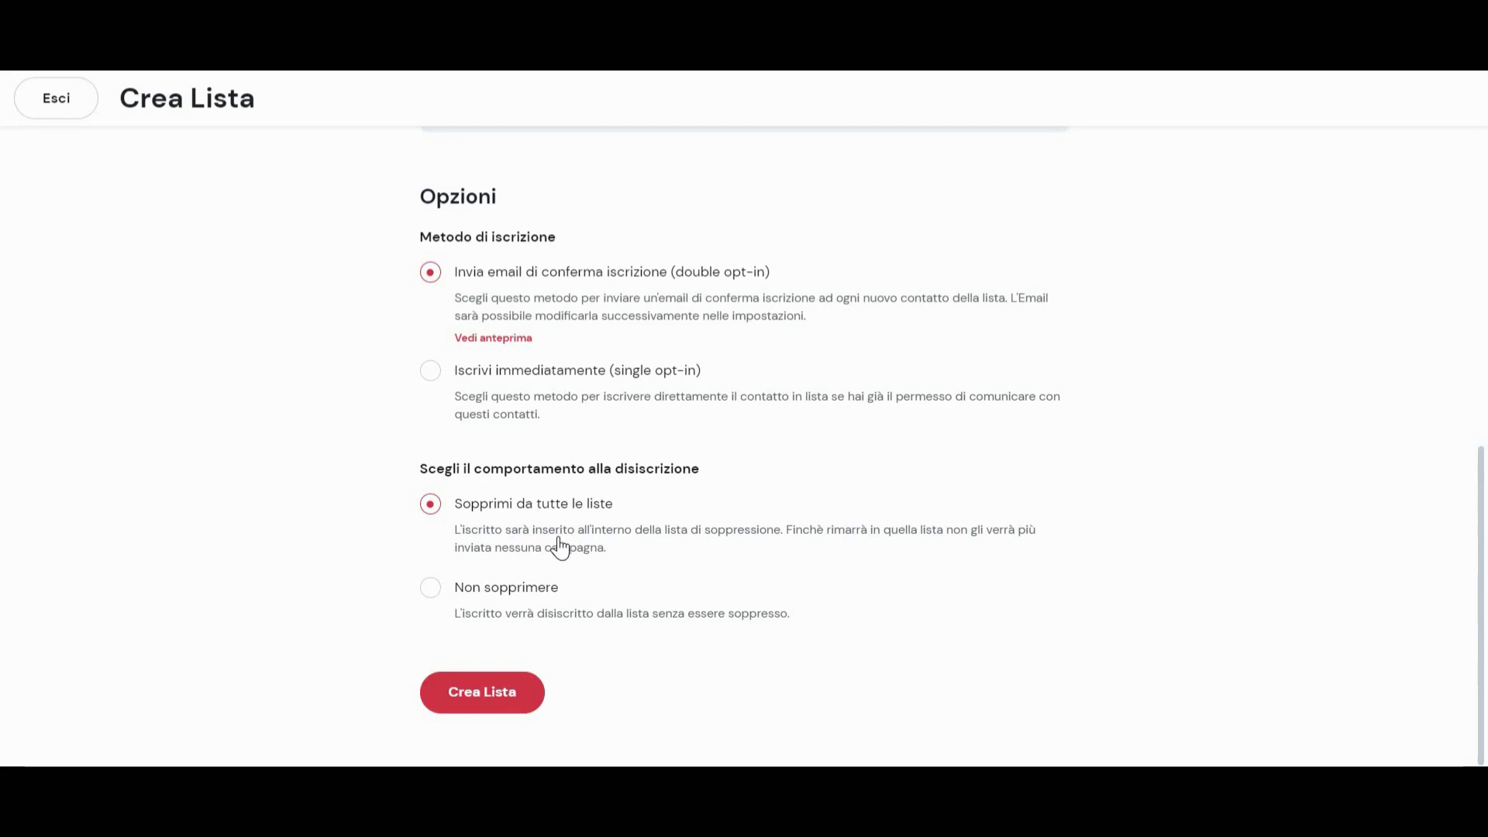
{"action": "left_click", "coordinate": [519, 612]}
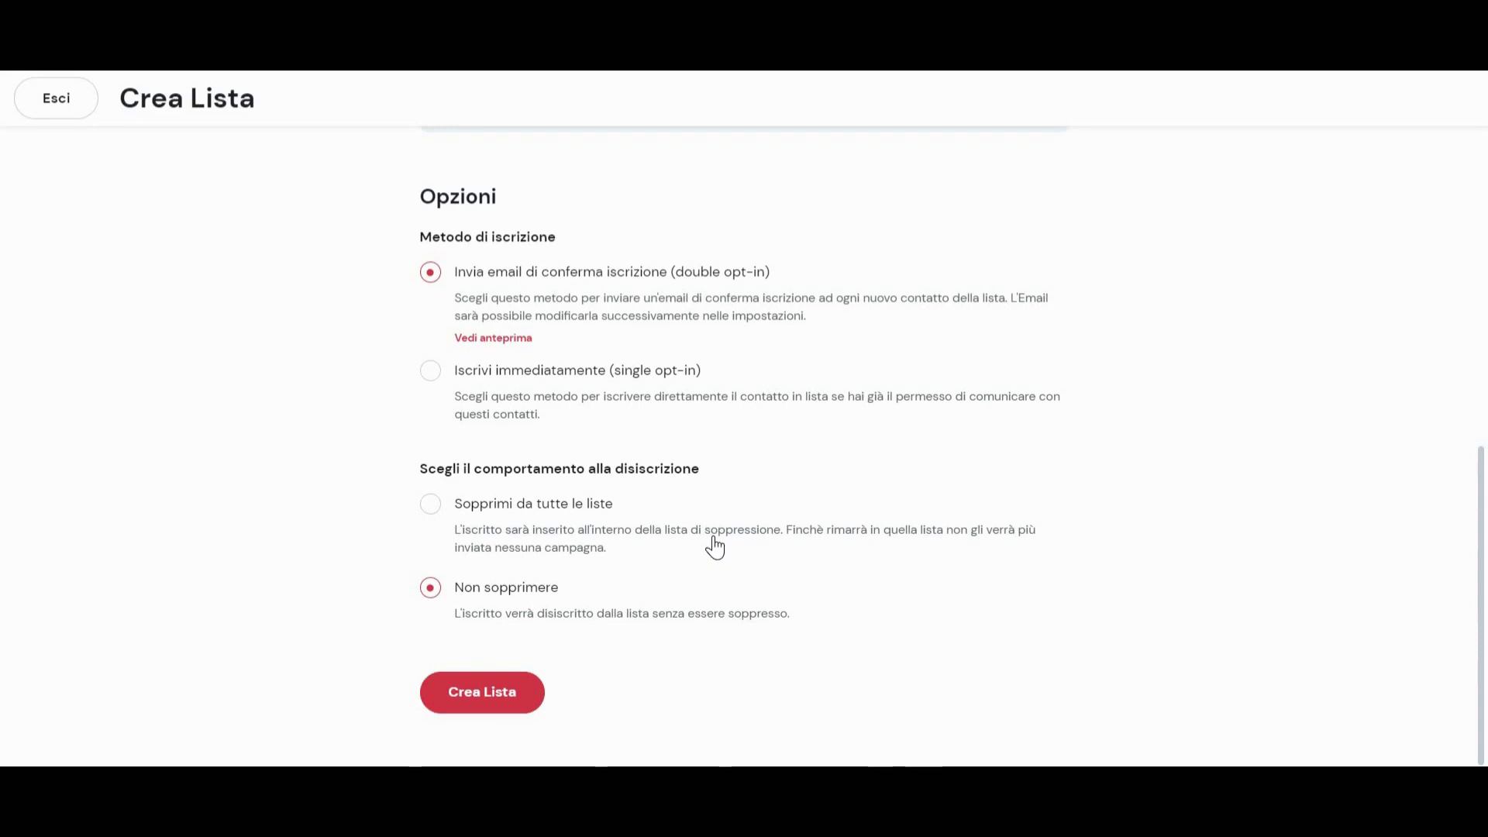
{"action": "left_click", "coordinate": [464, 706]}
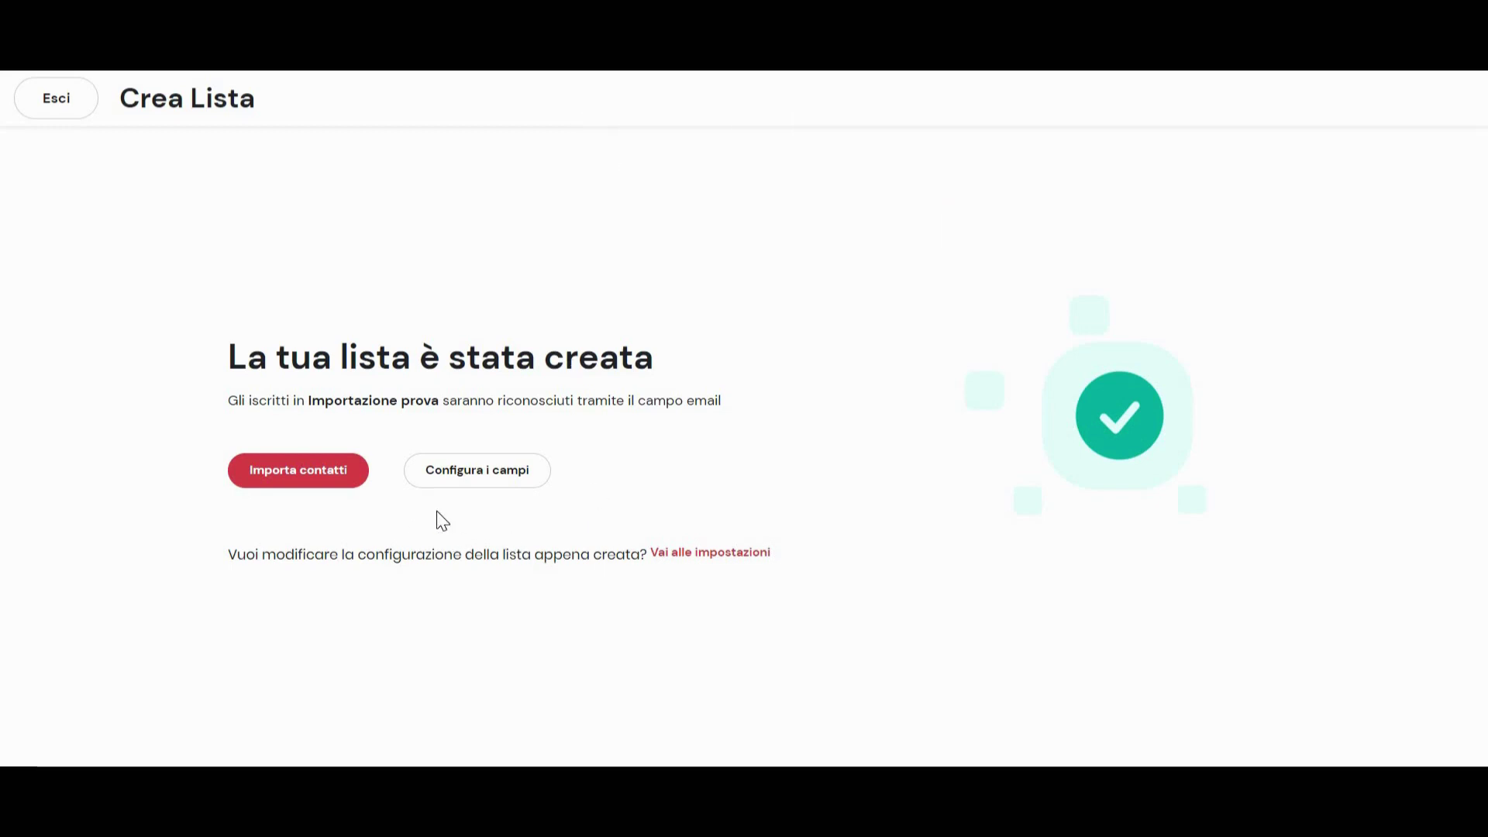
Start importing contacts into the new list with the Excel (CSV) method and proceed to the upload
{"action": "left_click", "coordinate": [314, 483]}
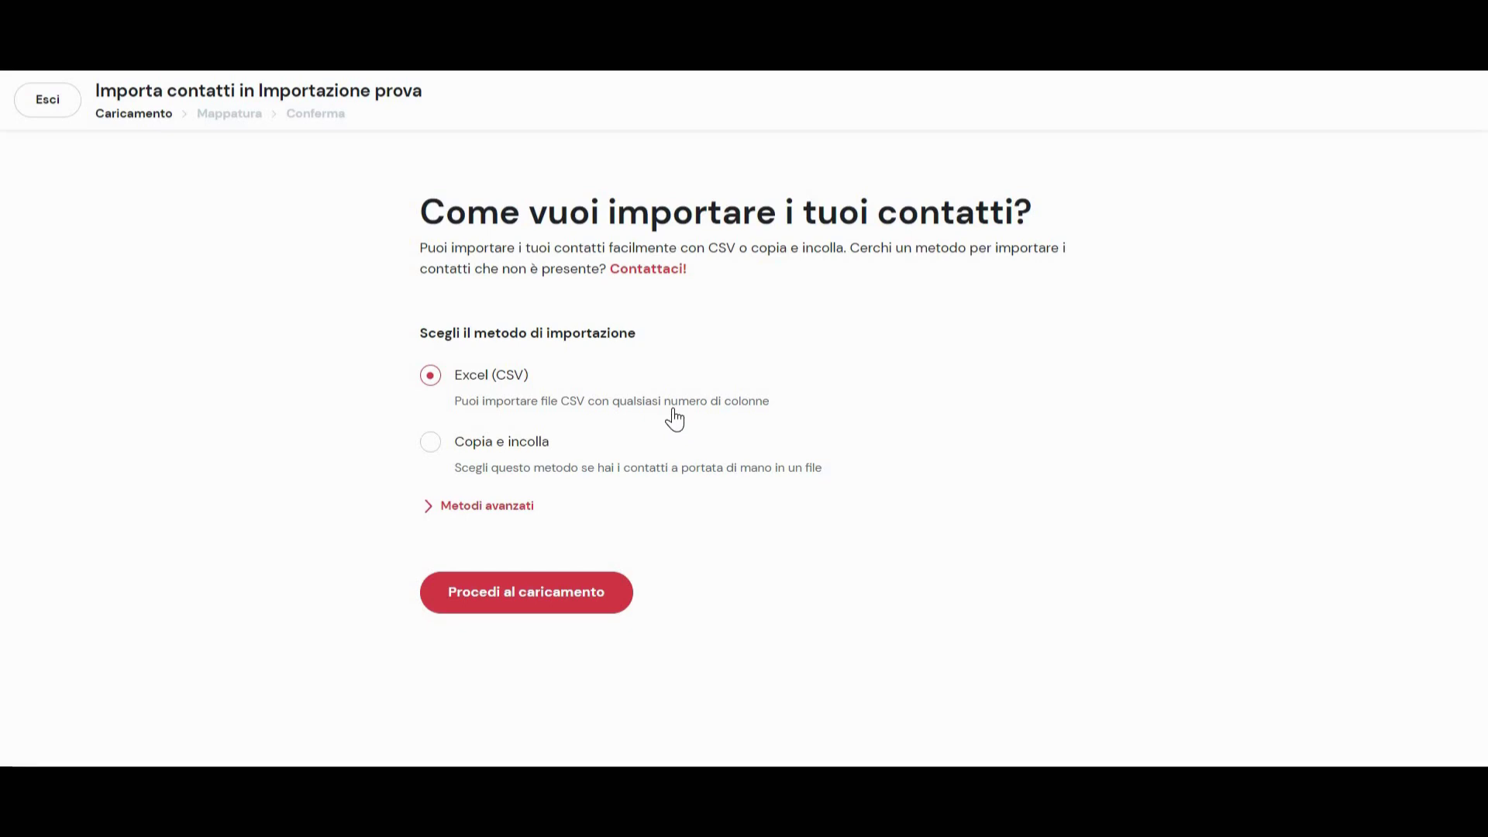
{"action": "left_click", "coordinate": [534, 609]}
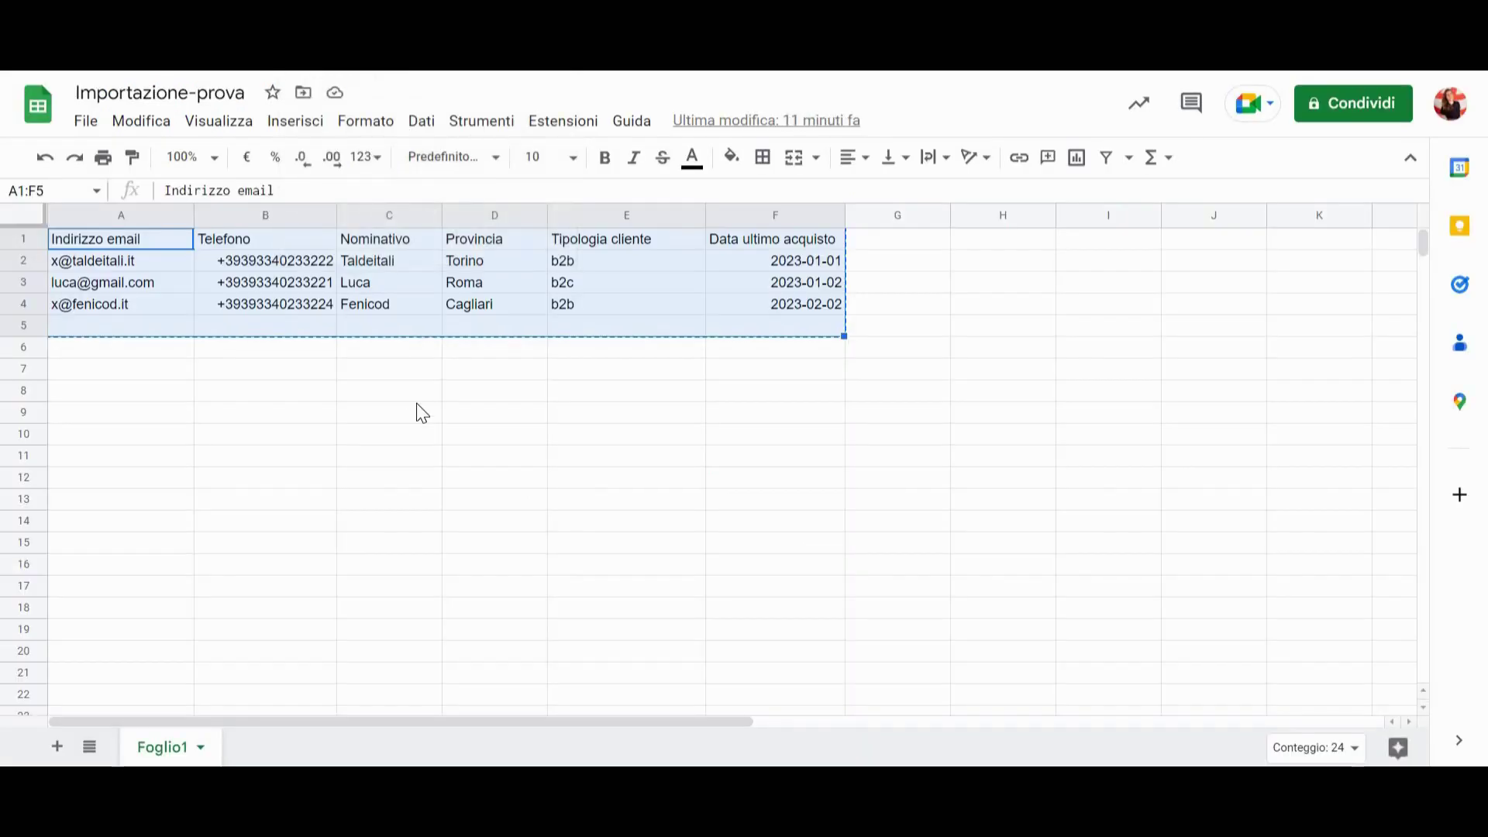
Switch to the Importazione-prova spreadsheet in Google Sheets and download it as comma-separated values (.csv)
{"action": "left_click", "coordinate": [419, 396]}
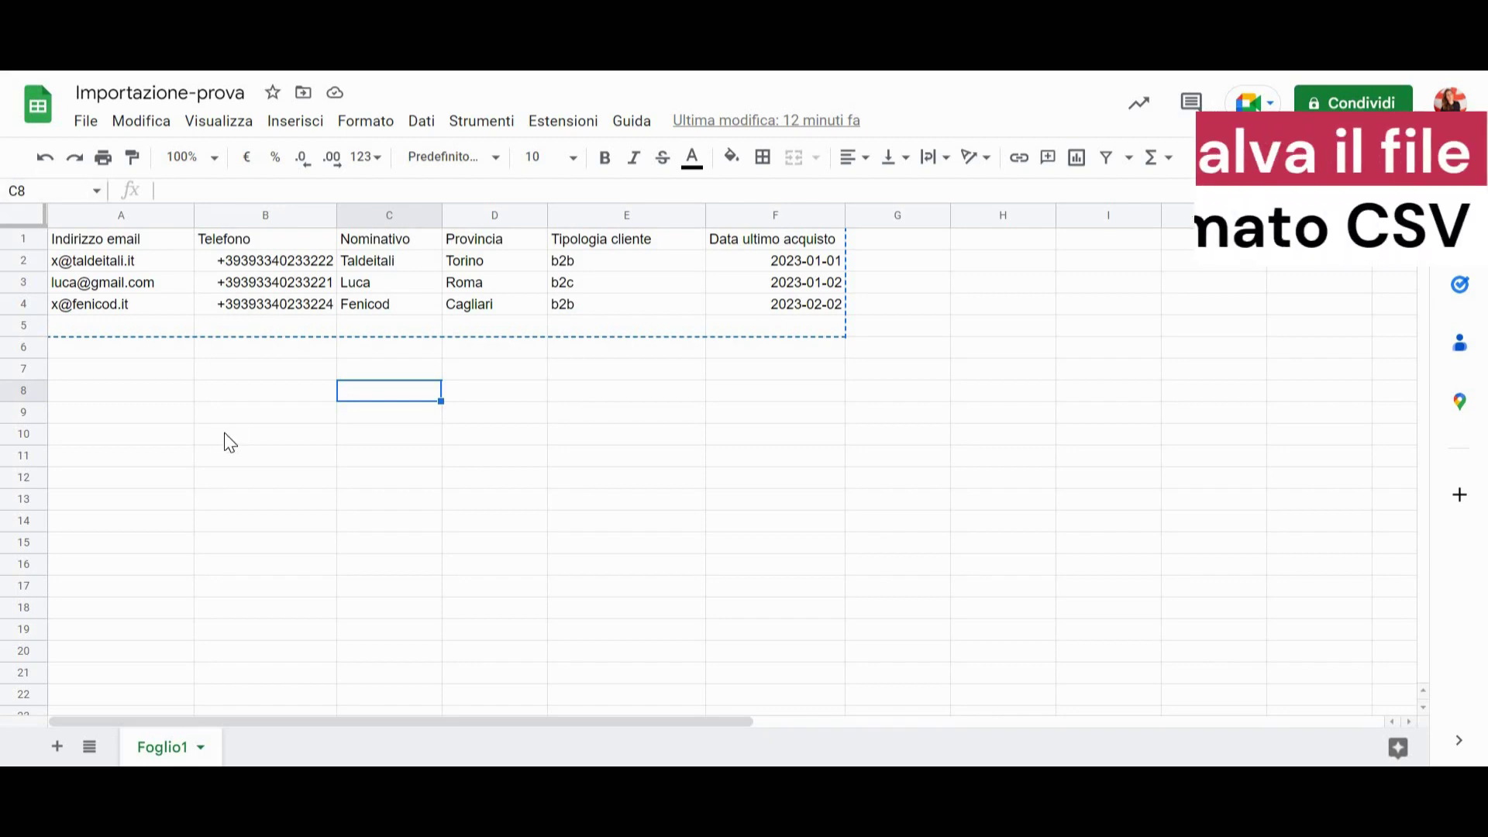
{"action": "left_click", "coordinate": [87, 129]}
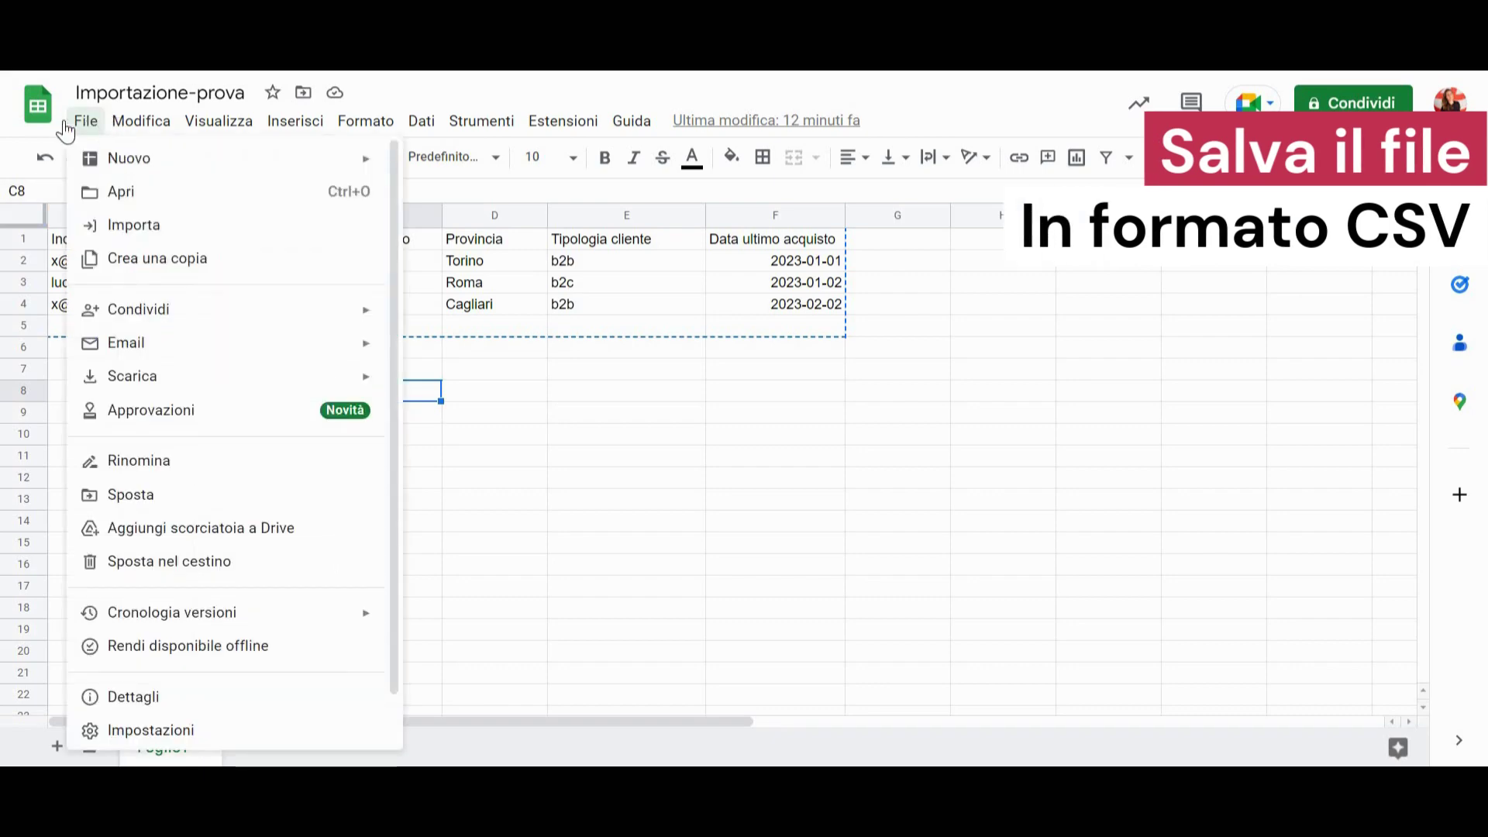
{"action": "mouse_move", "coordinate": [83, 129]}
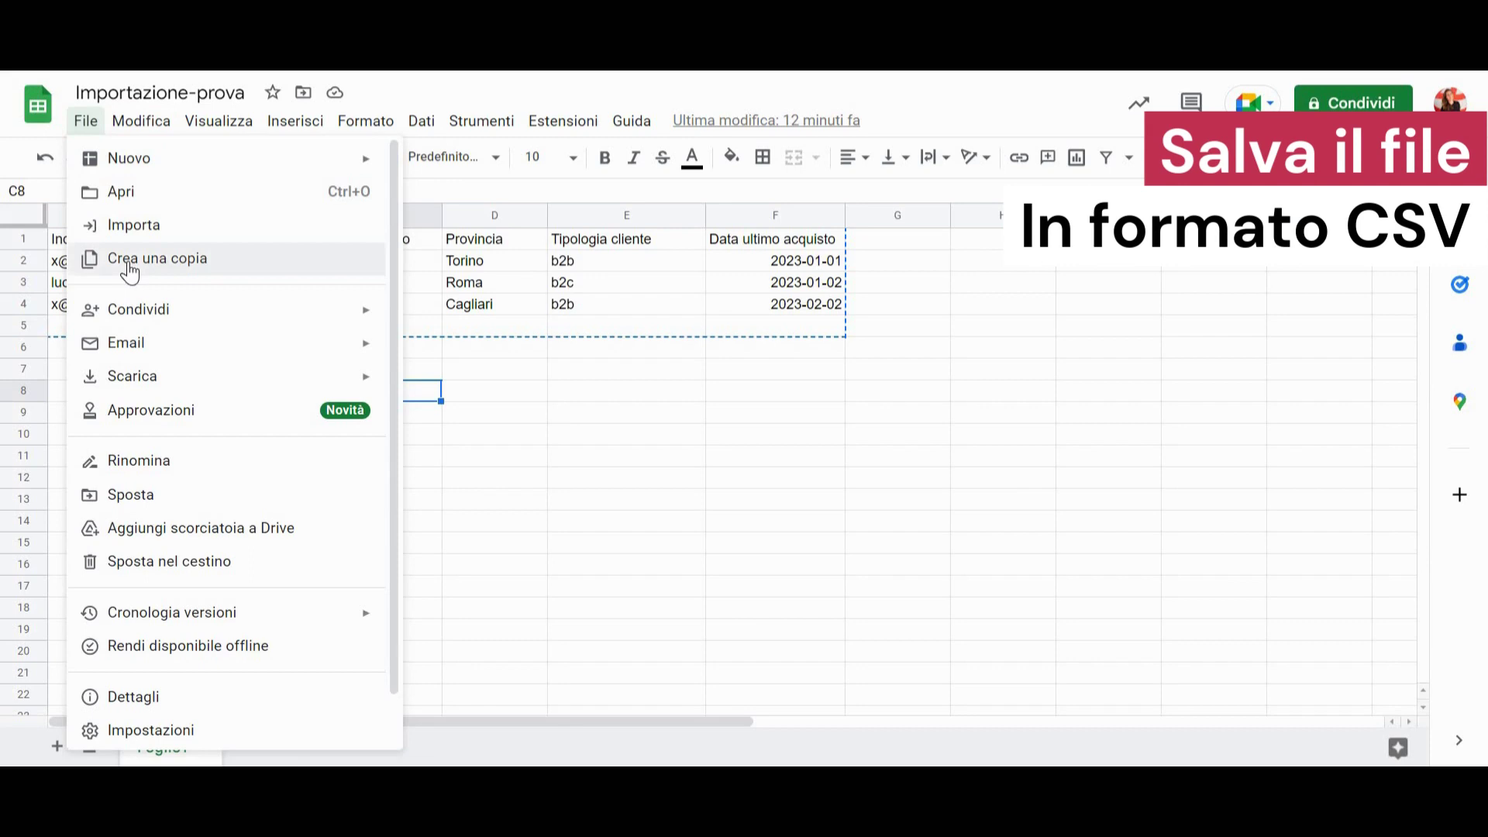
{"action": "mouse_move", "coordinate": [307, 381]}
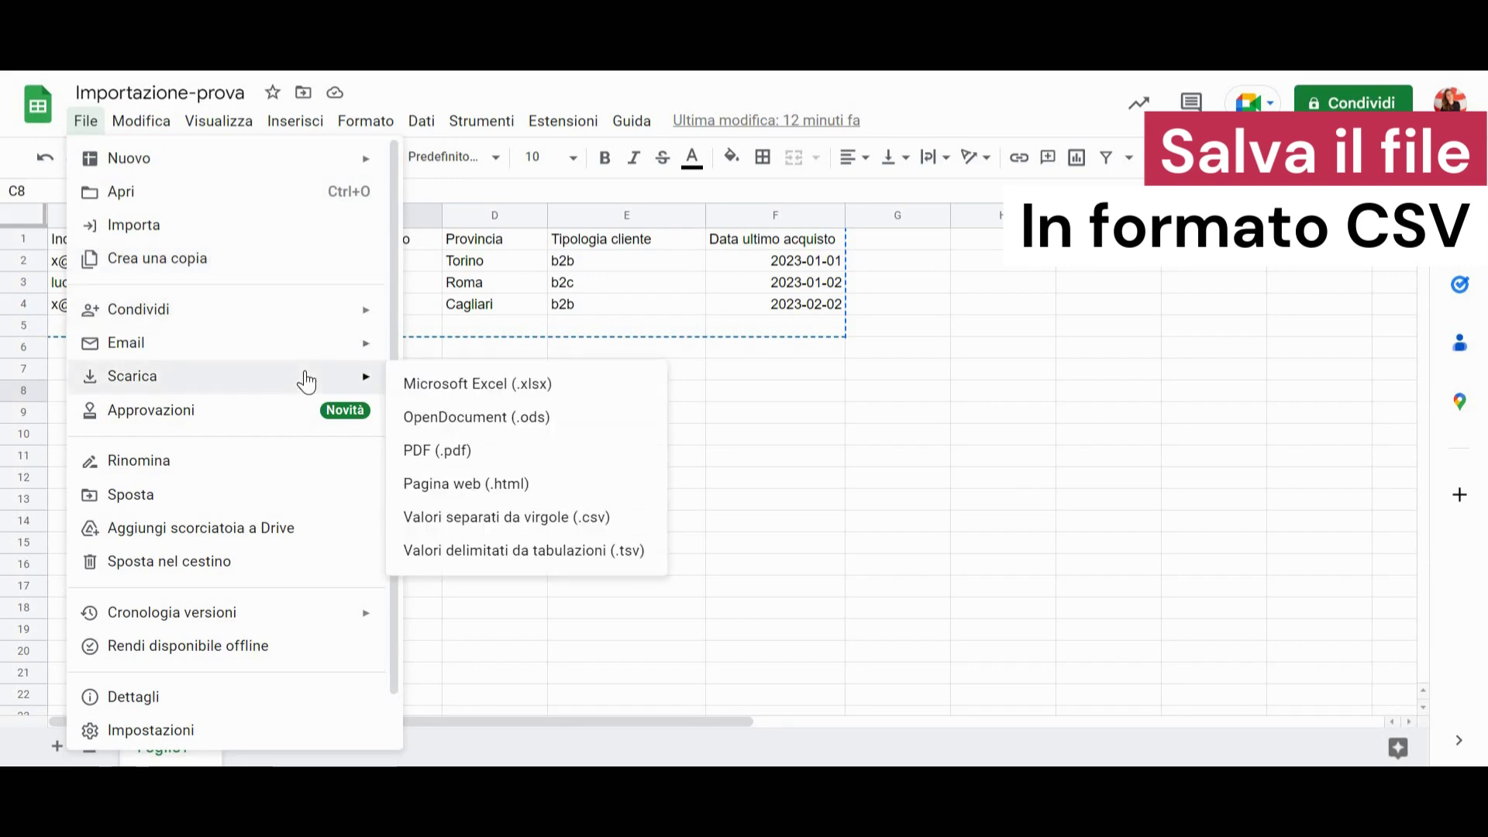
{"action": "left_click", "coordinate": [623, 524]}
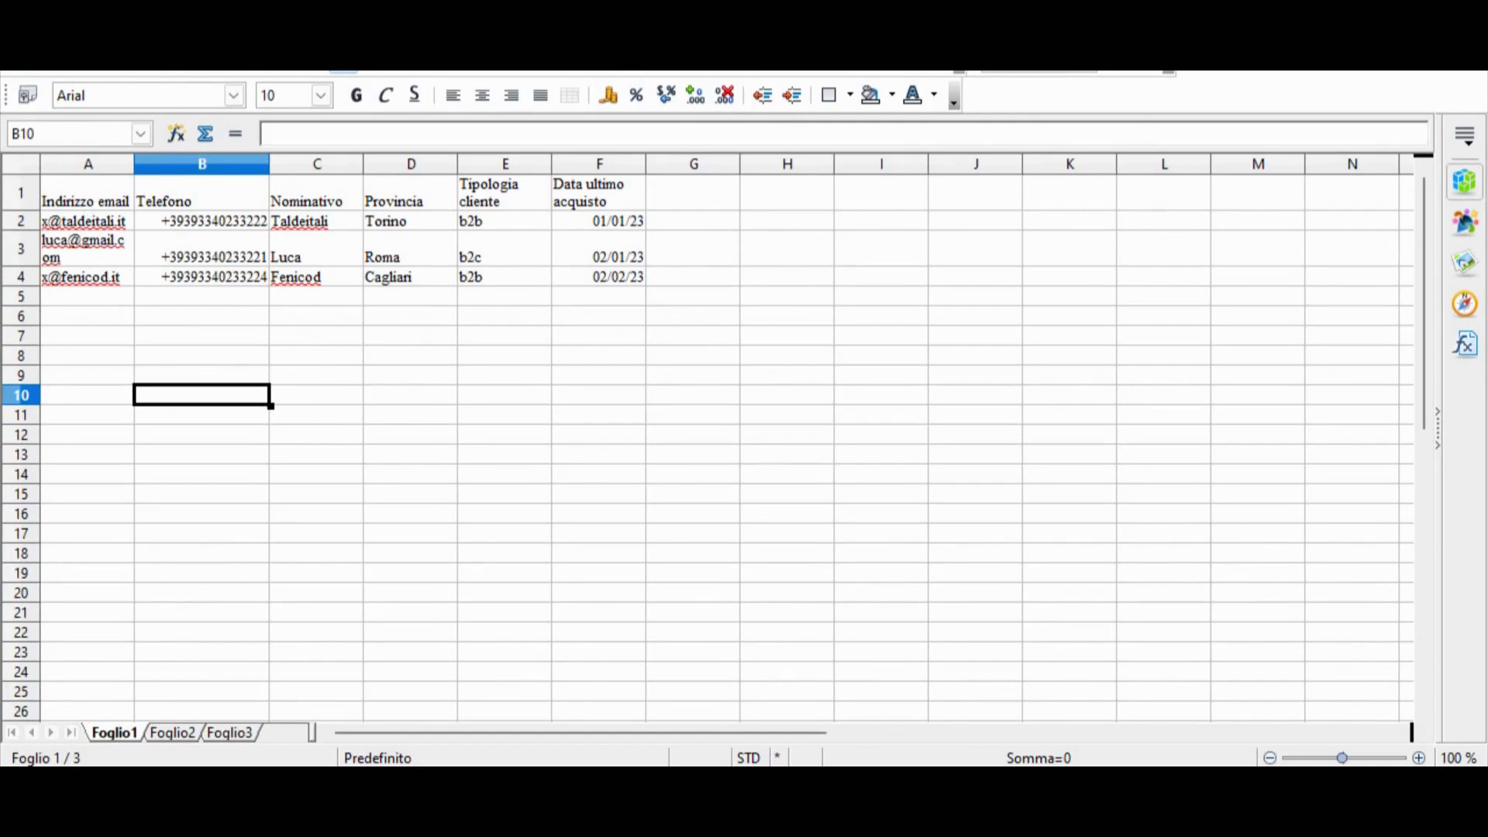
In OpenOffice Calc, save the contacts spreadsheet in Testo CSV format as fileprova.csv and return to the contact import page
{"action": "key", "text": "alt+f"}
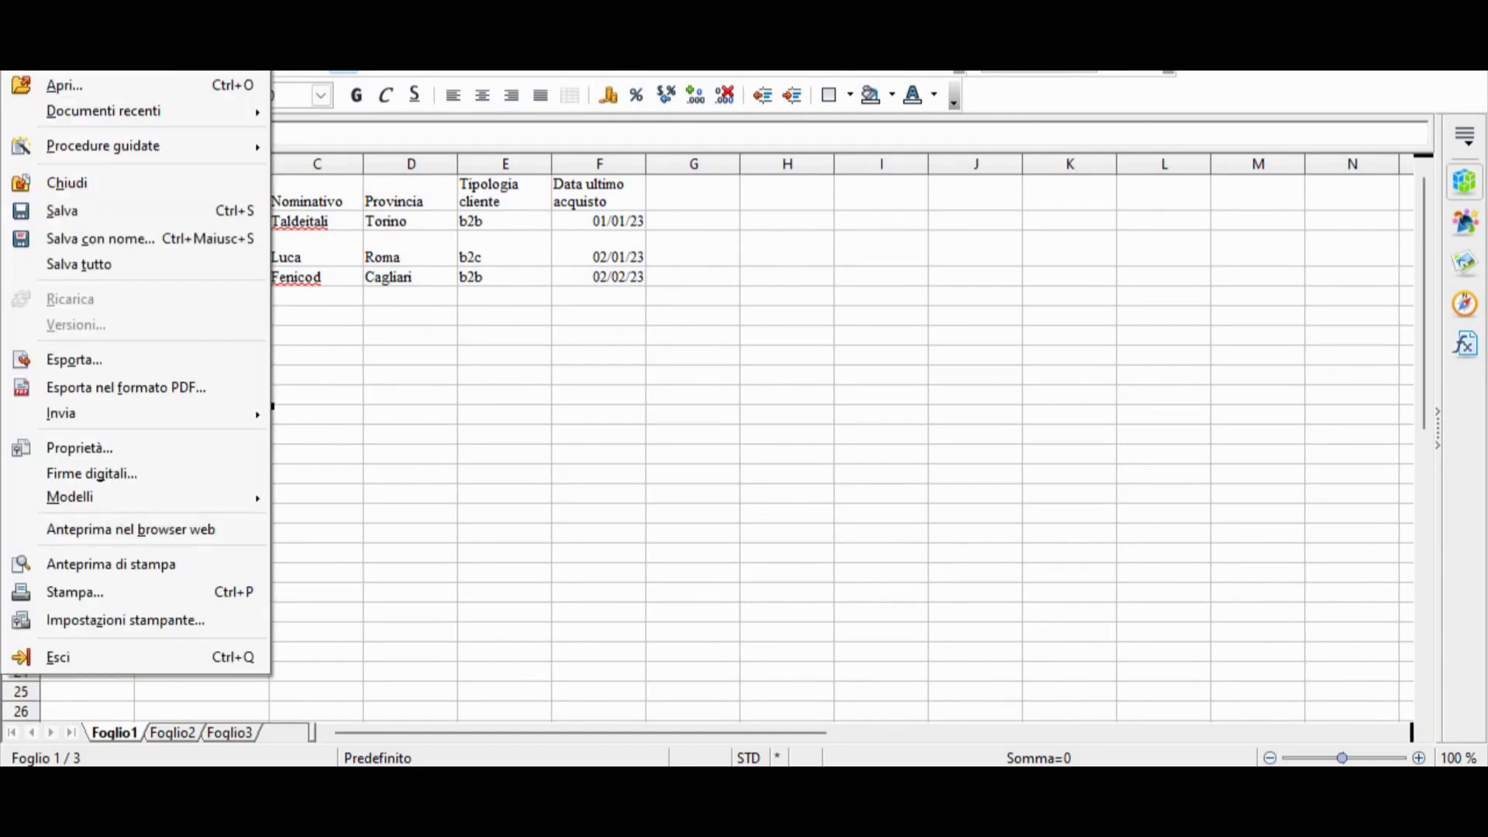
{"action": "left_click", "coordinate": [194, 232]}
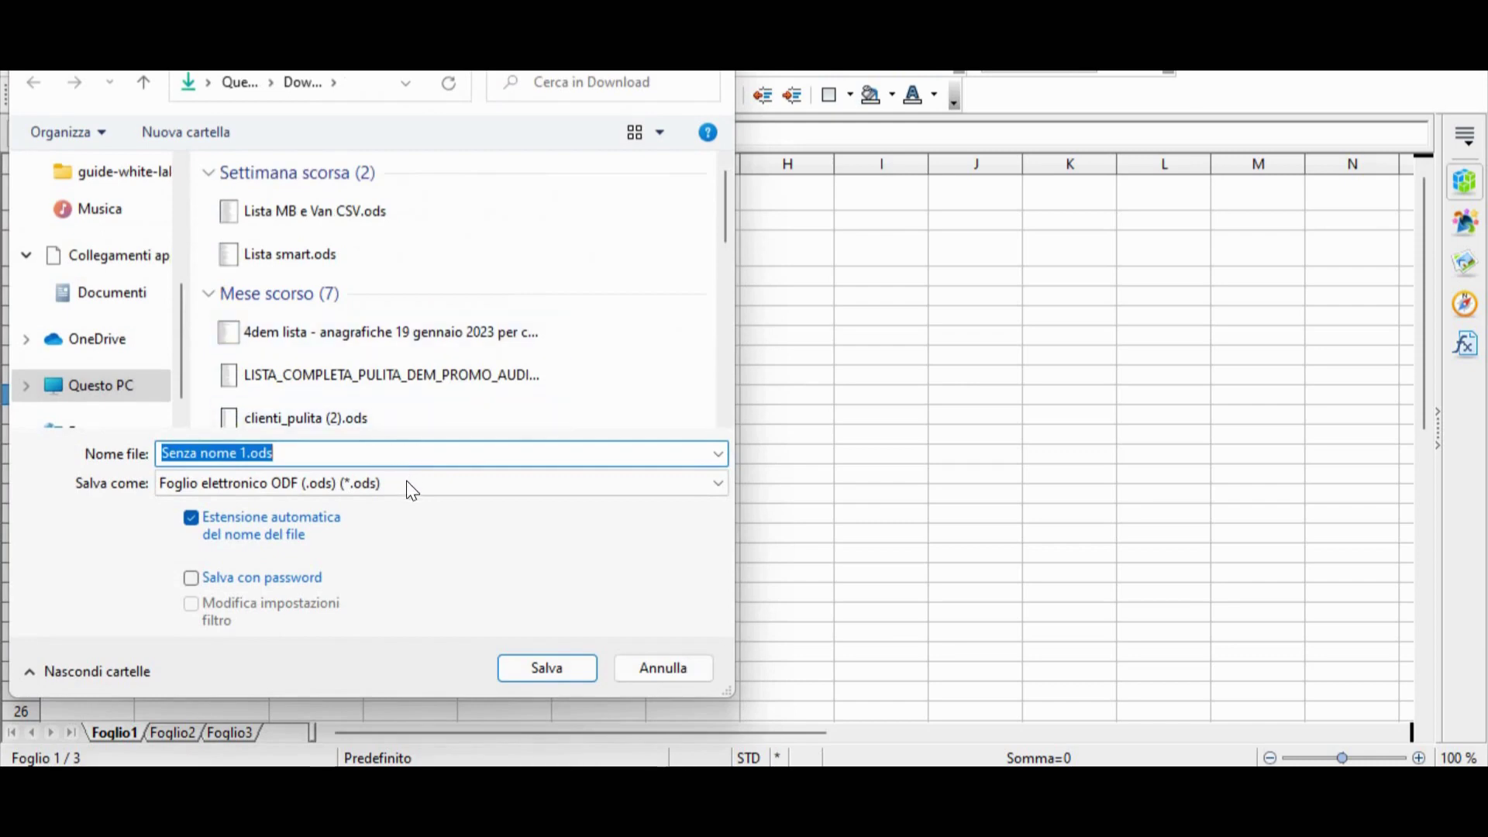
{"action": "left_click", "coordinate": [411, 490]}
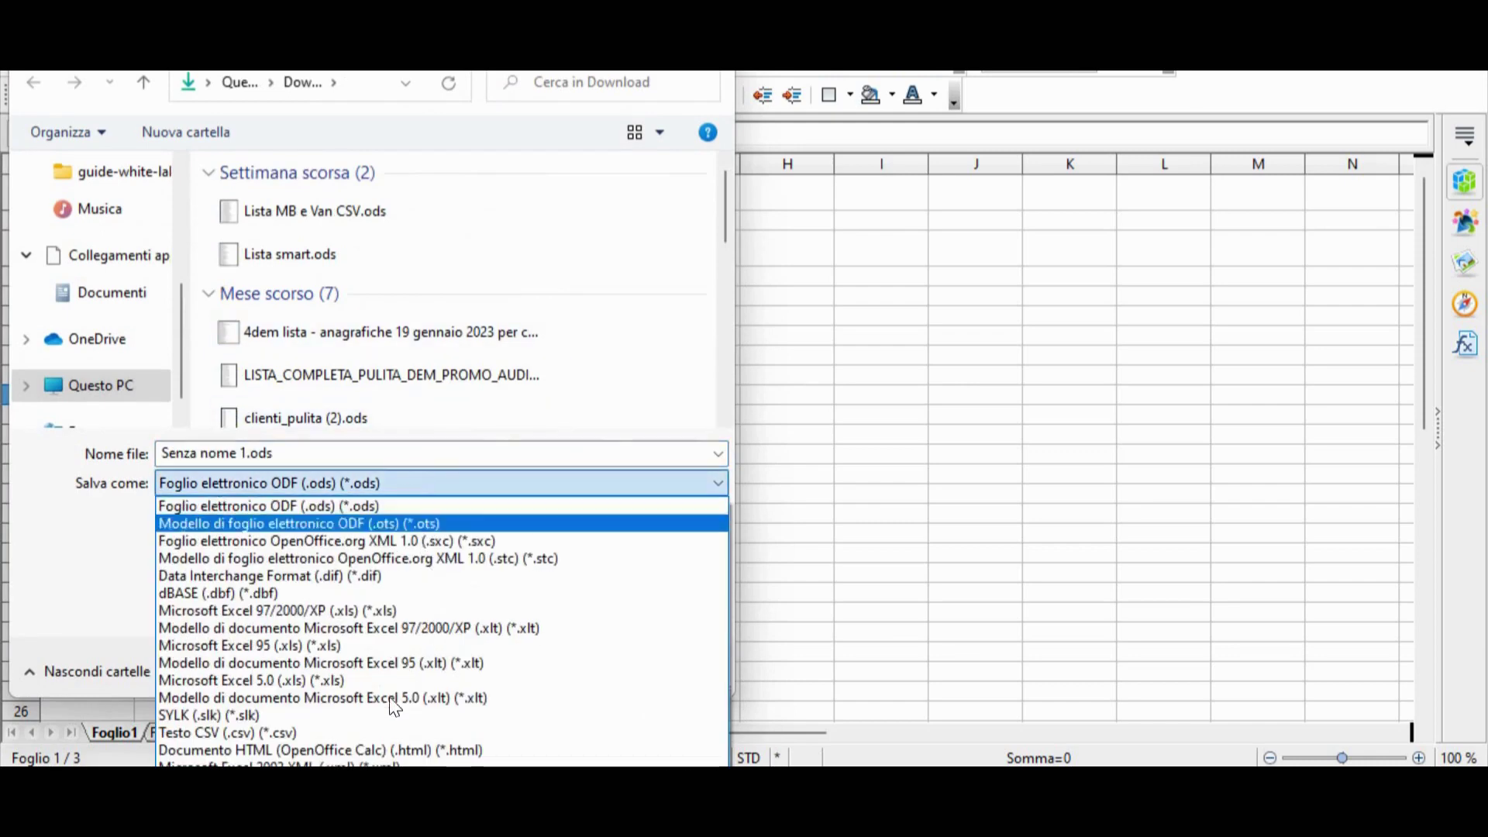
{"action": "left_click", "coordinate": [358, 732]}
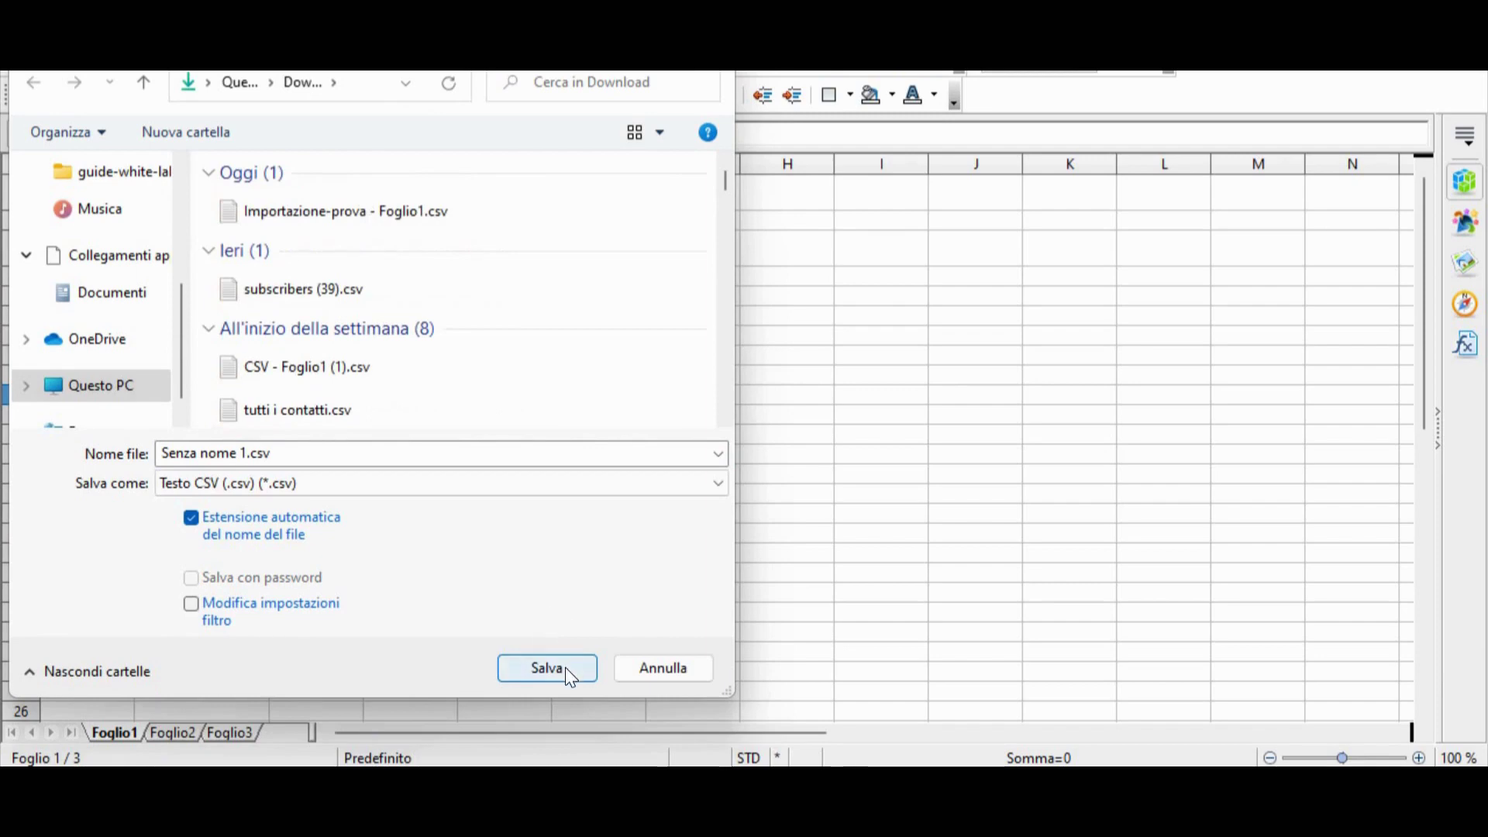
{"action": "left_click", "coordinate": [165, 451]}
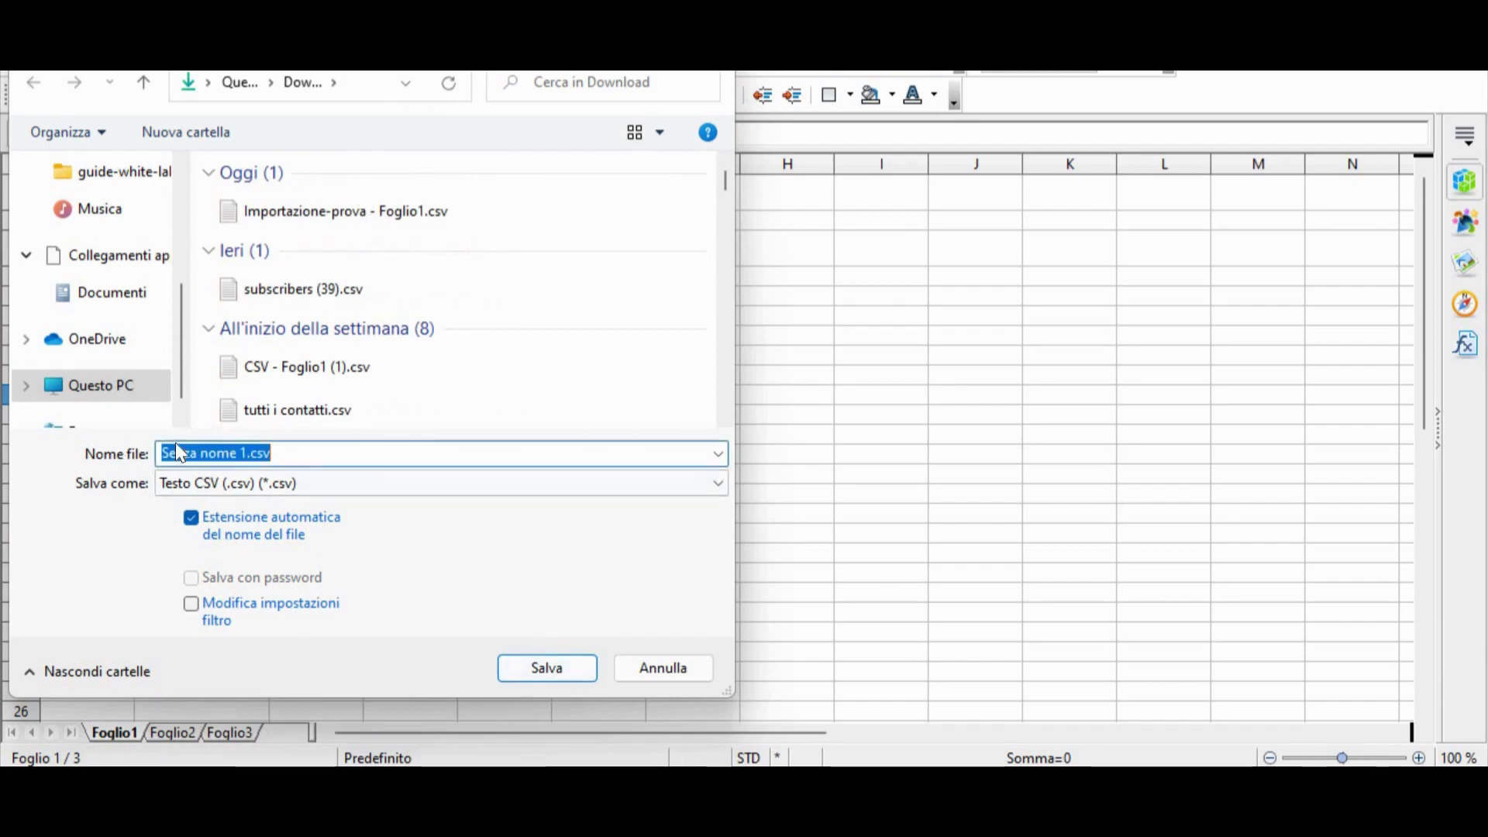
{"action": "key", "text": "BackSpace"}
{"action": "type", "text": "filepro"}
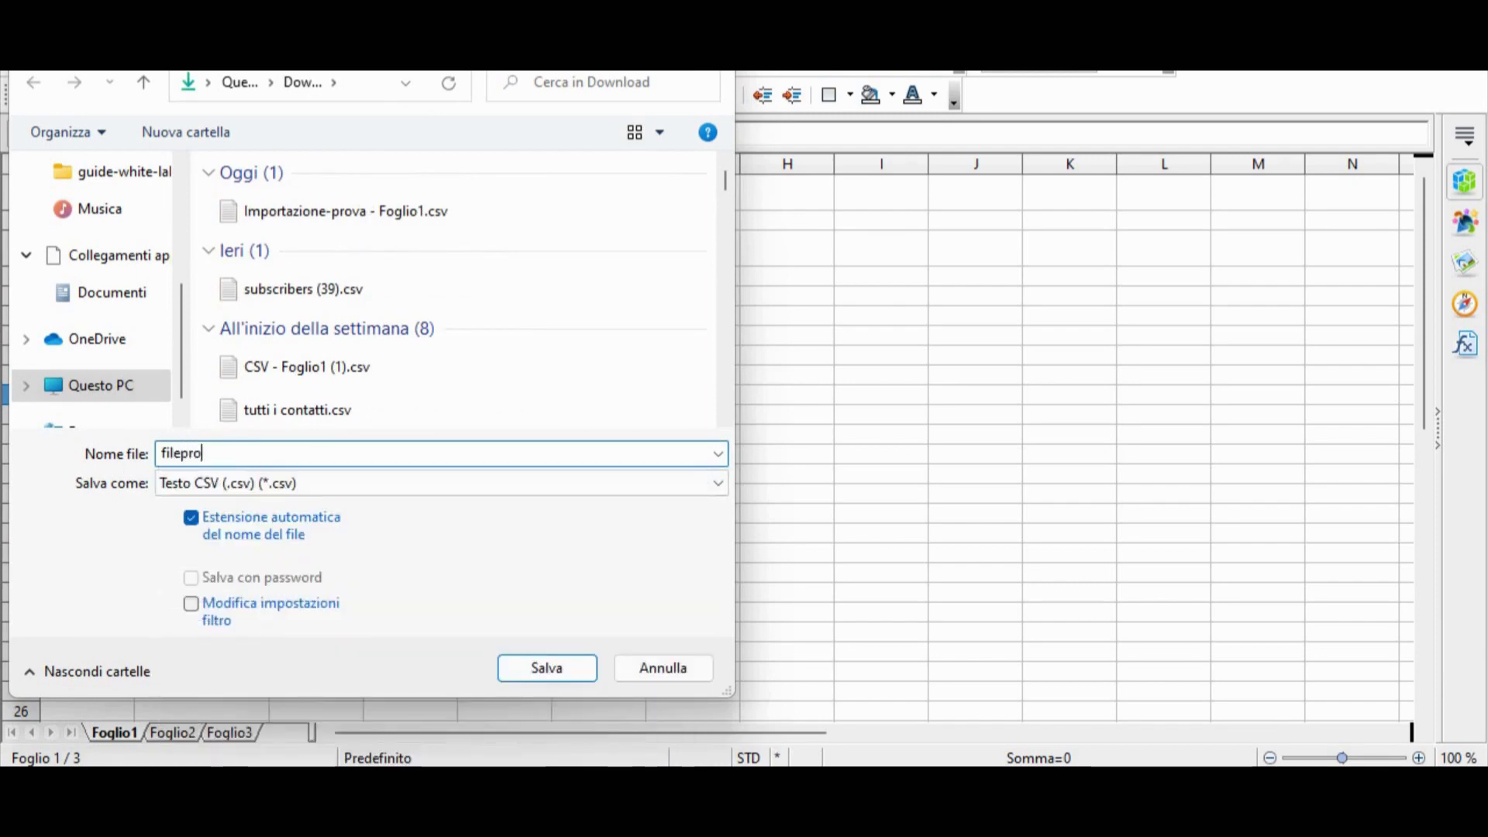
{"action": "type", "text": "va.csv"}
{"action": "key", "text": "Return"}
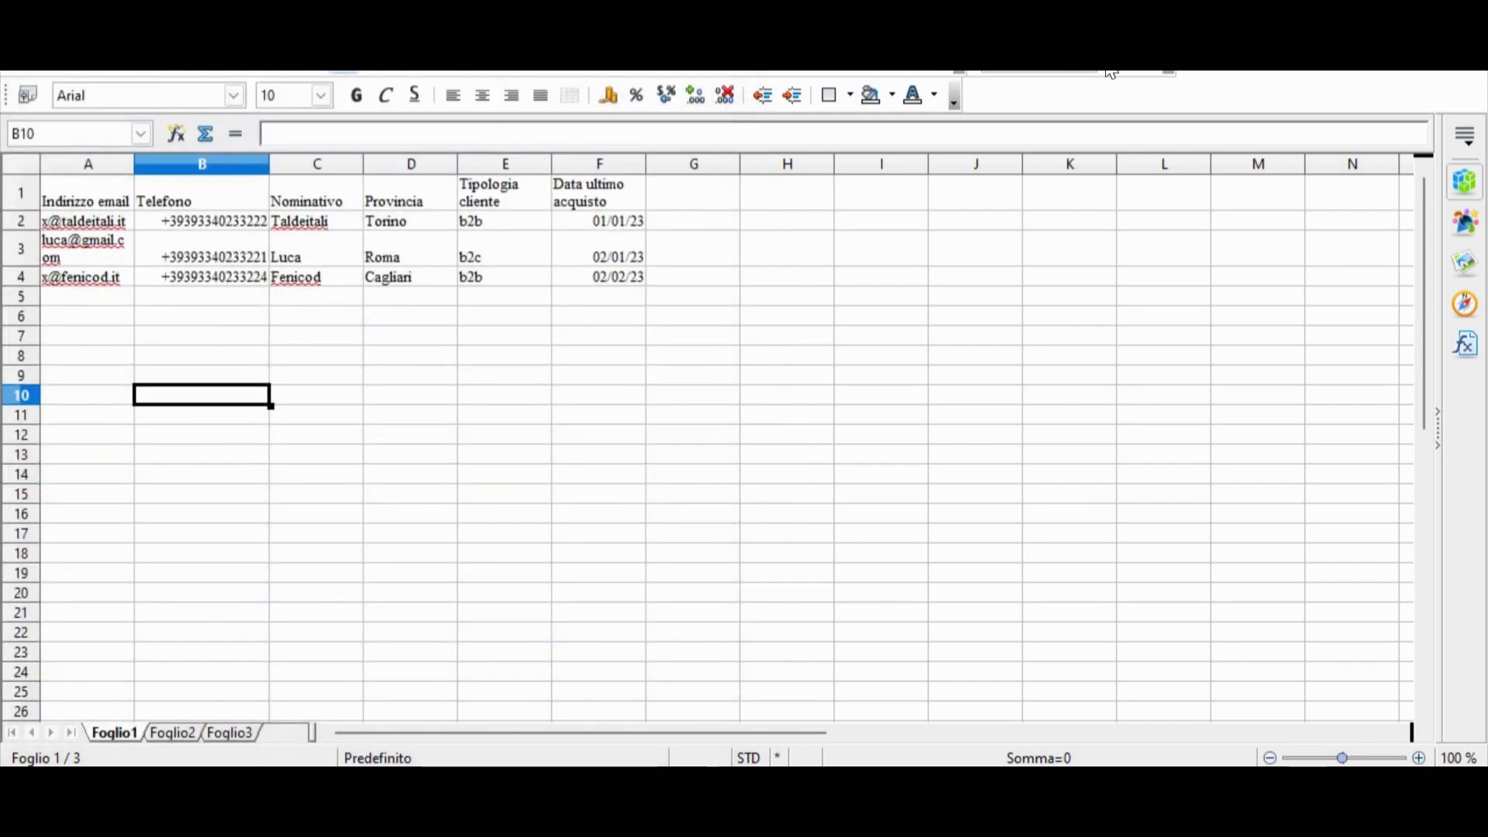
{"action": "key", "text": "ctrl+w"}
{"action": "left_click", "coordinate": [768, 428]}
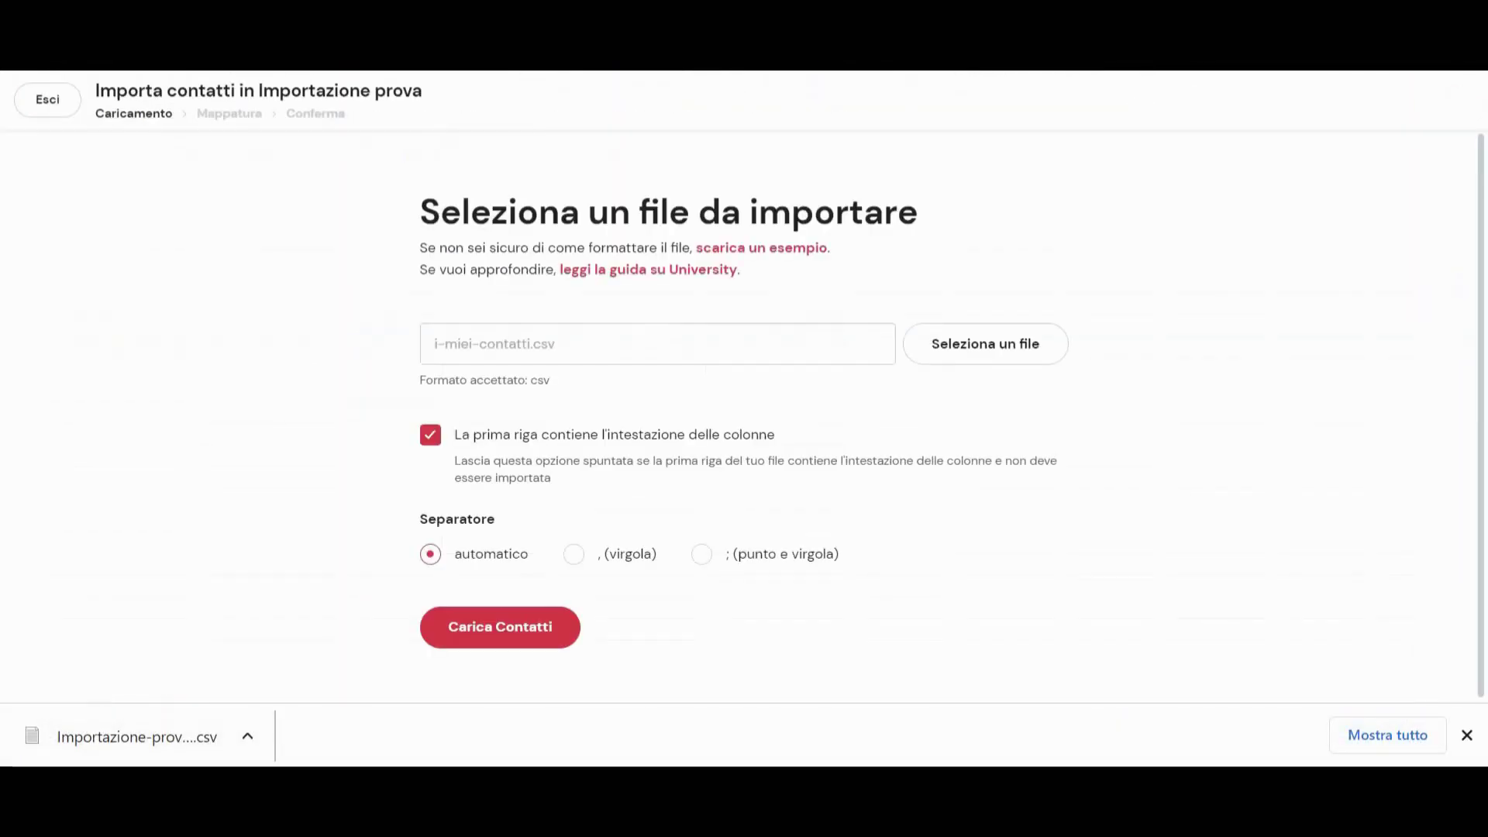
Select the file CSV - Foglio1 (1).csv as the contact file to import
{"action": "left_click", "coordinate": [998, 346]}
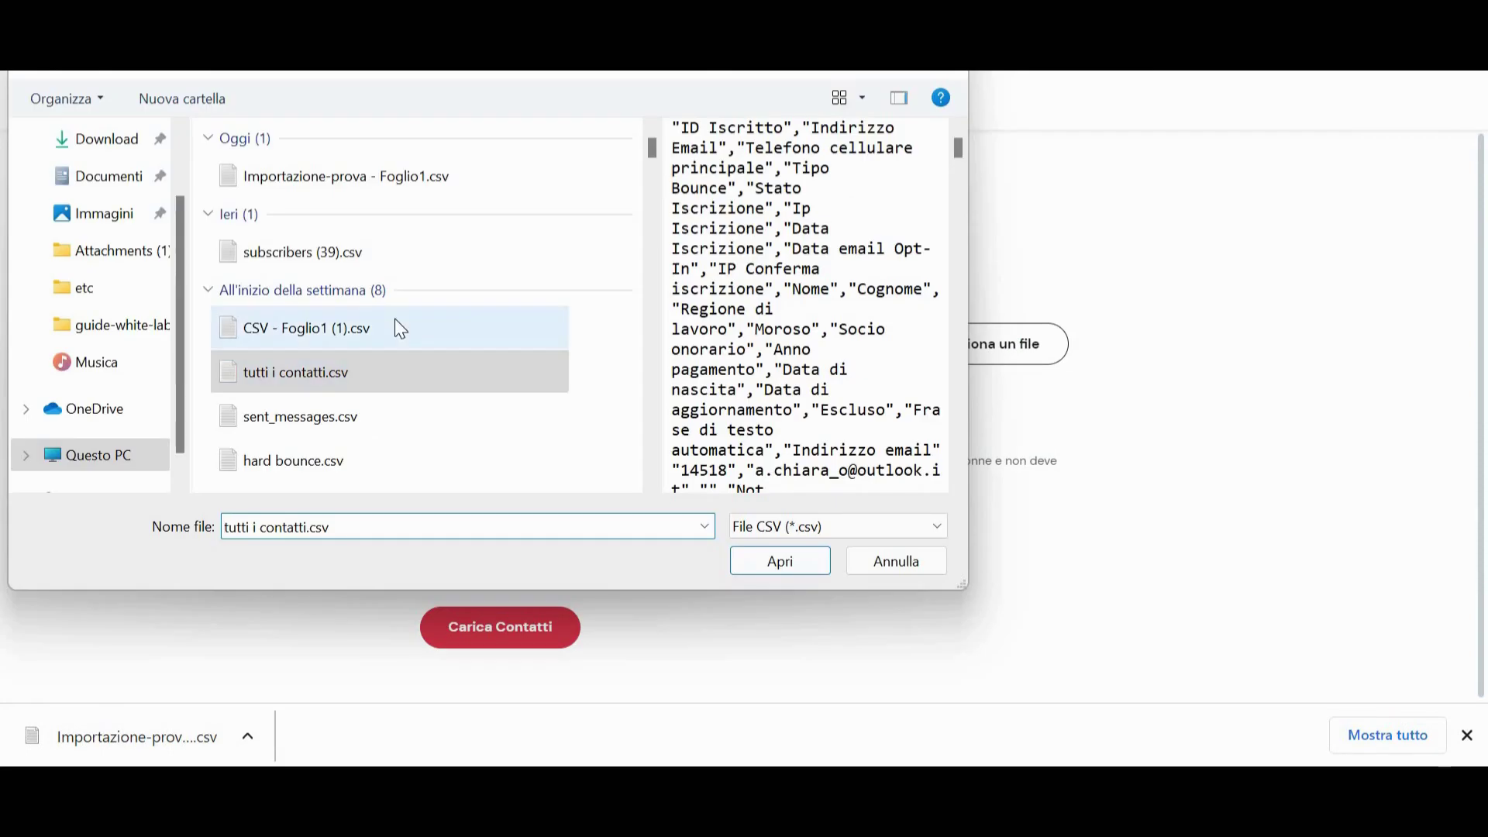
{"action": "left_click", "coordinate": [394, 319]}
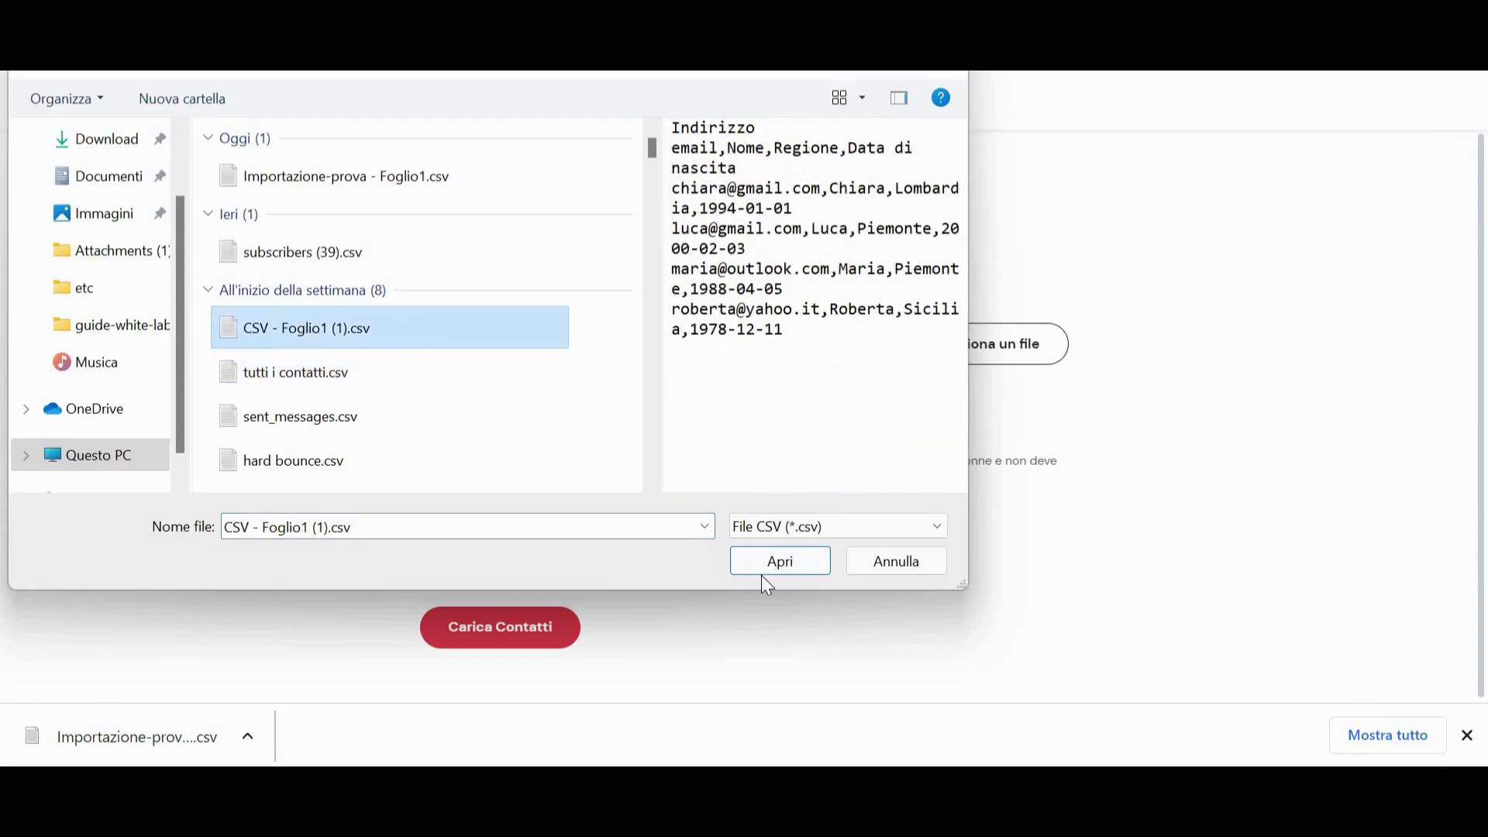
{"action": "left_click", "coordinate": [775, 560]}
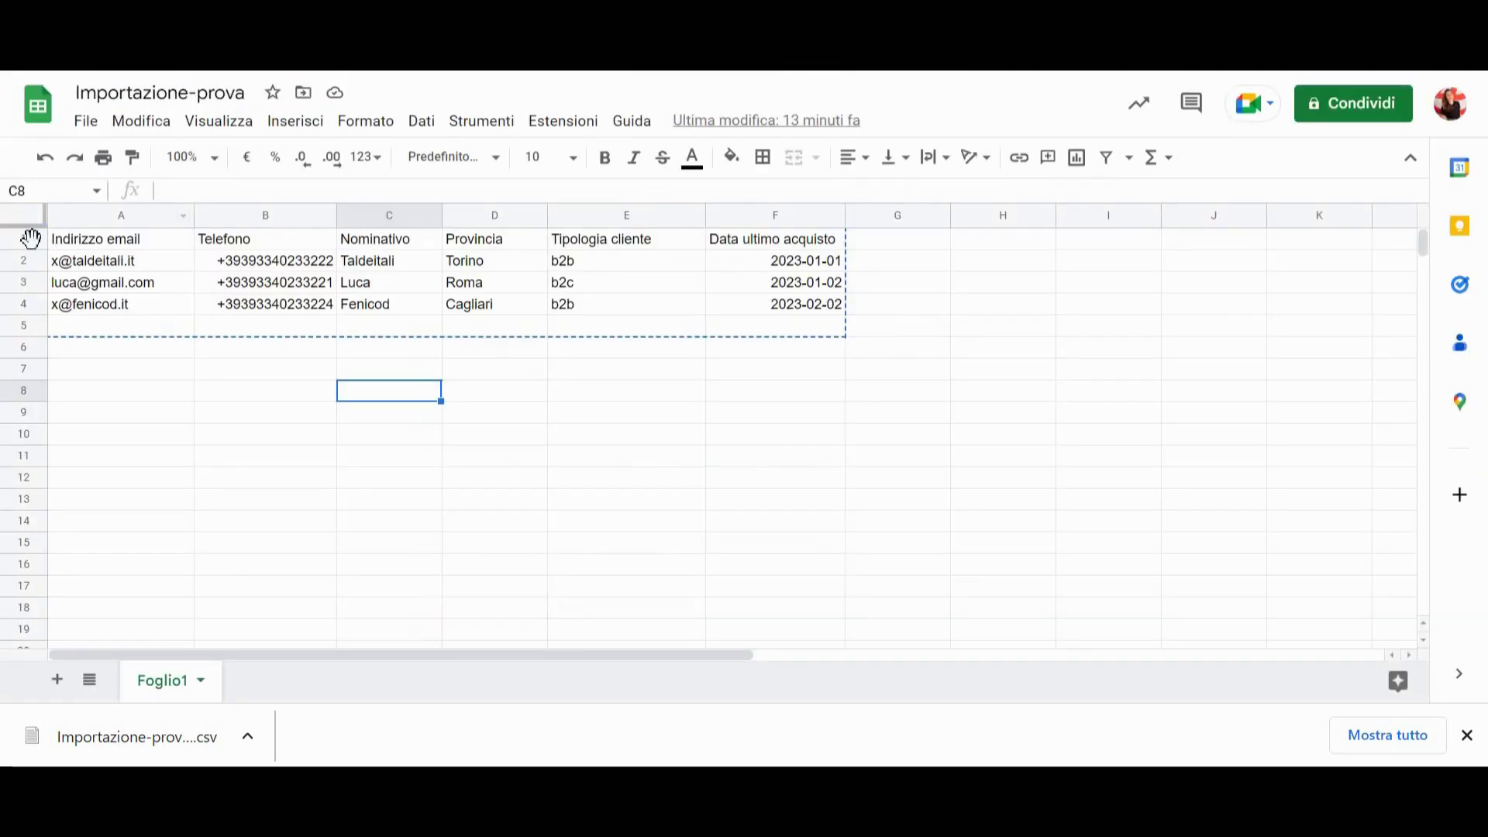
Check the spreadsheet's header row, and toggle the import option for first-row column headings off and back on
{"action": "left_click", "coordinate": [31, 238]}
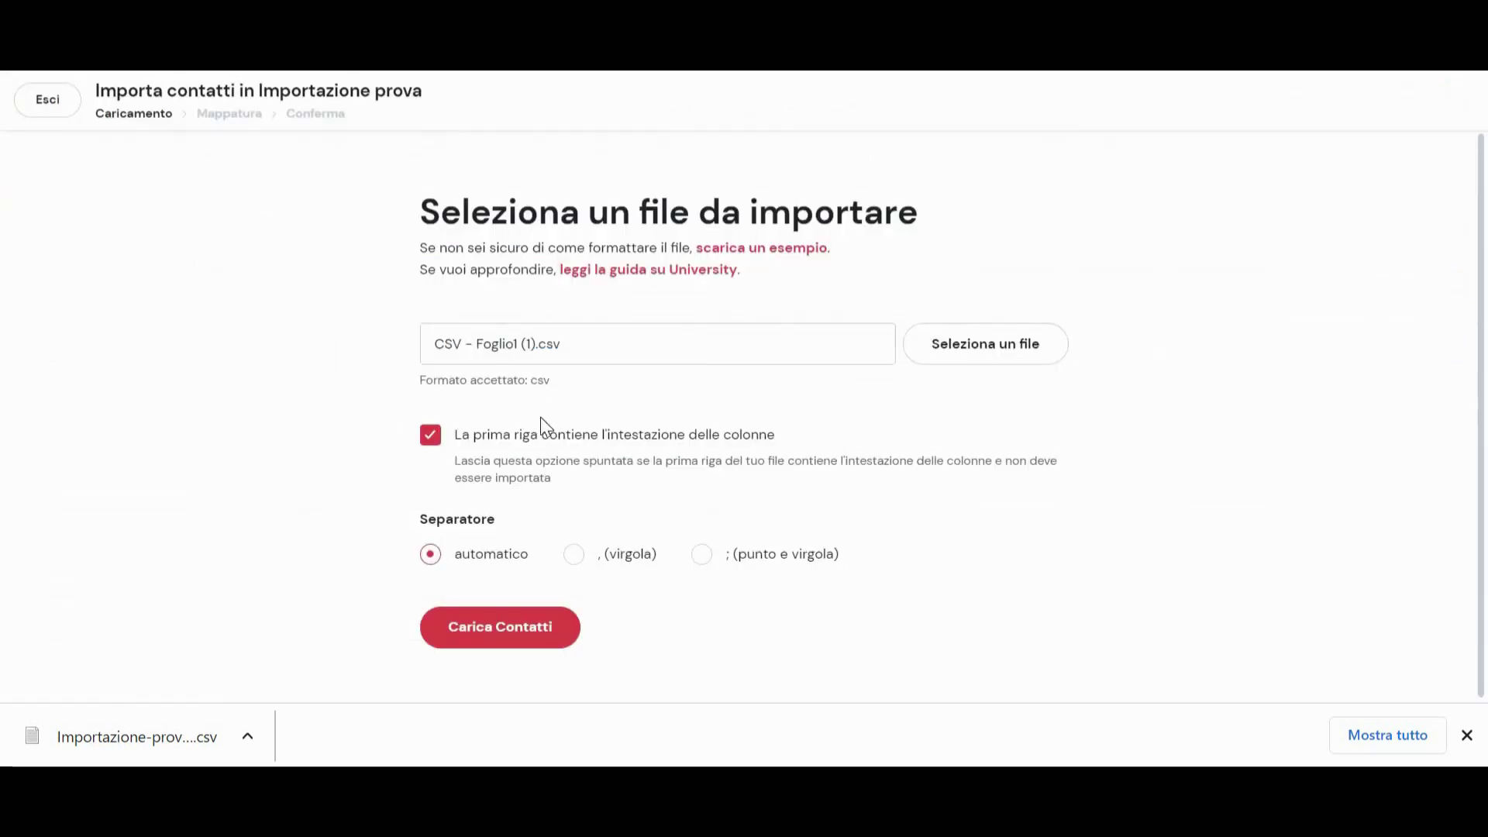
{"action": "left_click", "coordinate": [432, 437]}
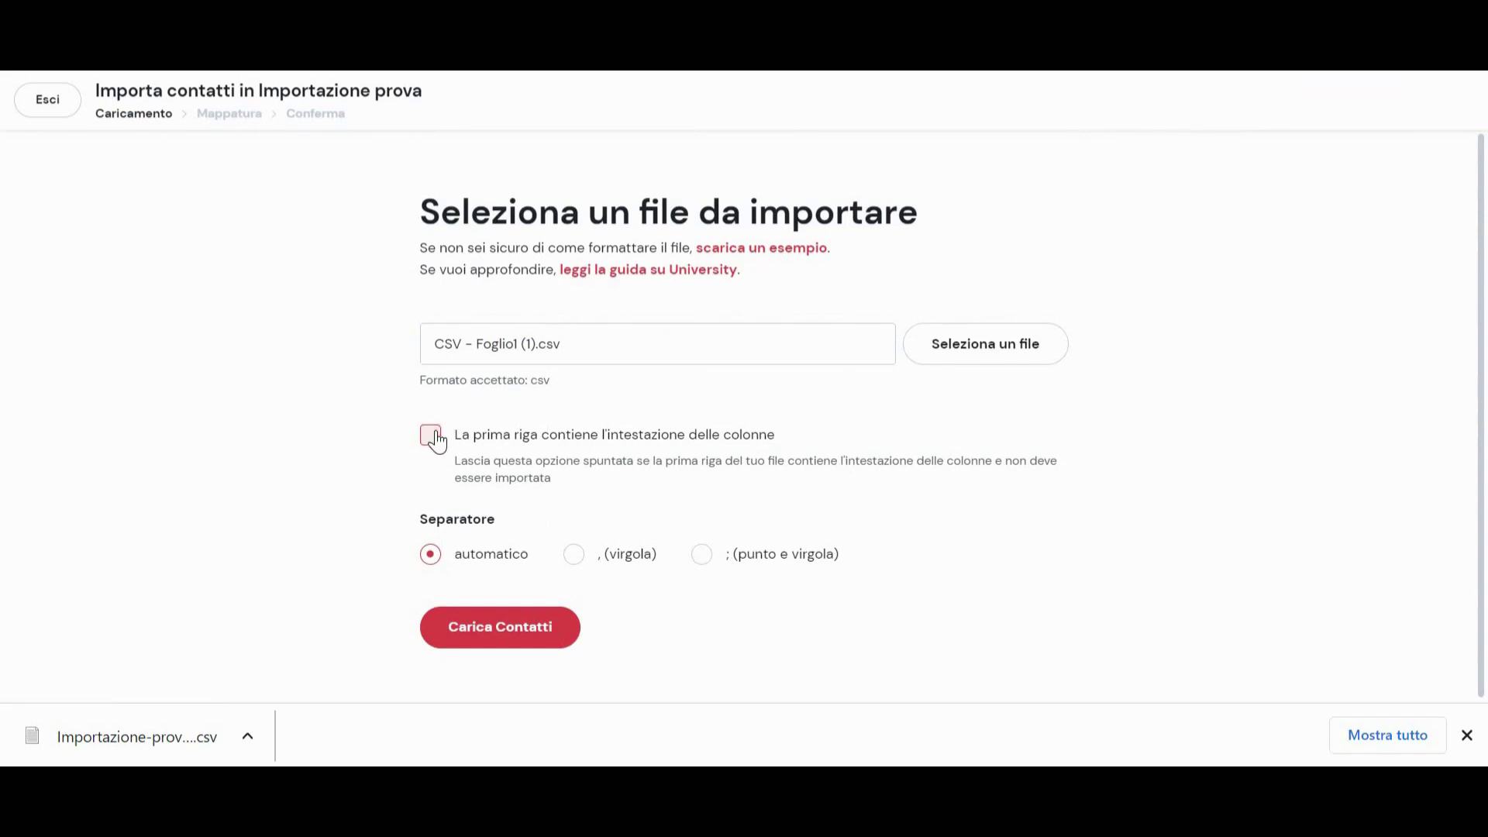
{"action": "left_click", "coordinate": [434, 436]}
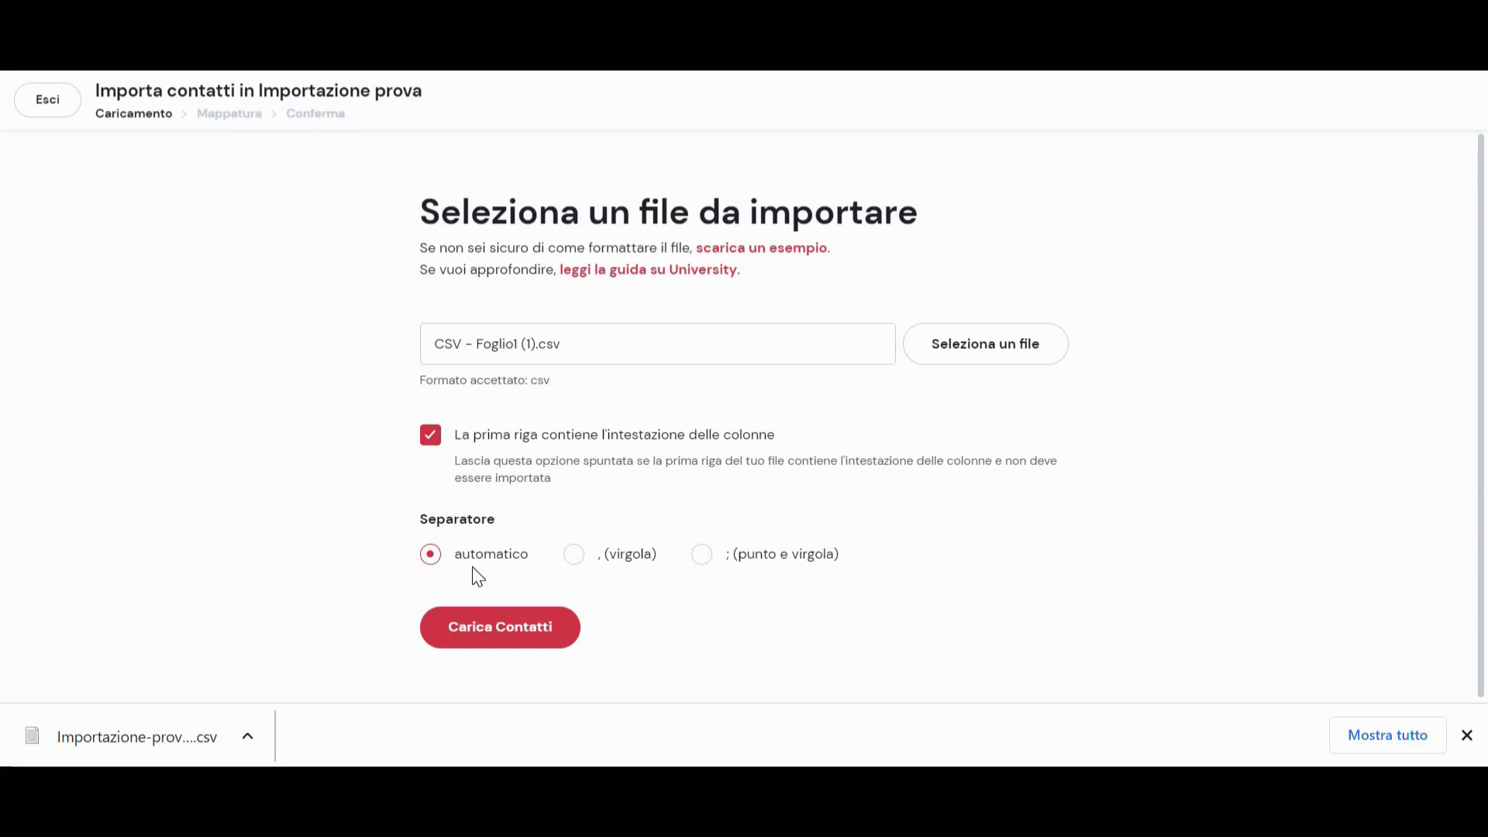
Set the file separator to comma (virgola) and upload the contacts for field mapping
{"action": "left_click", "coordinate": [574, 555]}
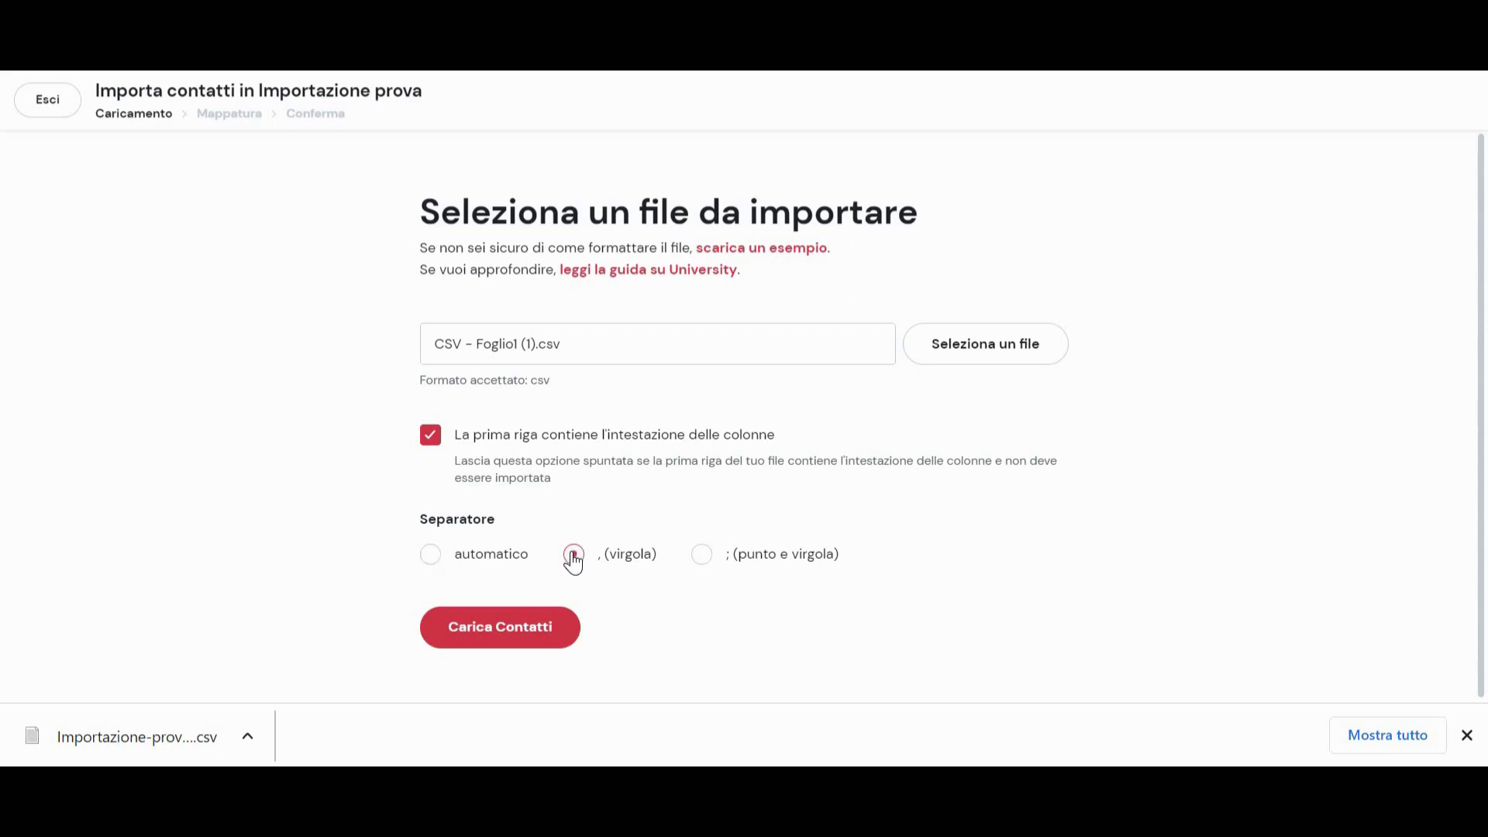
{"action": "left_click", "coordinate": [525, 628]}
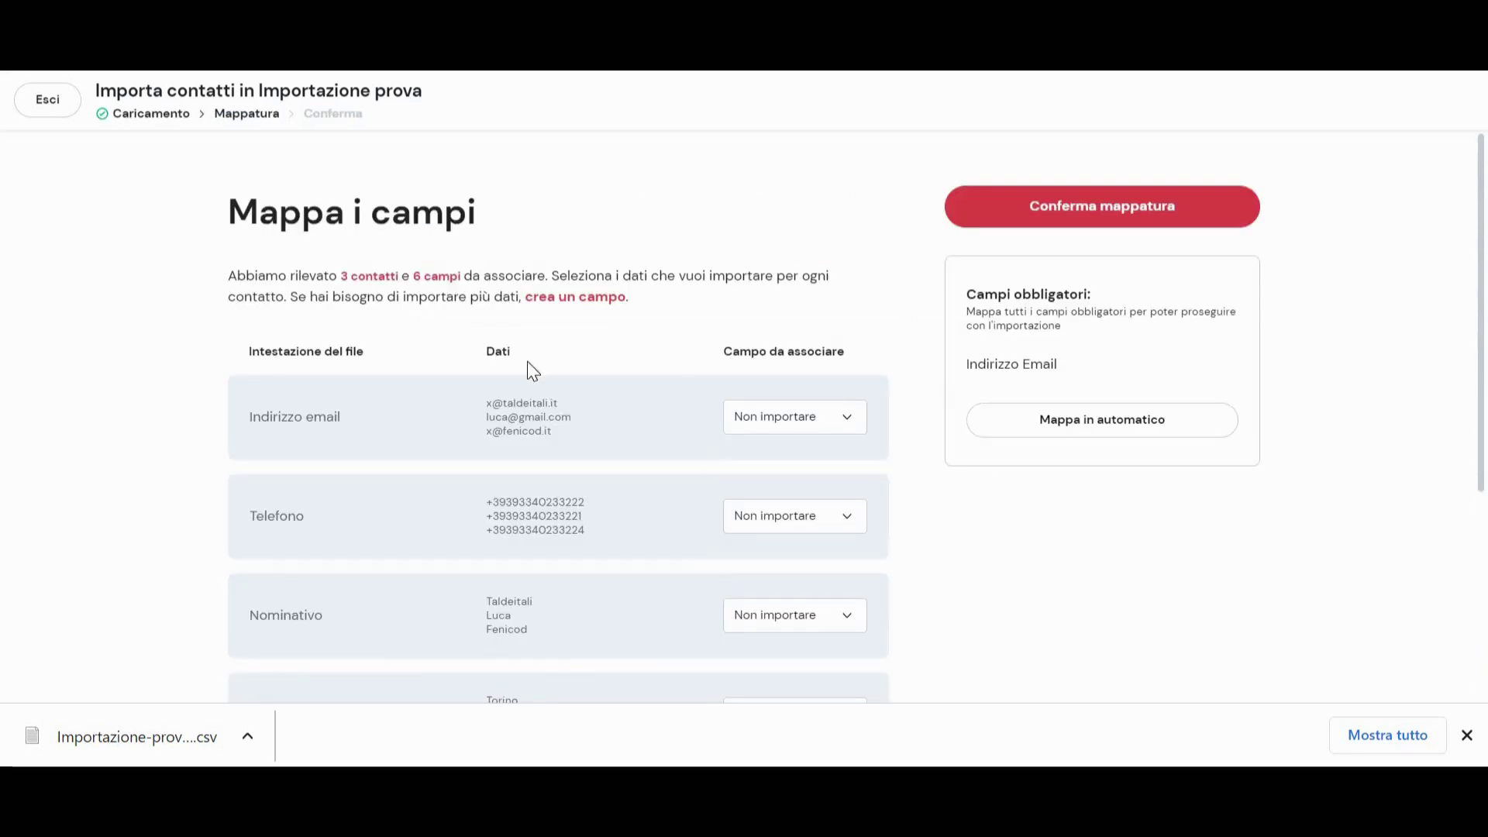
Examine the file's column headings, their sample data and the associated fields on the mapping page
{"action": "scroll", "coordinate": [527, 361], "scroll_direction": "down", "scroll_amount": 1}
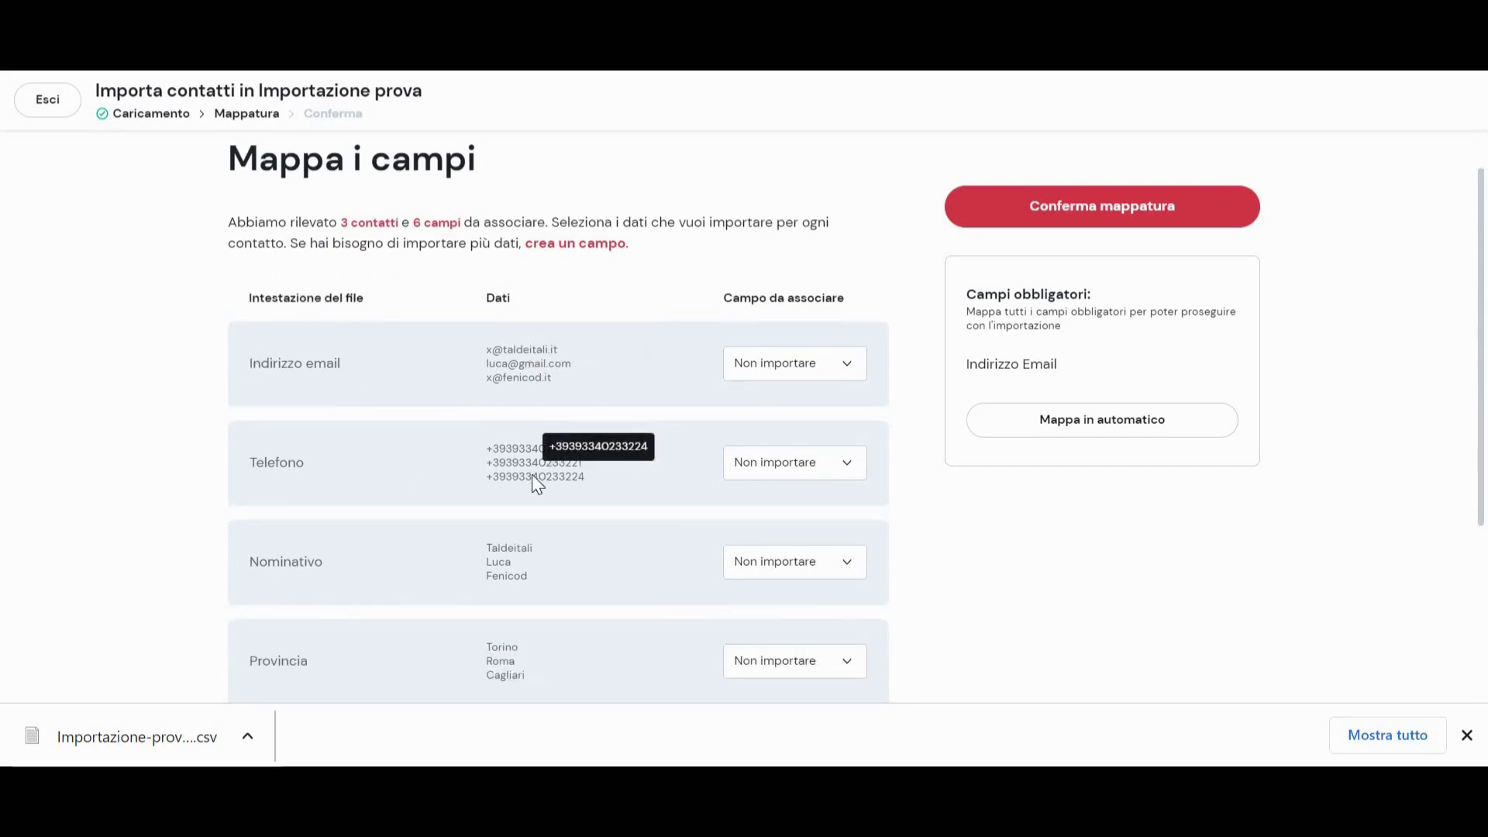
{"action": "scroll", "coordinate": [532, 474], "scroll_direction": "down", "scroll_amount": 1}
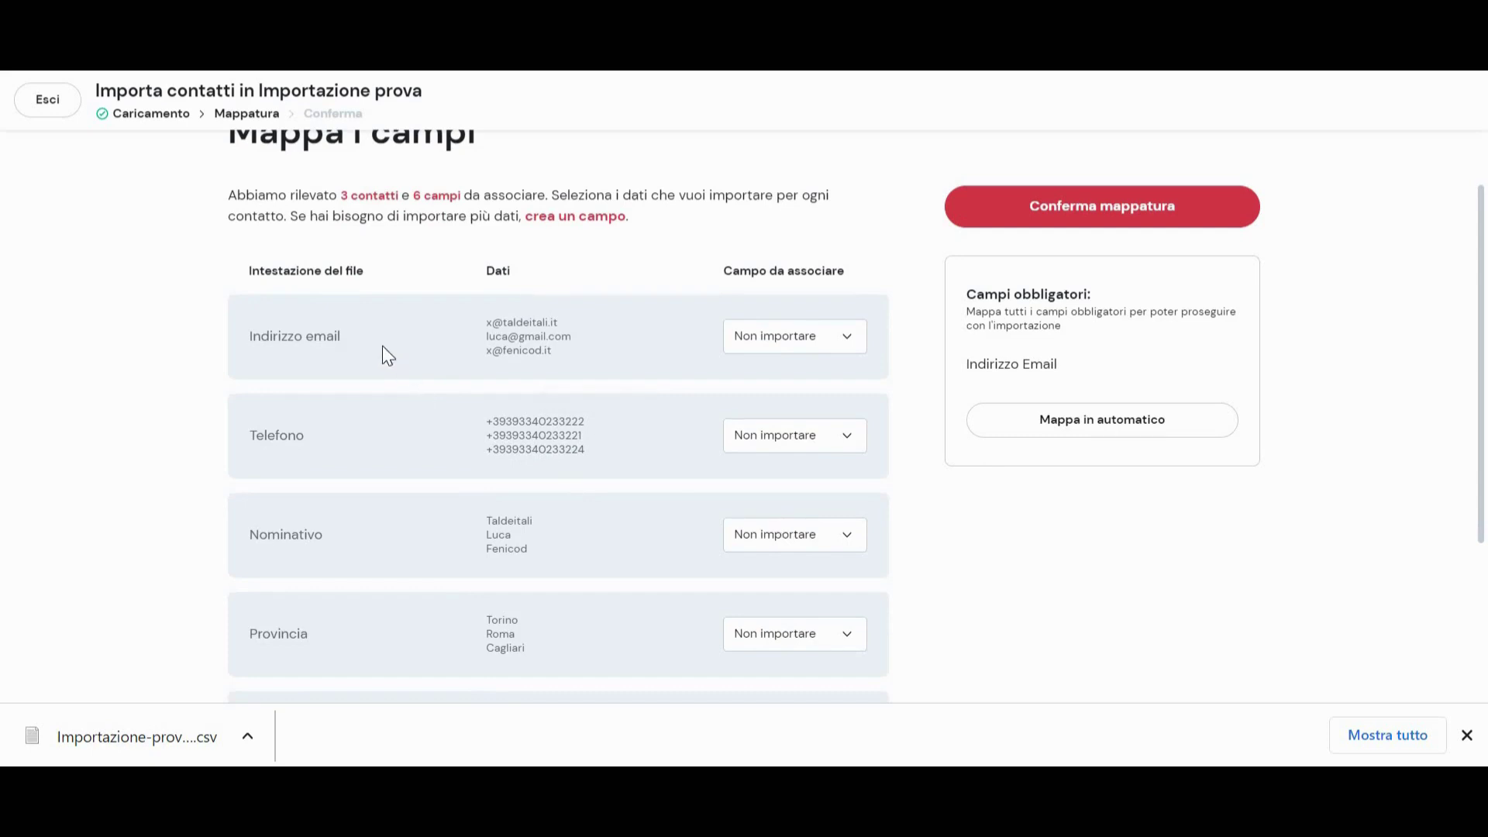
{"action": "scroll", "coordinate": [399, 439], "scroll_direction": "down", "scroll_amount": 3}
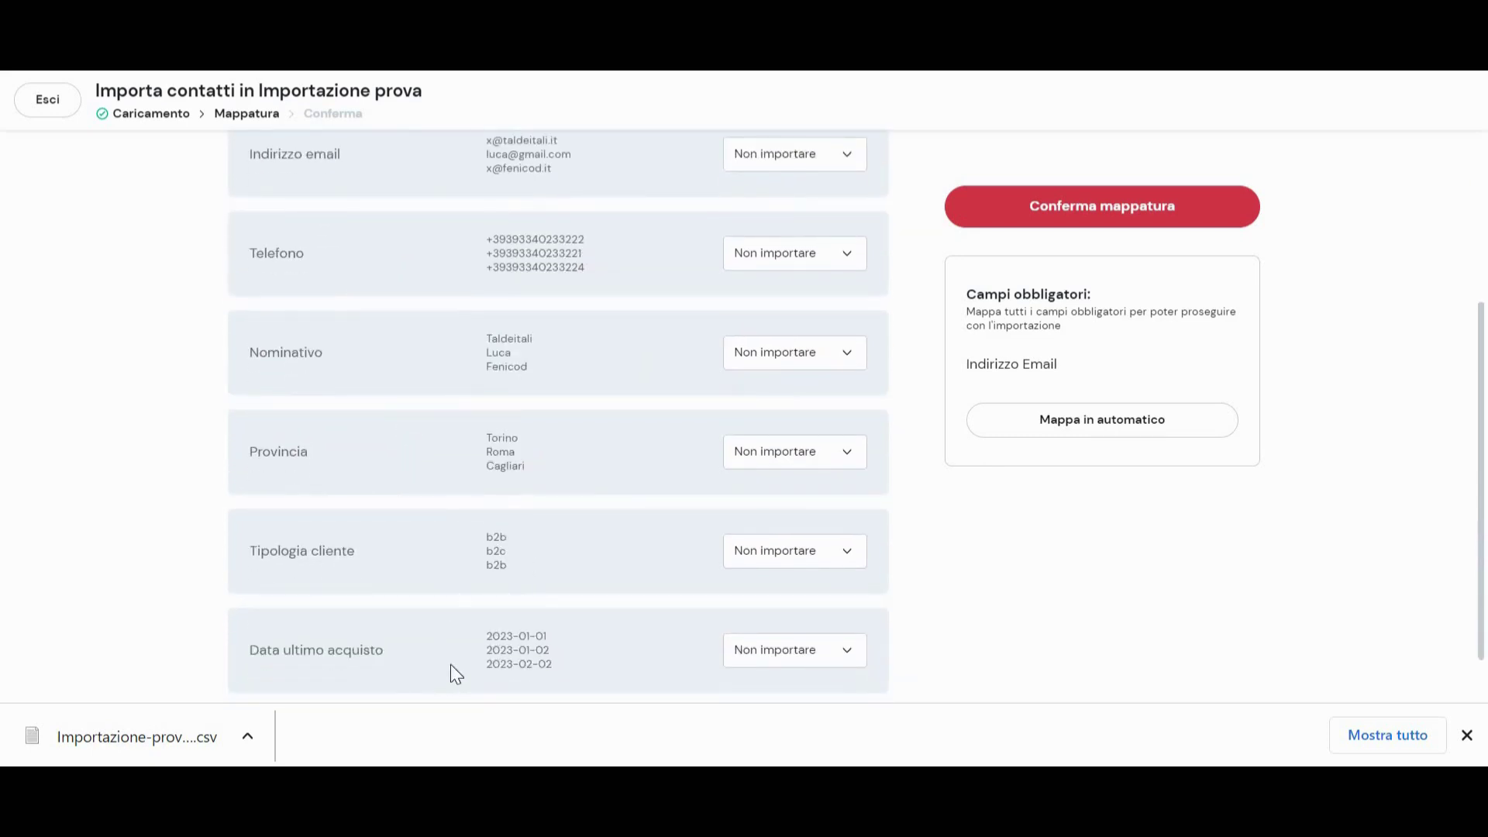
{"action": "scroll", "coordinate": [545, 485], "scroll_direction": "up", "scroll_amount": 2}
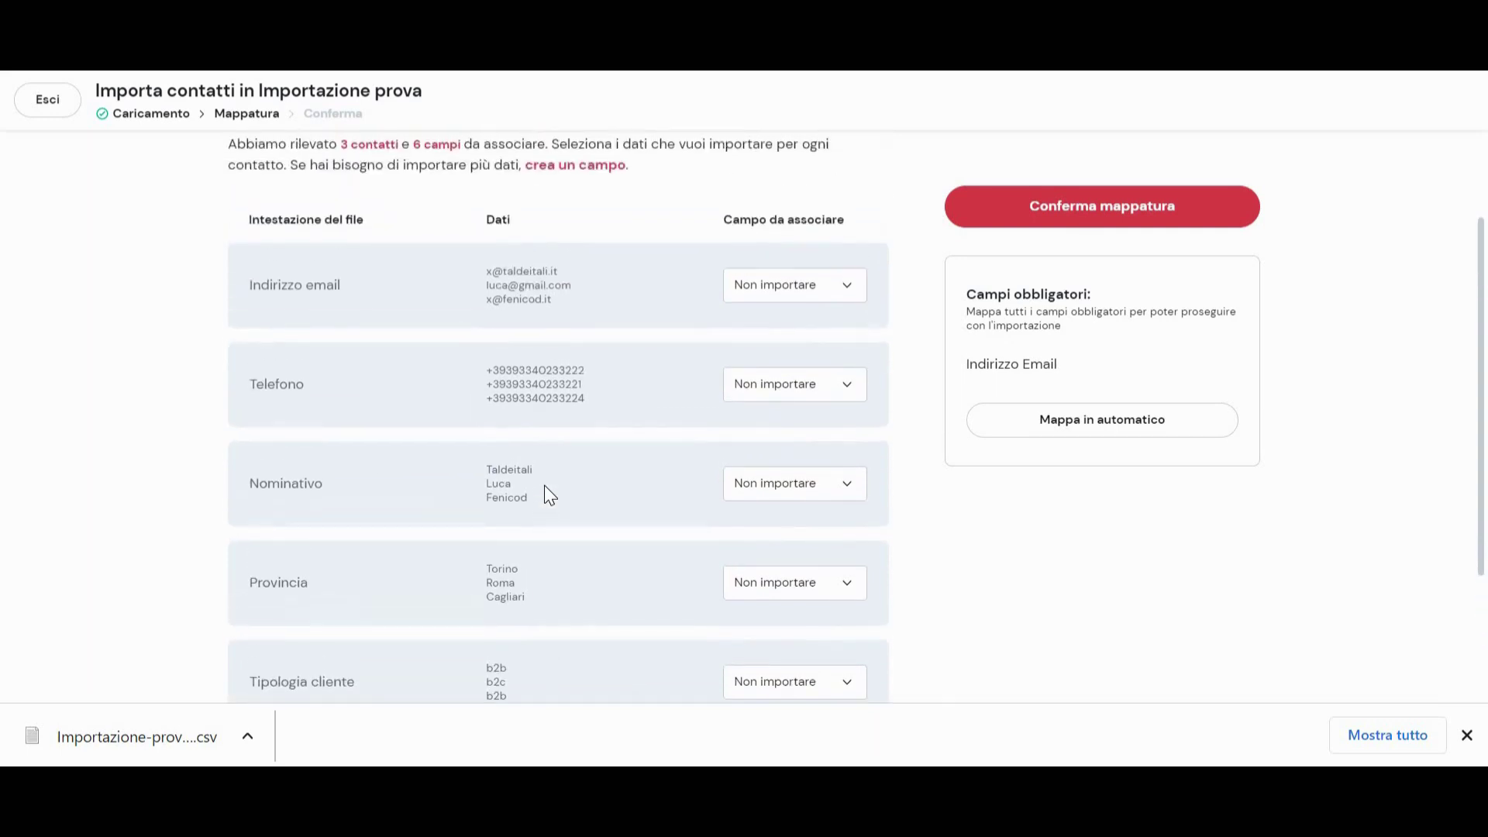
{"action": "scroll", "coordinate": [544, 486], "scroll_direction": "up", "scroll_amount": 1}
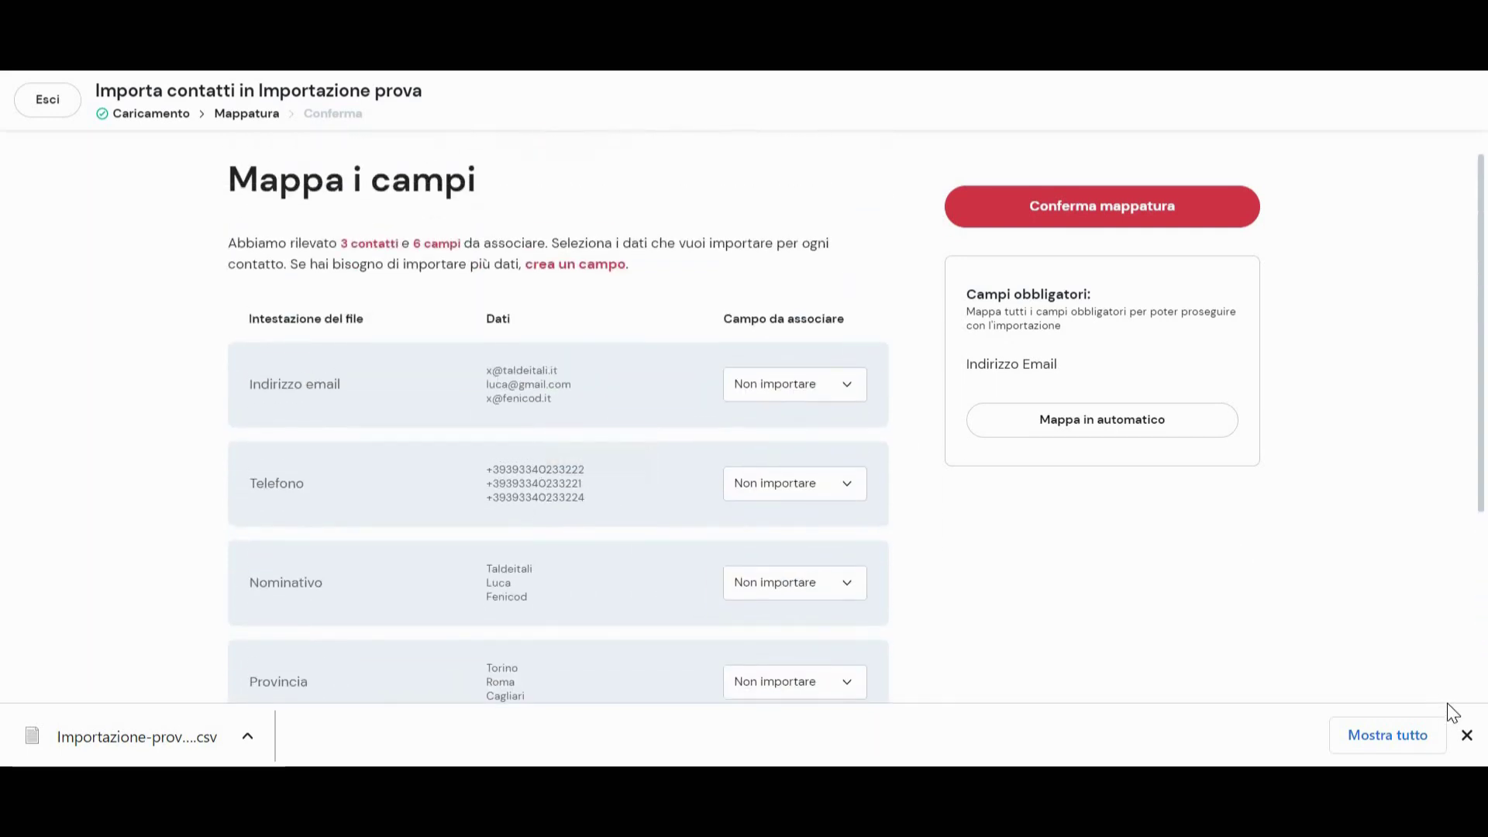
{"action": "left_click", "coordinate": [1468, 737]}
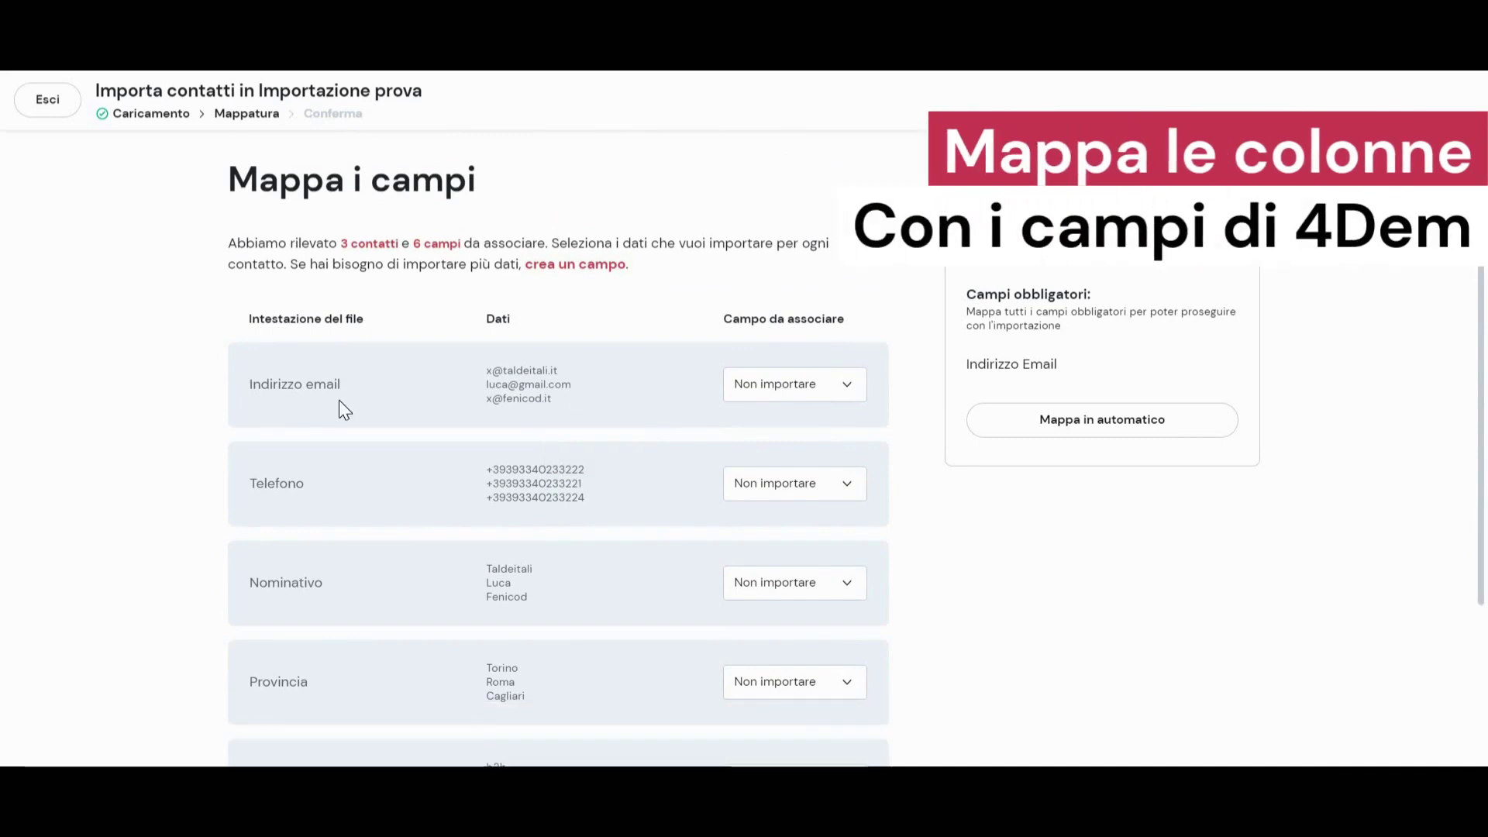
{"action": "scroll", "coordinate": [338, 535], "scroll_direction": "down", "scroll_amount": 3}
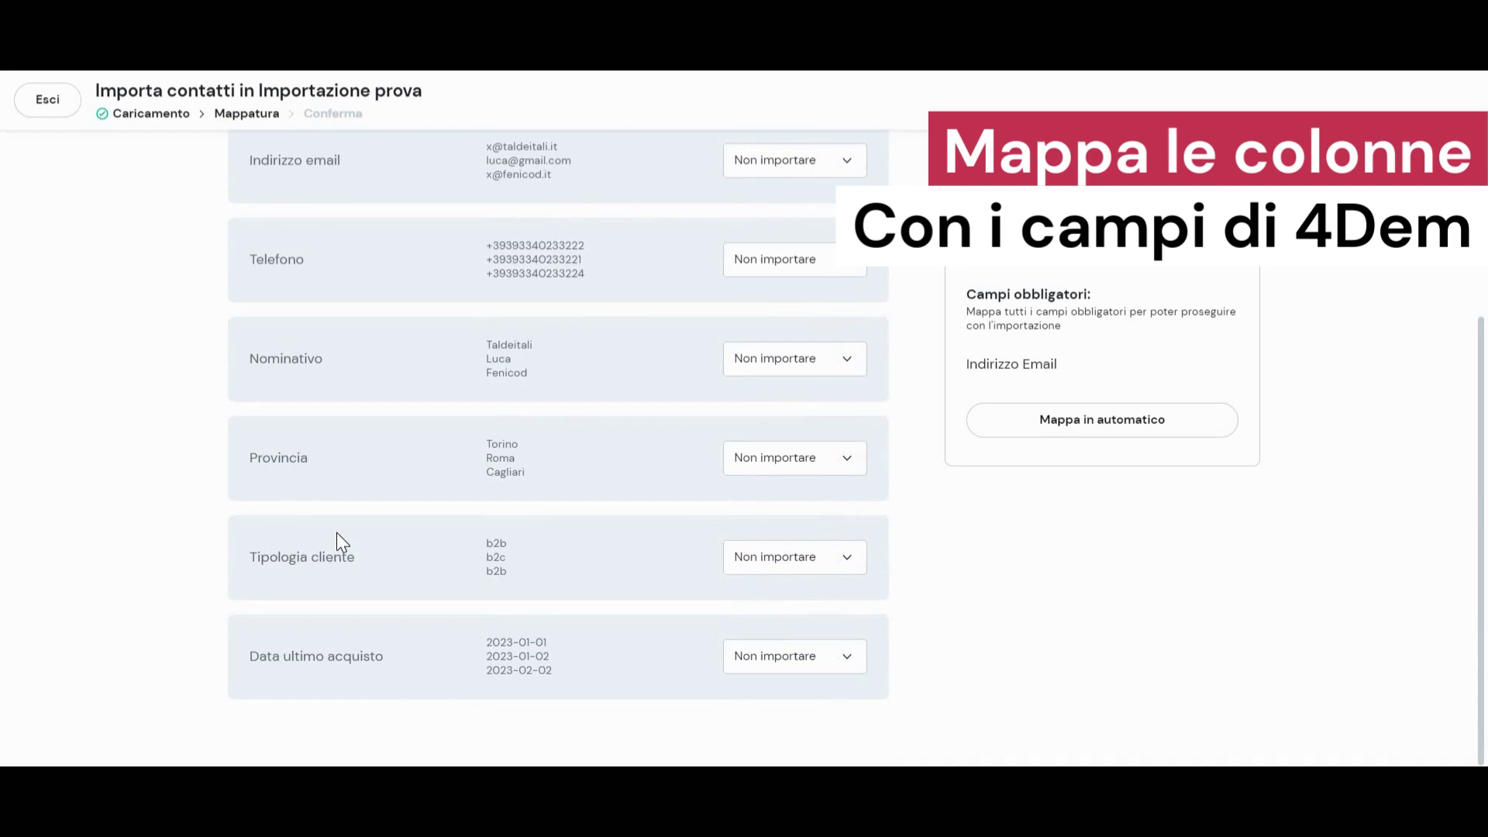
{"action": "scroll", "coordinate": [336, 532], "scroll_direction": "up", "scroll_amount": 3}
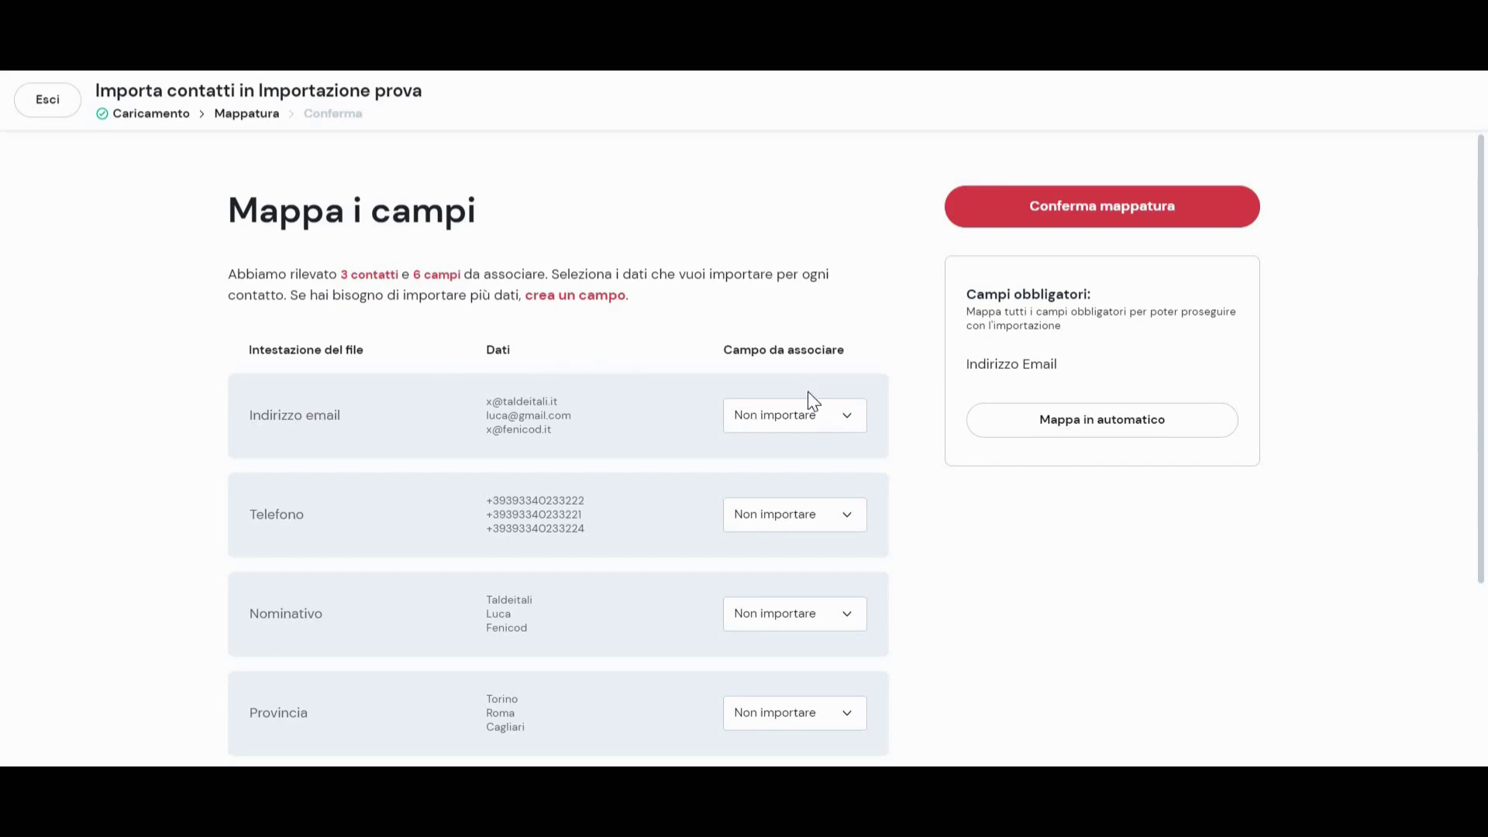
Map the Indirizzo email column to Indirizzo Email (obbligatorio) and the Telefono column to Telefono Cellulare Principale
{"action": "left_click", "coordinate": [811, 424]}
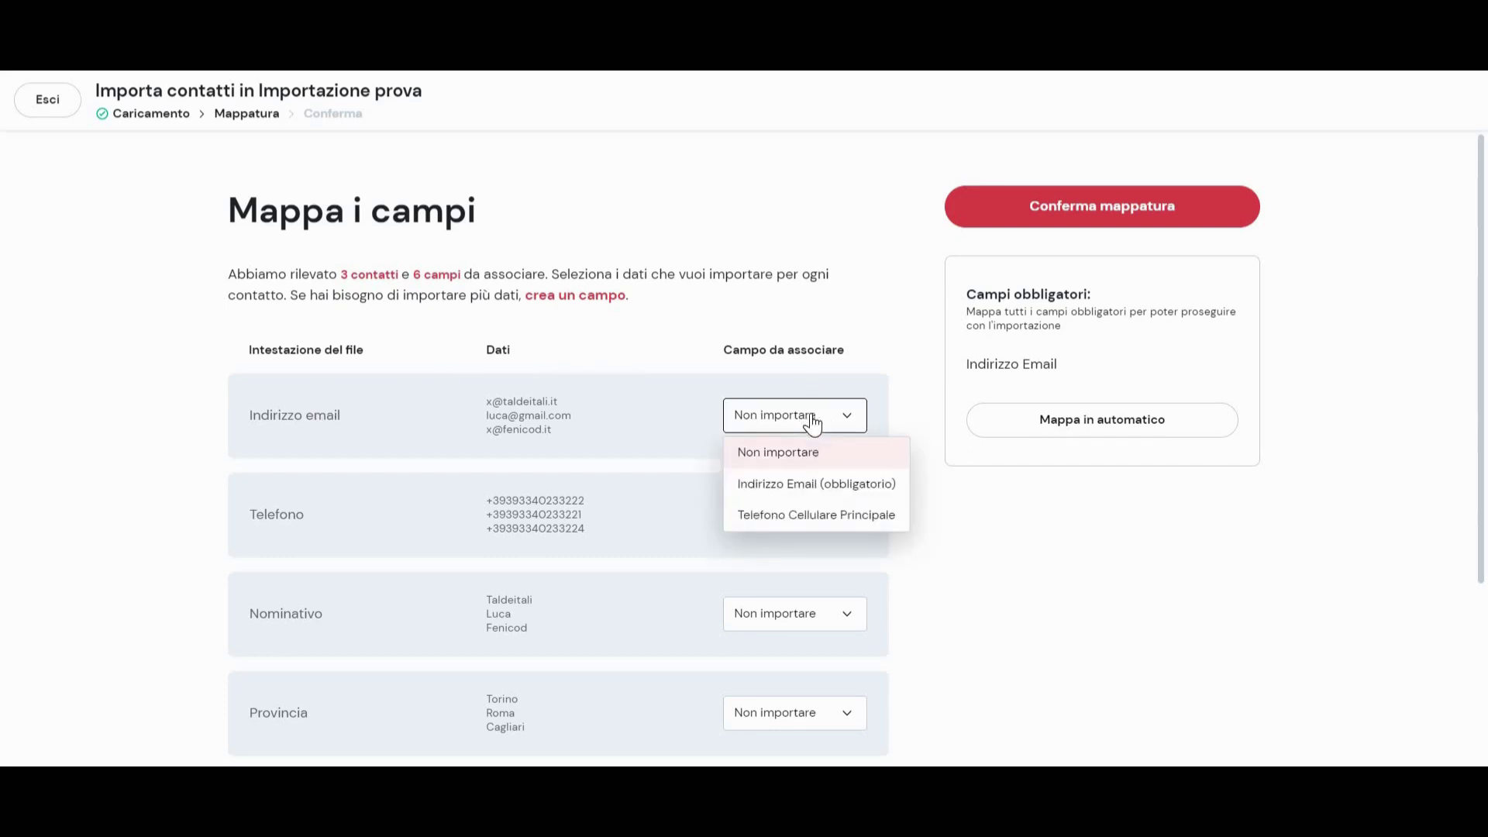
{"action": "left_click", "coordinate": [828, 483]}
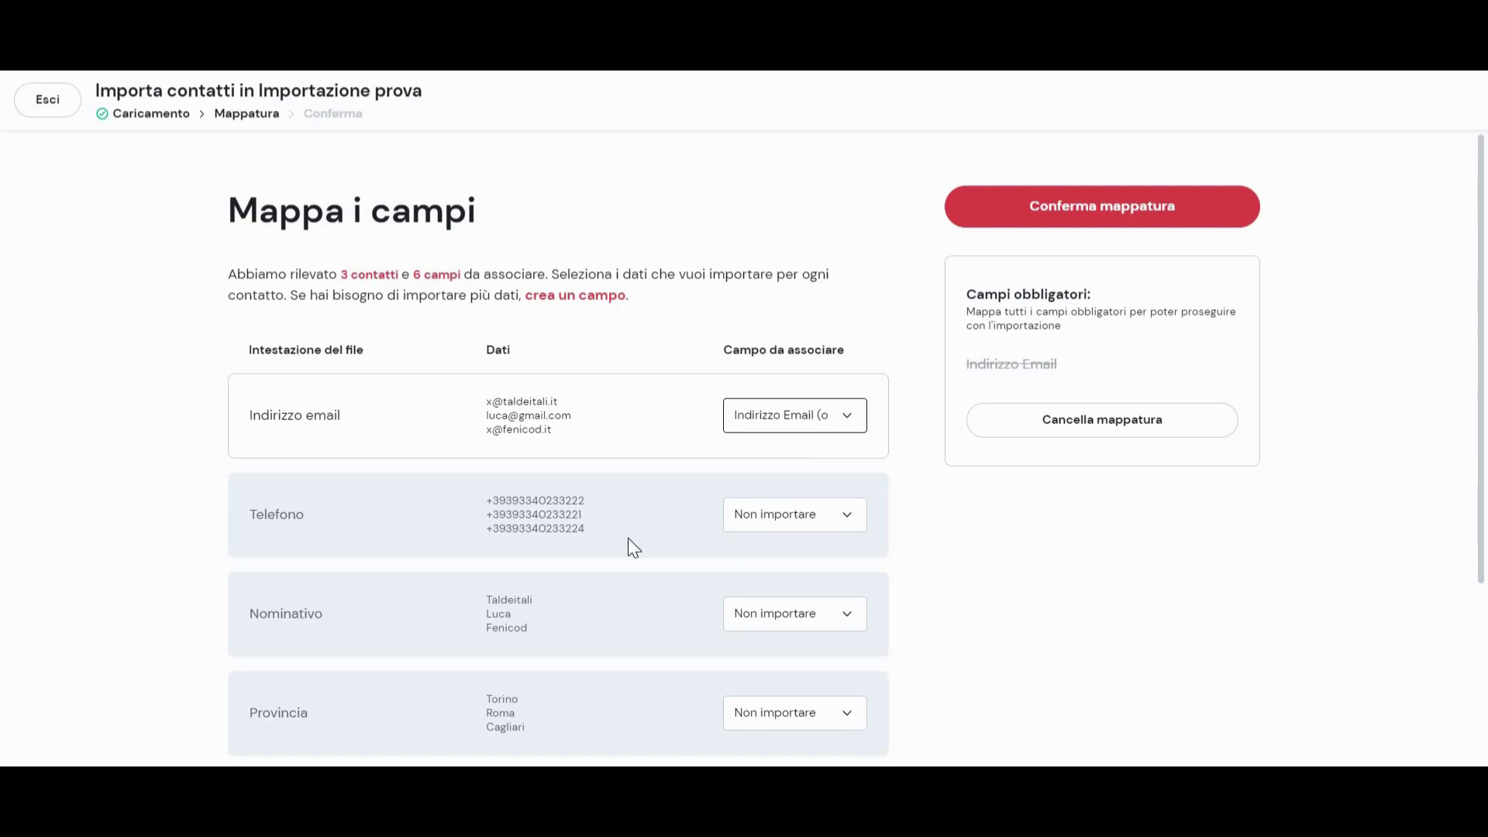
{"action": "scroll", "coordinate": [628, 543], "scroll_direction": "down", "scroll_amount": 5}
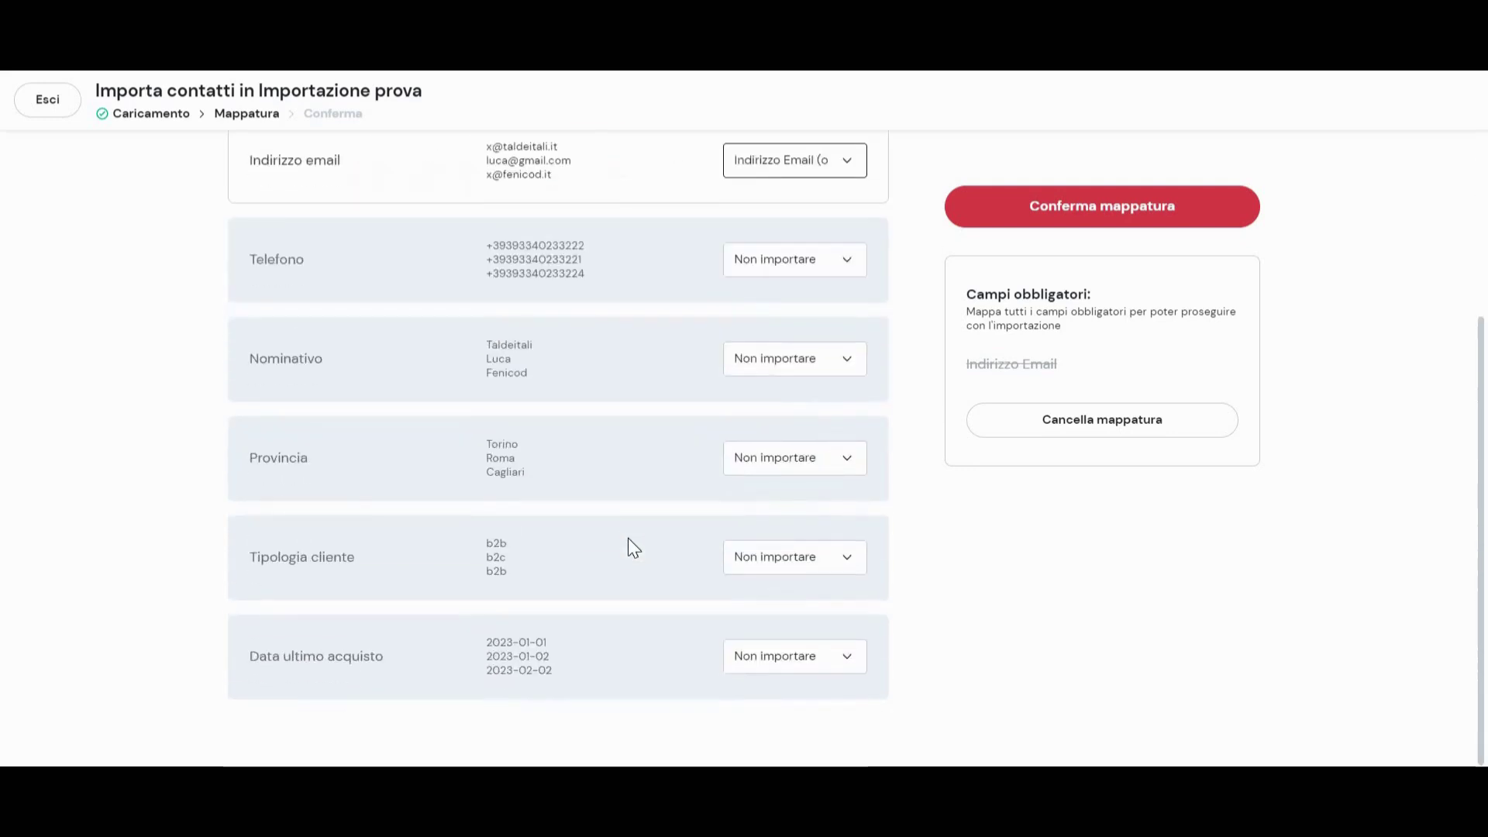
{"action": "scroll", "coordinate": [579, 665], "scroll_direction": "up", "scroll_amount": 2}
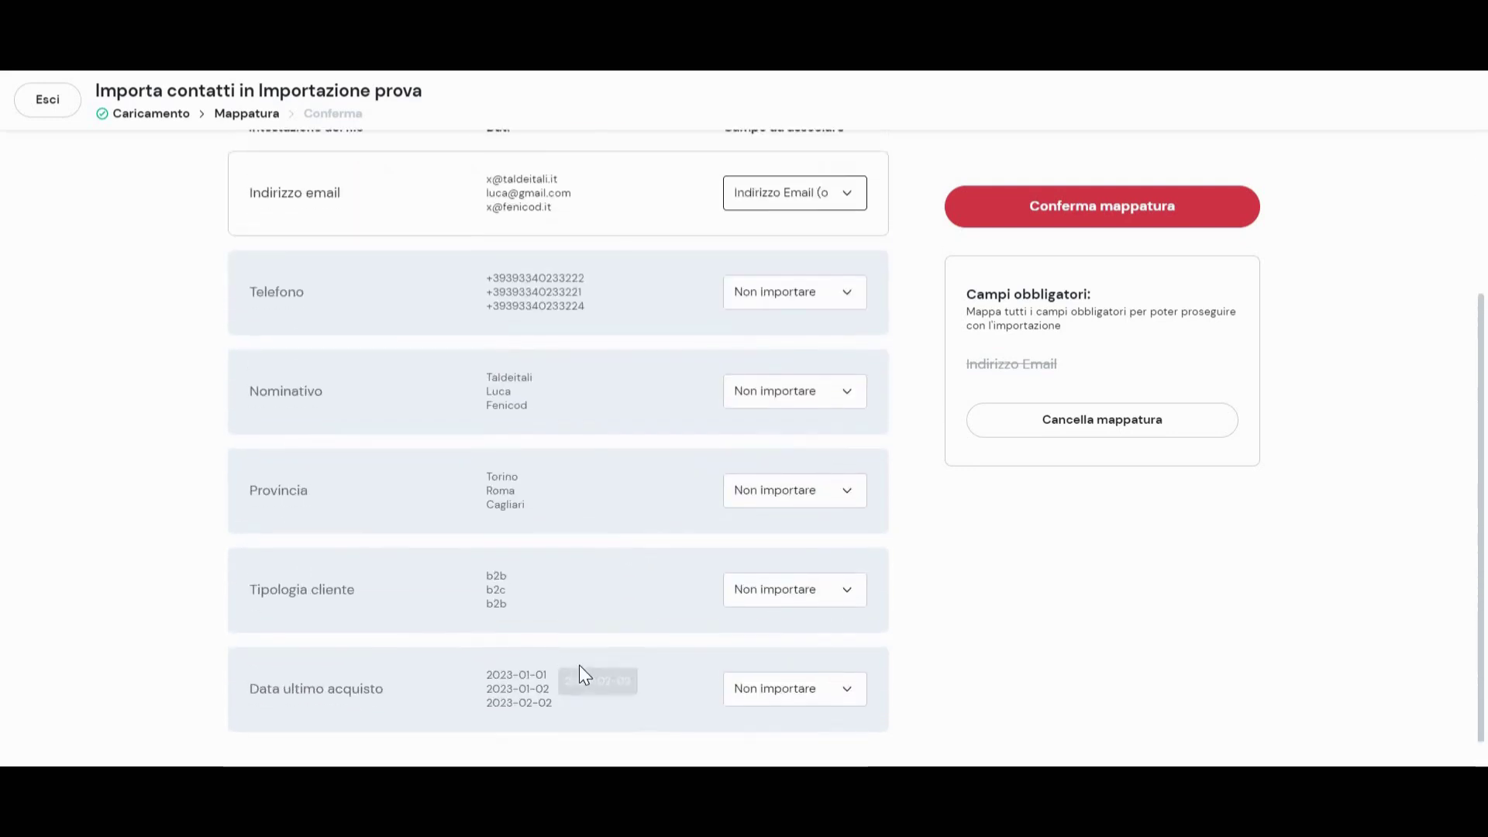
{"action": "scroll", "coordinate": [579, 665], "scroll_direction": "up", "scroll_amount": 2}
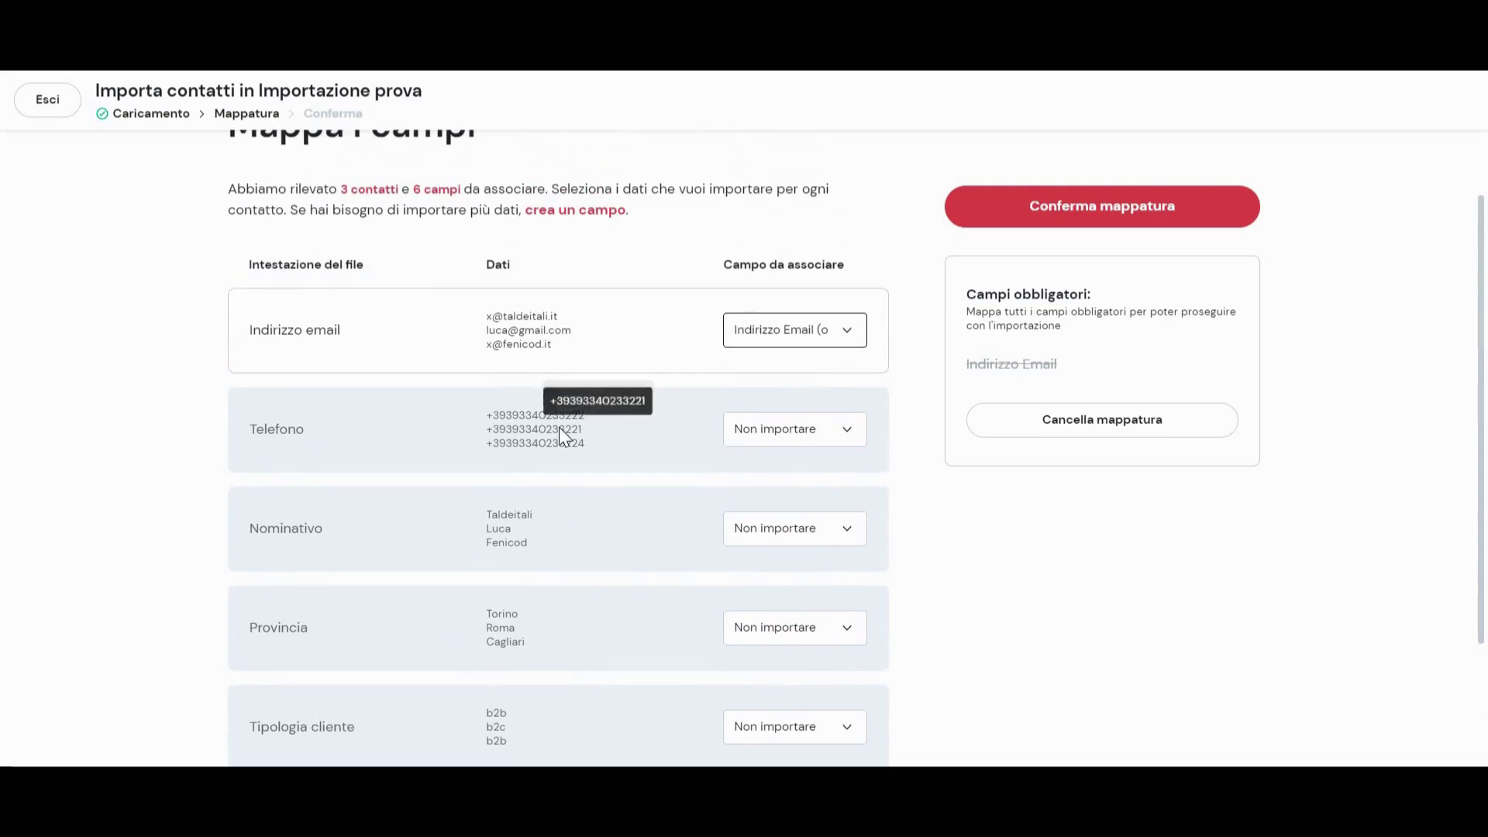
{"action": "scroll", "coordinate": [810, 410], "scroll_direction": "up", "scroll_amount": 1}
{"action": "left_click", "coordinate": [821, 459]}
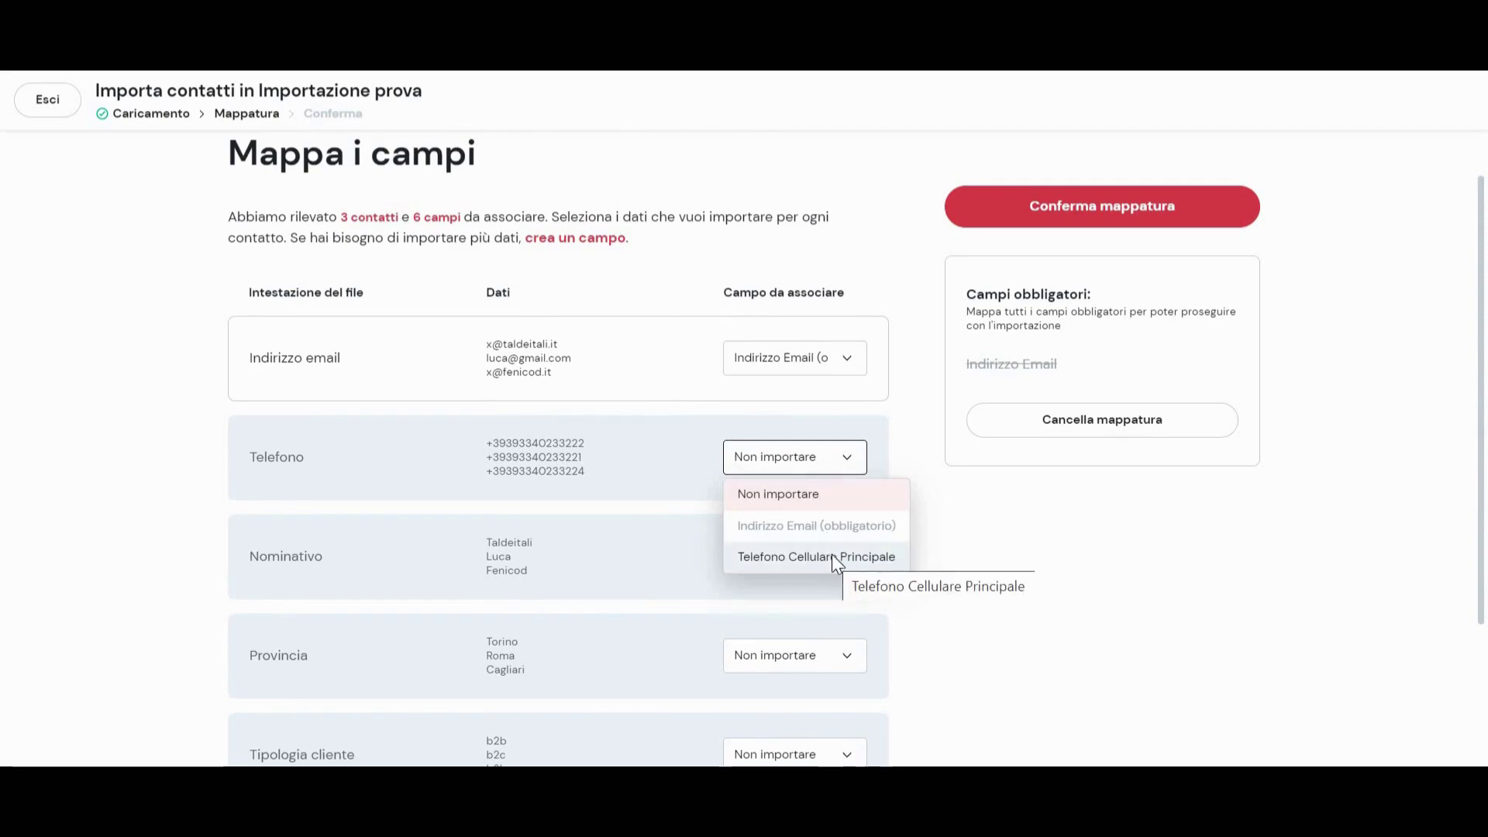
{"action": "left_click", "coordinate": [830, 555]}
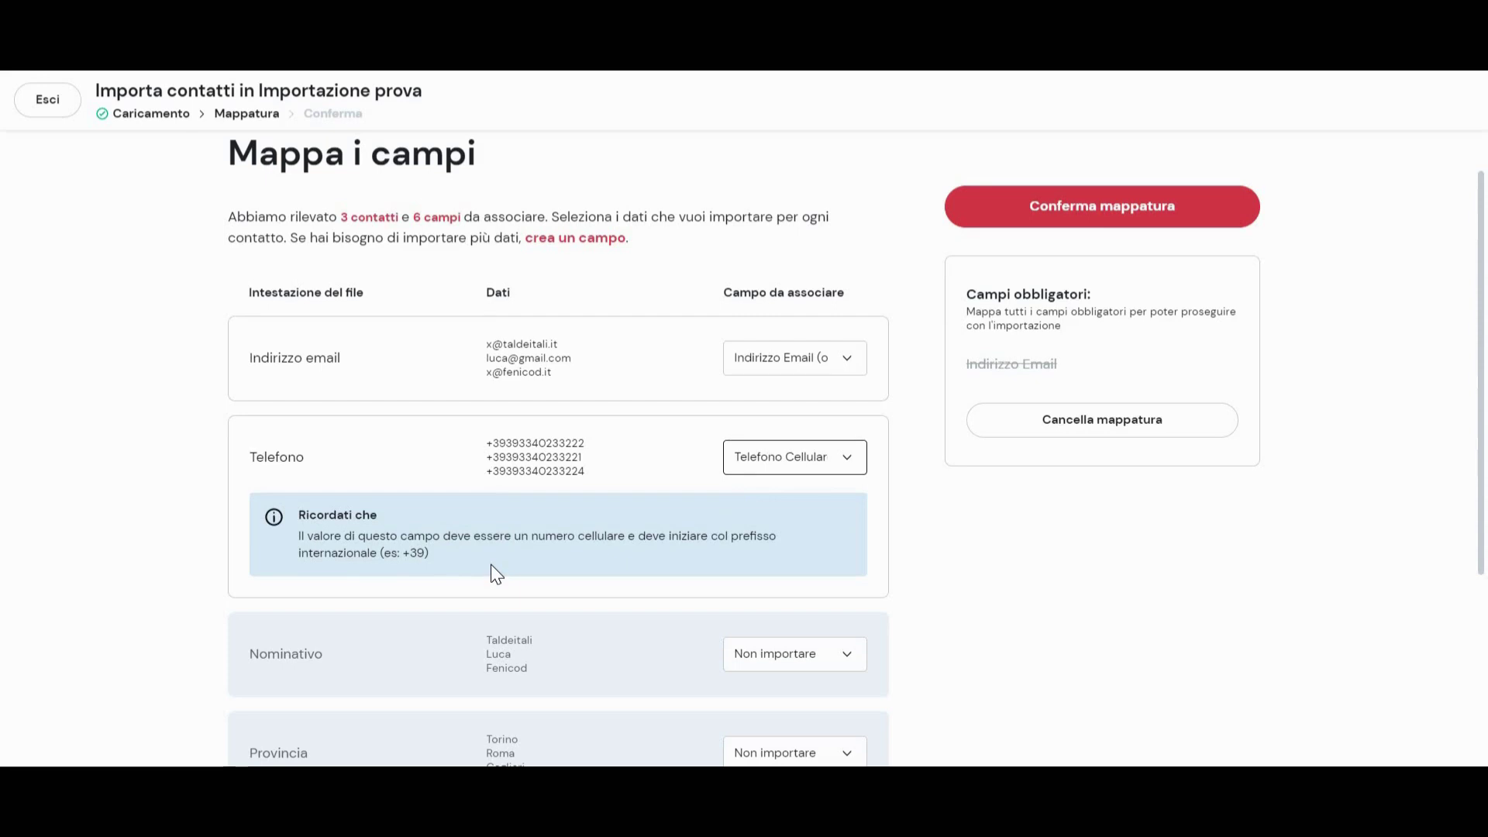
Add the predefined Nominativo field to the contact list from the field mapping page
{"action": "scroll", "coordinate": [490, 564], "scroll_direction": "down", "scroll_amount": 3}
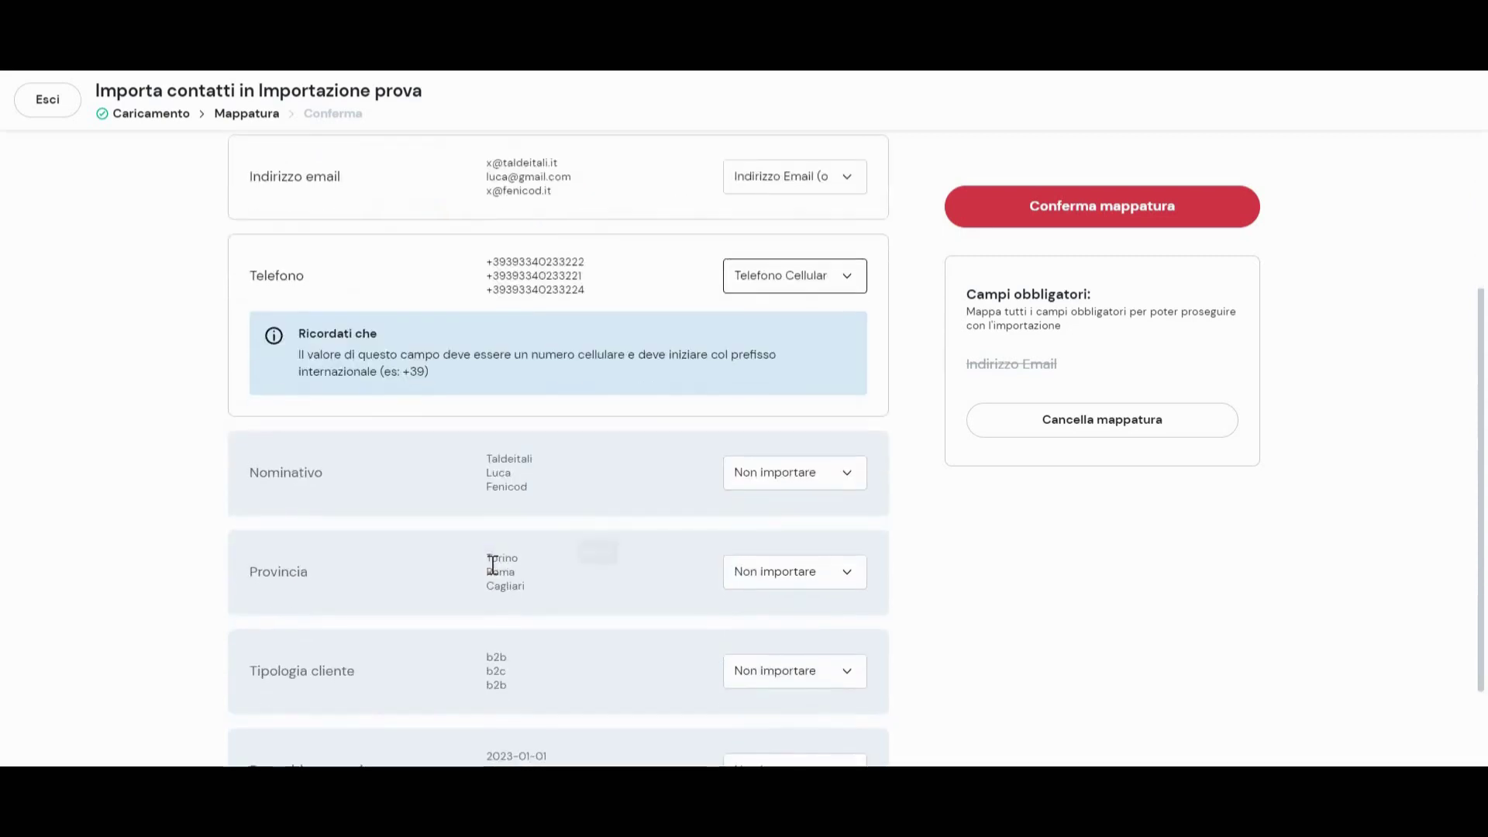
{"action": "scroll", "coordinate": [491, 565], "scroll_direction": "down", "scroll_amount": 2}
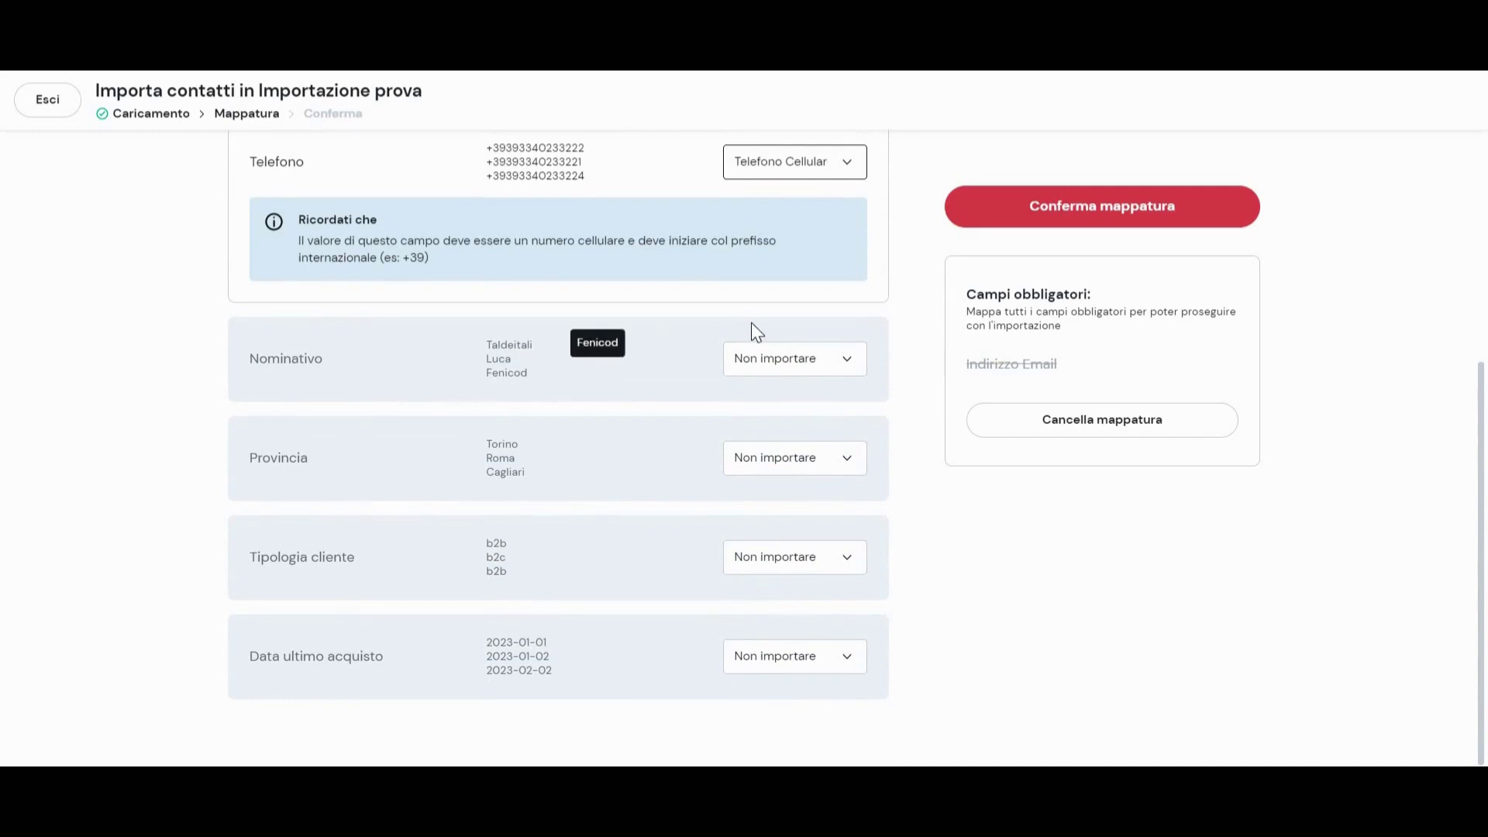
{"action": "scroll", "coordinate": [616, 381], "scroll_direction": "up", "scroll_amount": 5}
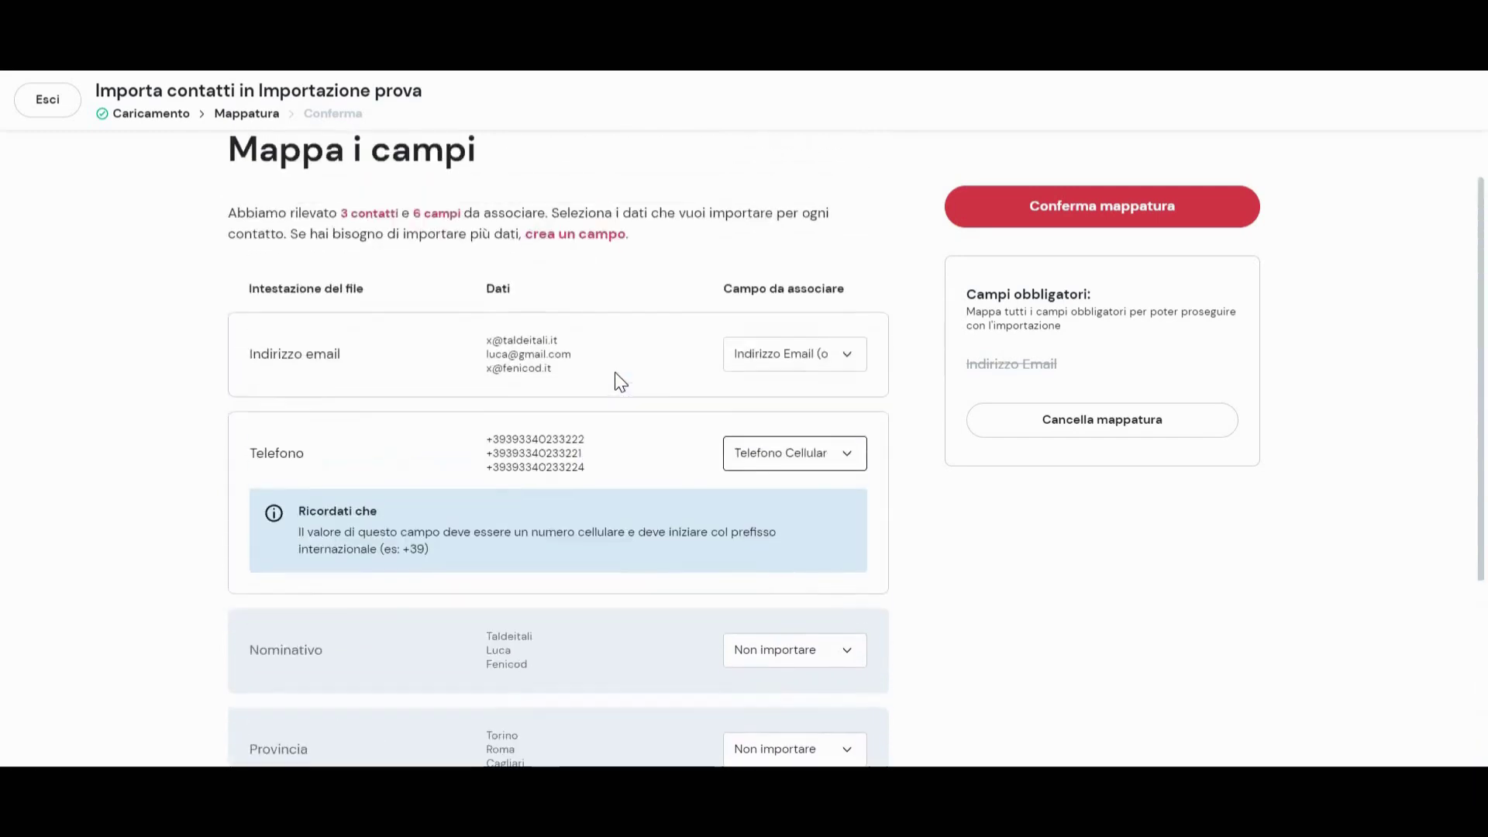
{"action": "left_click", "coordinate": [592, 250]}
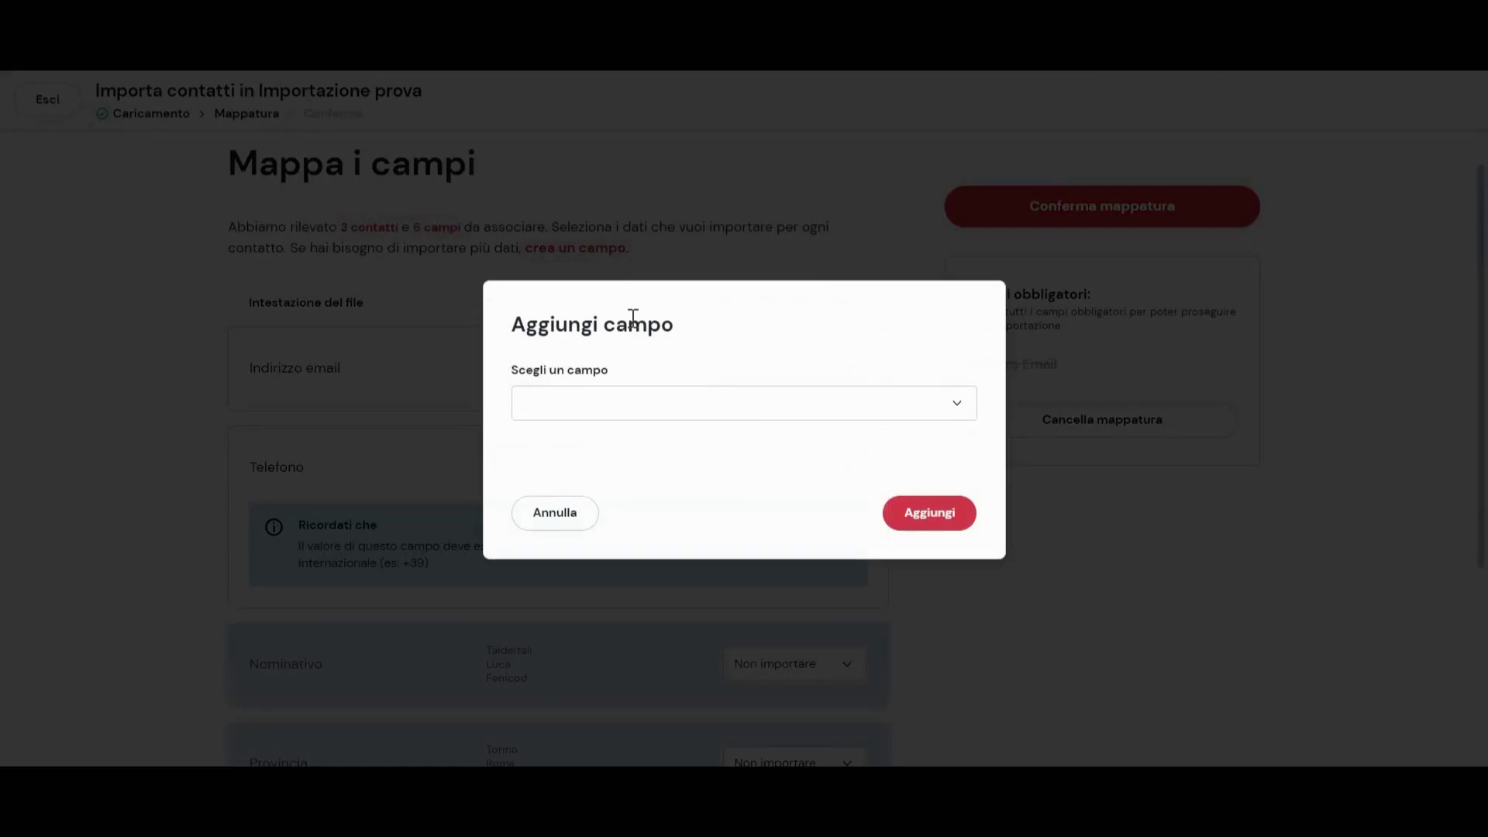
{"action": "left_click", "coordinate": [666, 405]}
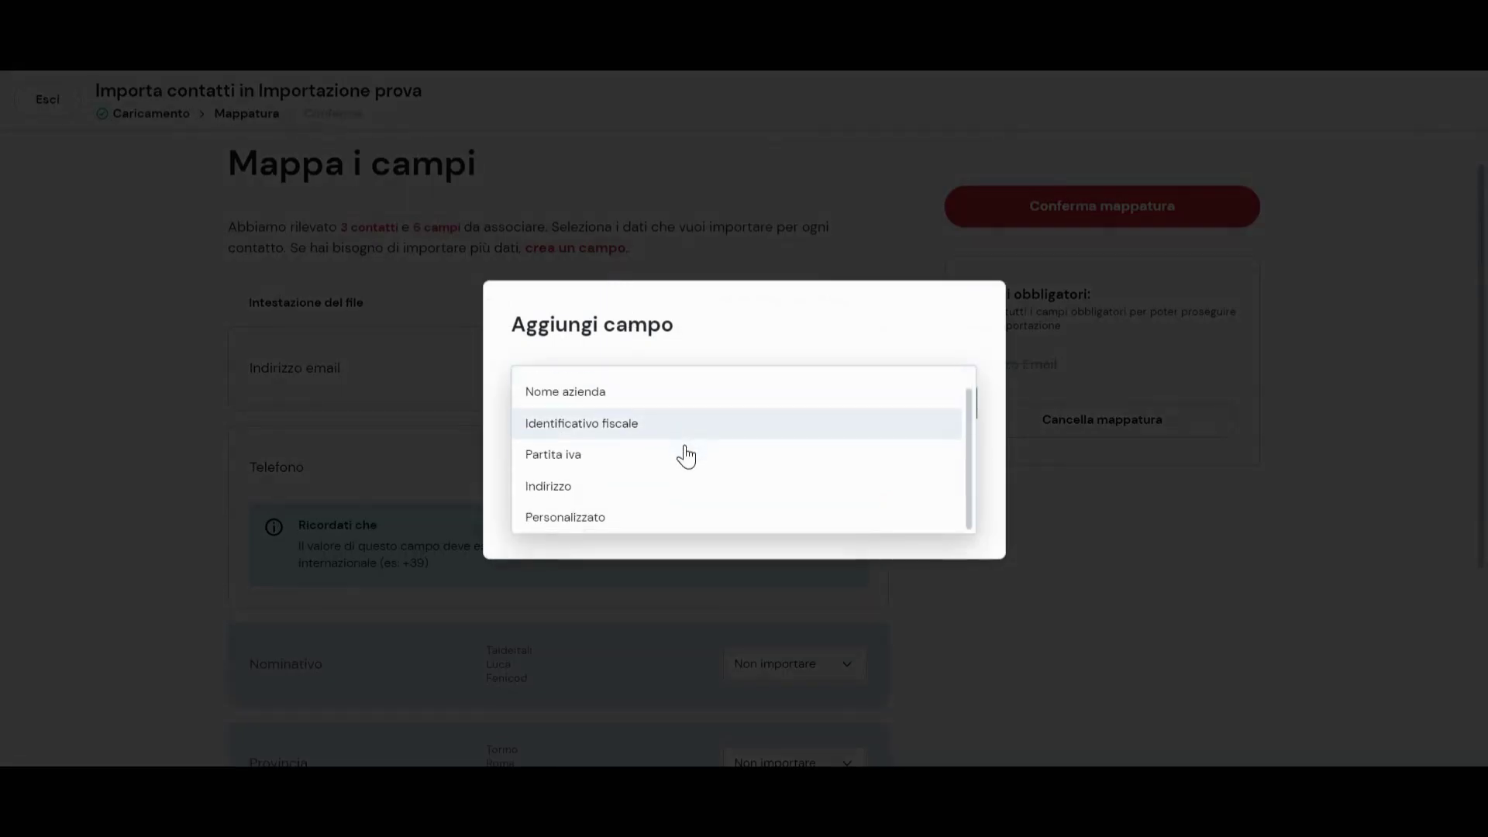
{"action": "scroll", "coordinate": [686, 458], "scroll_direction": "up", "scroll_amount": 1}
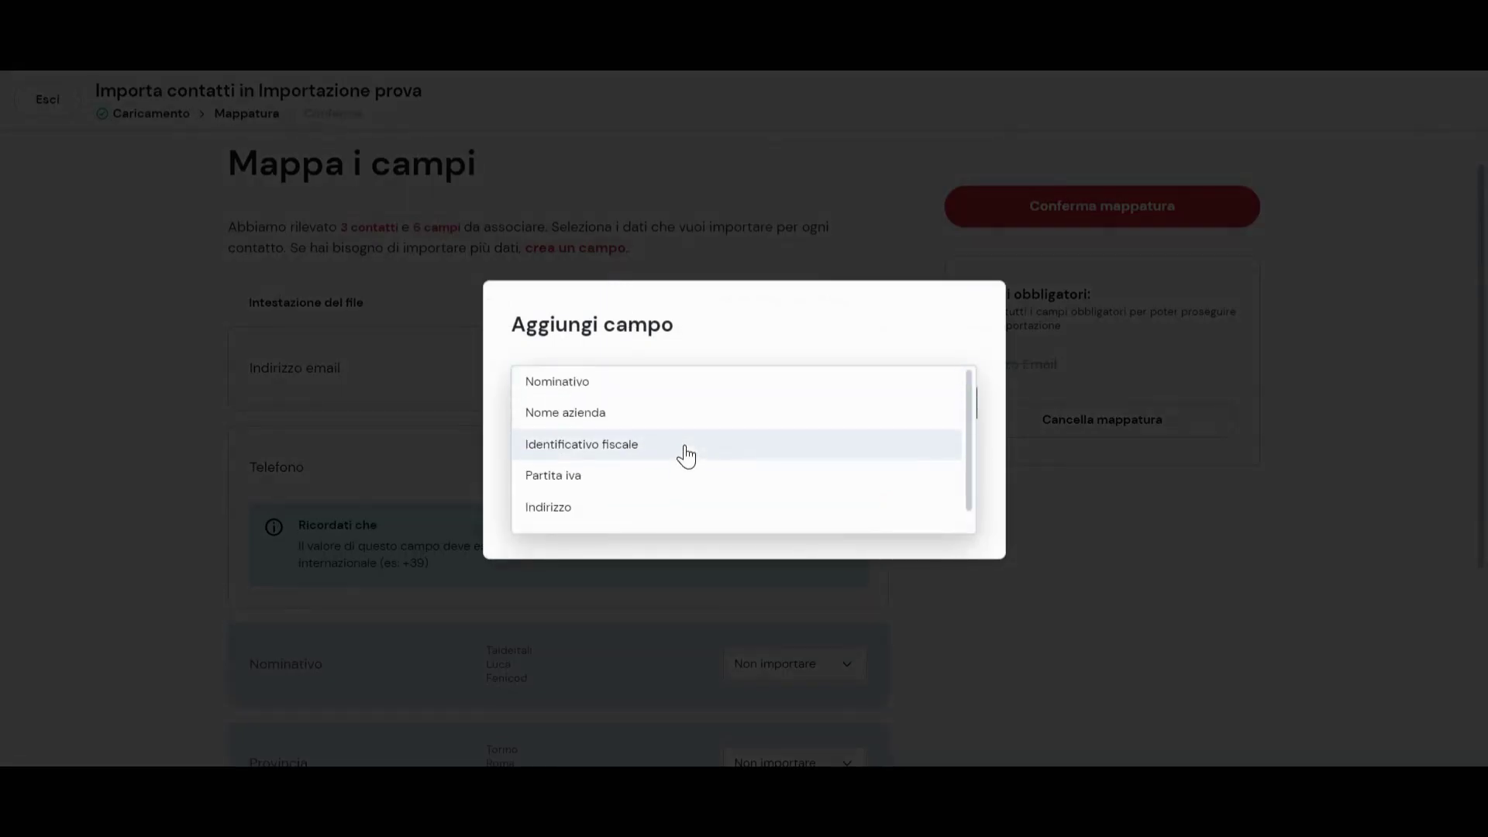
{"action": "left_click", "coordinate": [646, 388]}
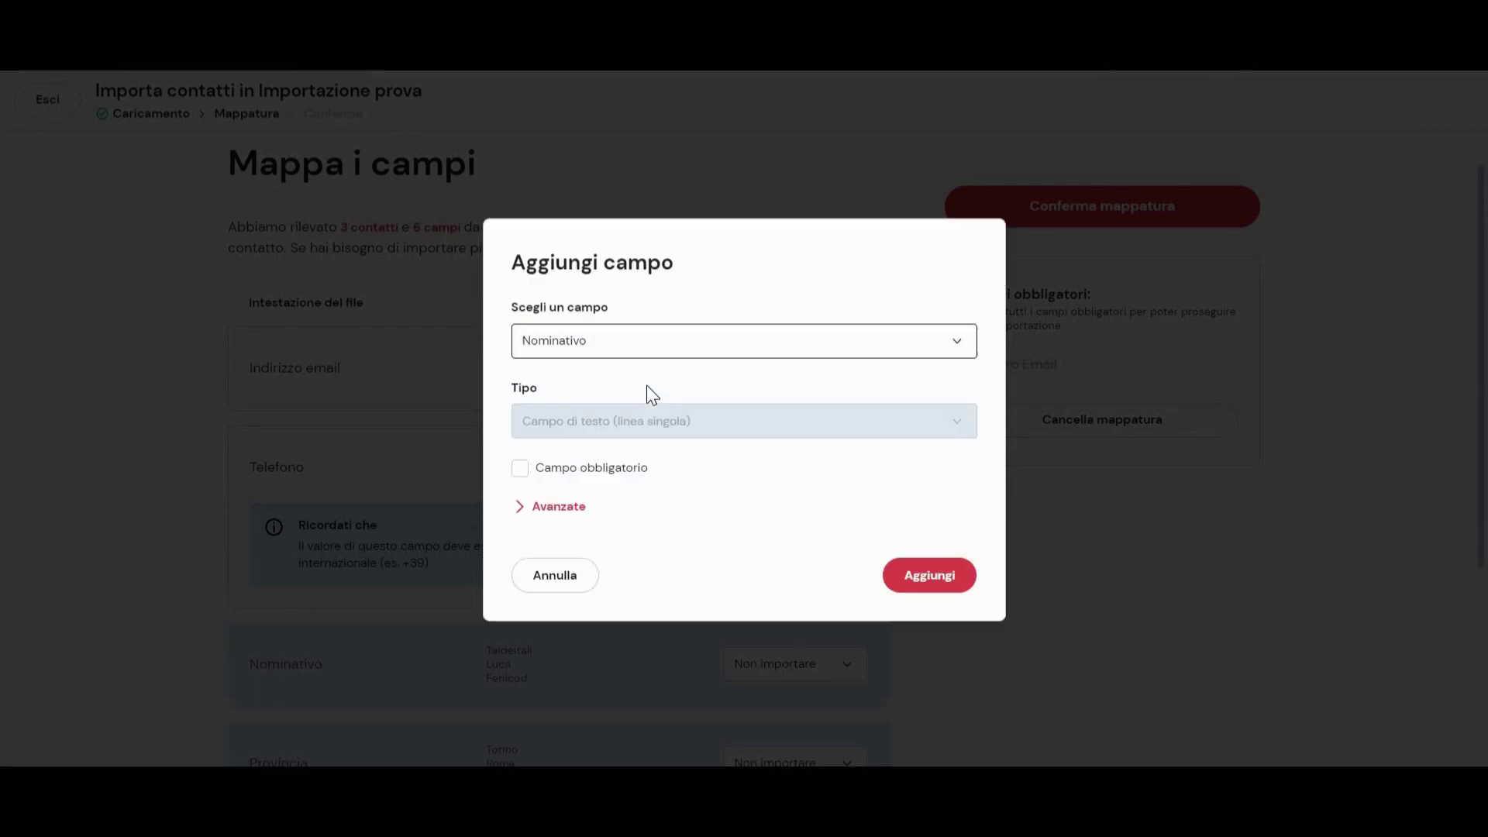
{"action": "left_click", "coordinate": [928, 577]}
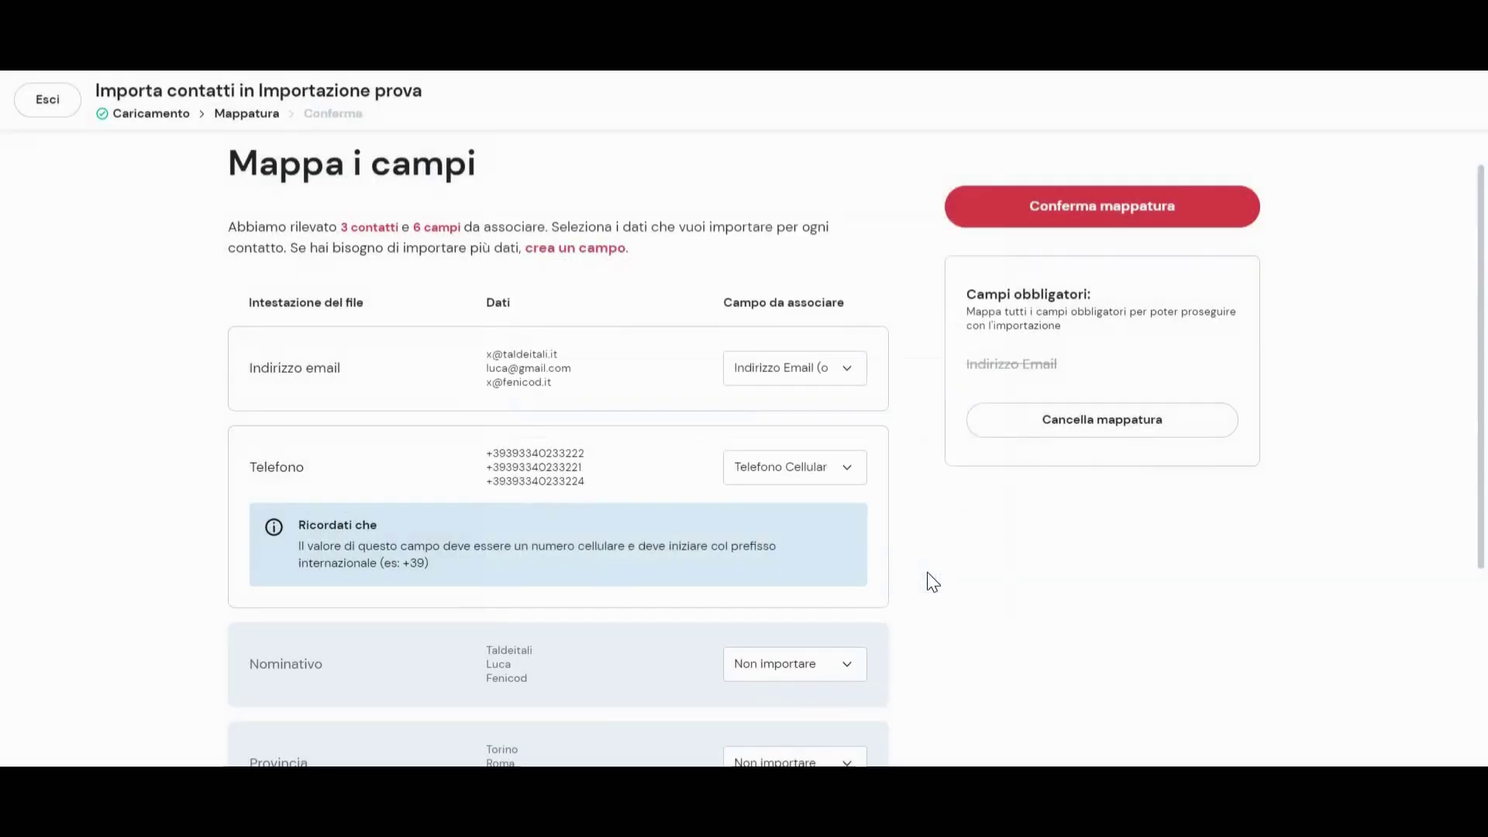
Map the file's Nominativo column to the Nominativo field
{"action": "scroll", "coordinate": [807, 457], "scroll_direction": "down", "scroll_amount": 3}
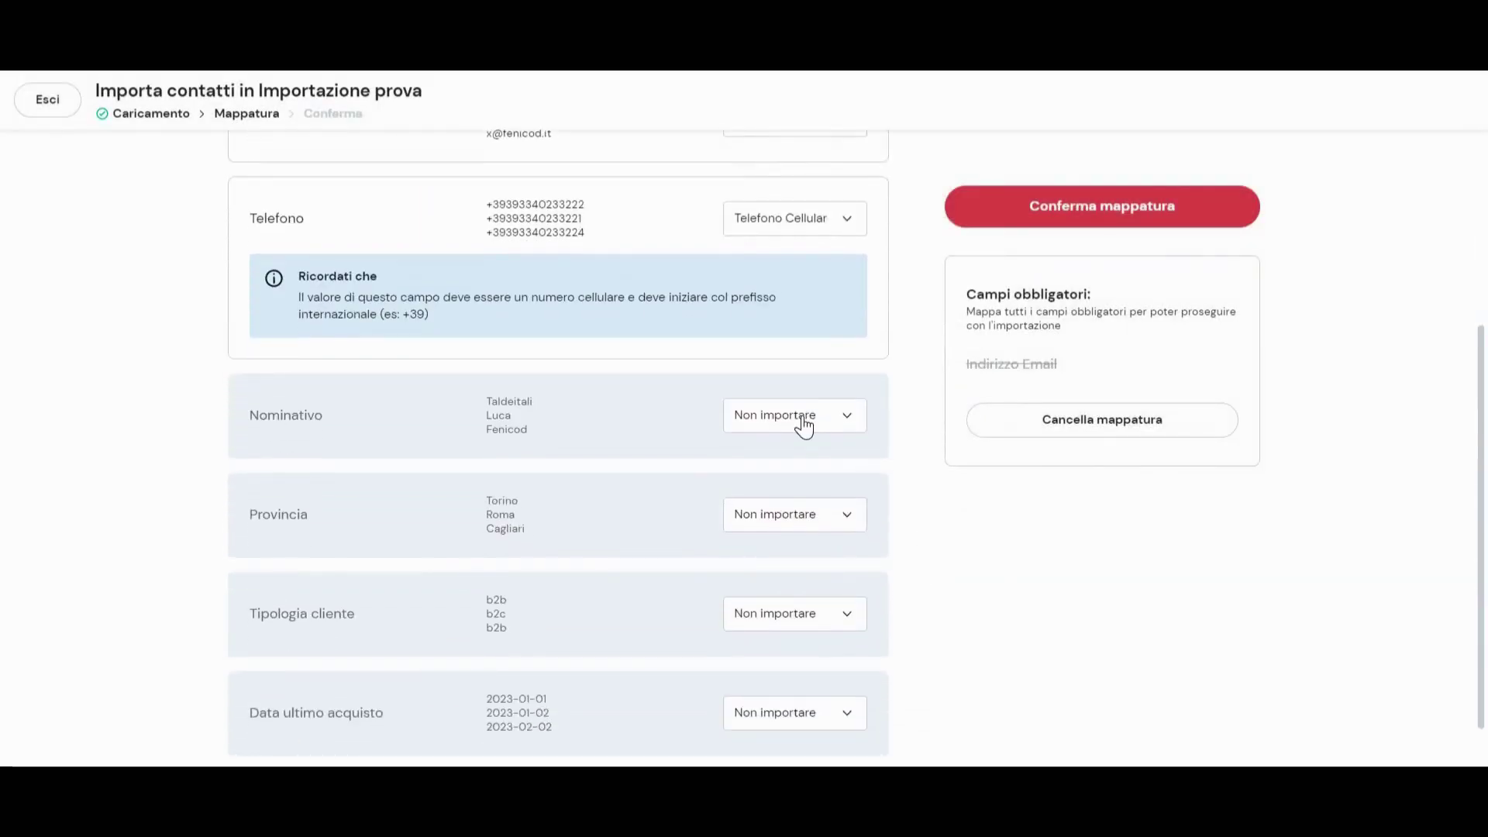
{"action": "left_click", "coordinate": [803, 425]}
{"action": "left_click", "coordinate": [811, 543]}
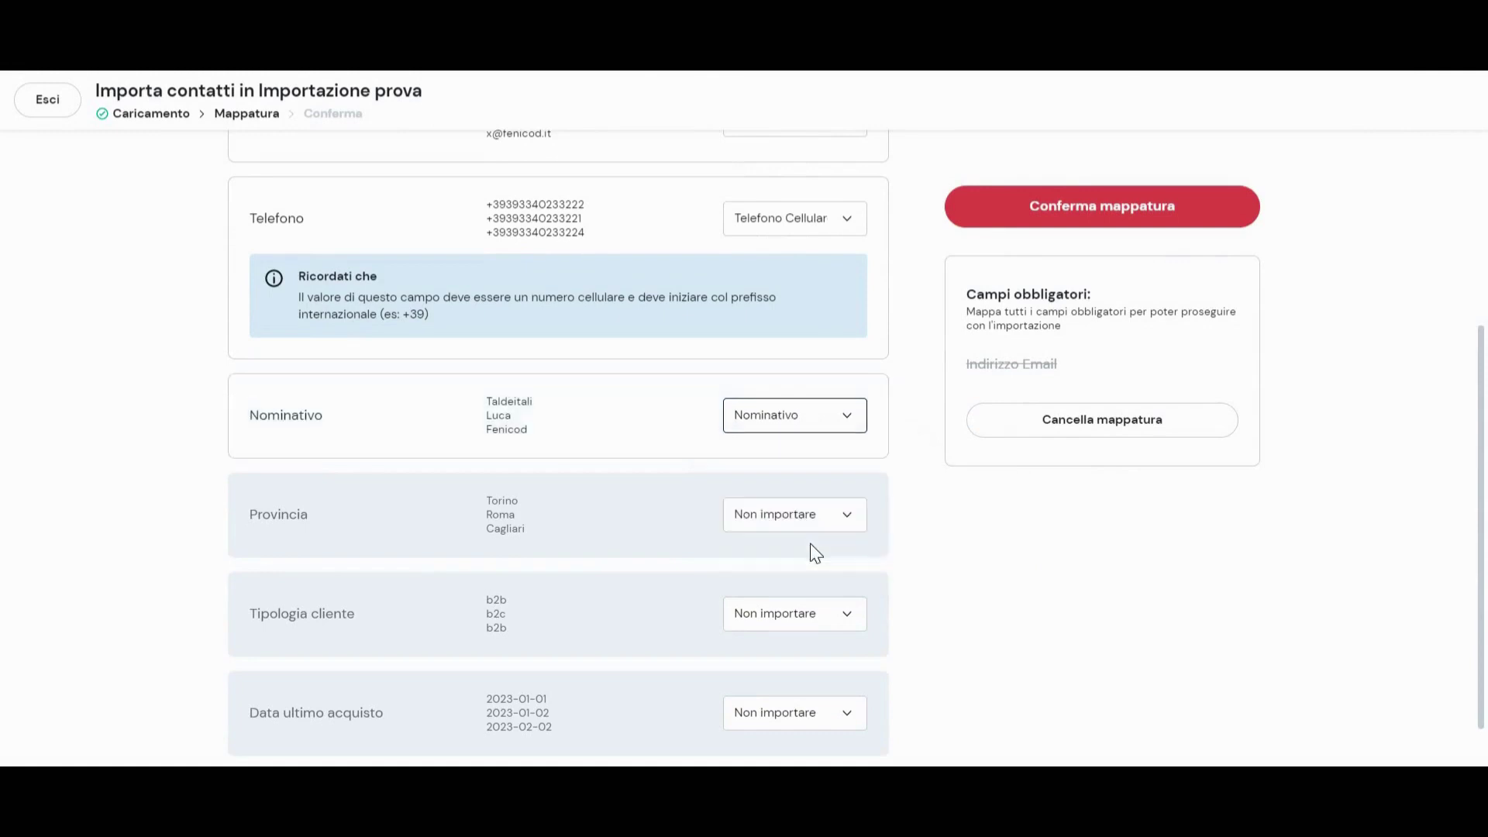
Add a custom (Personalizzato) field named Provincia to the contact list
{"action": "scroll", "coordinate": [811, 542], "scroll_direction": "down", "scroll_amount": 1}
{"action": "scroll", "coordinate": [811, 543], "scroll_direction": "up", "scroll_amount": 3}
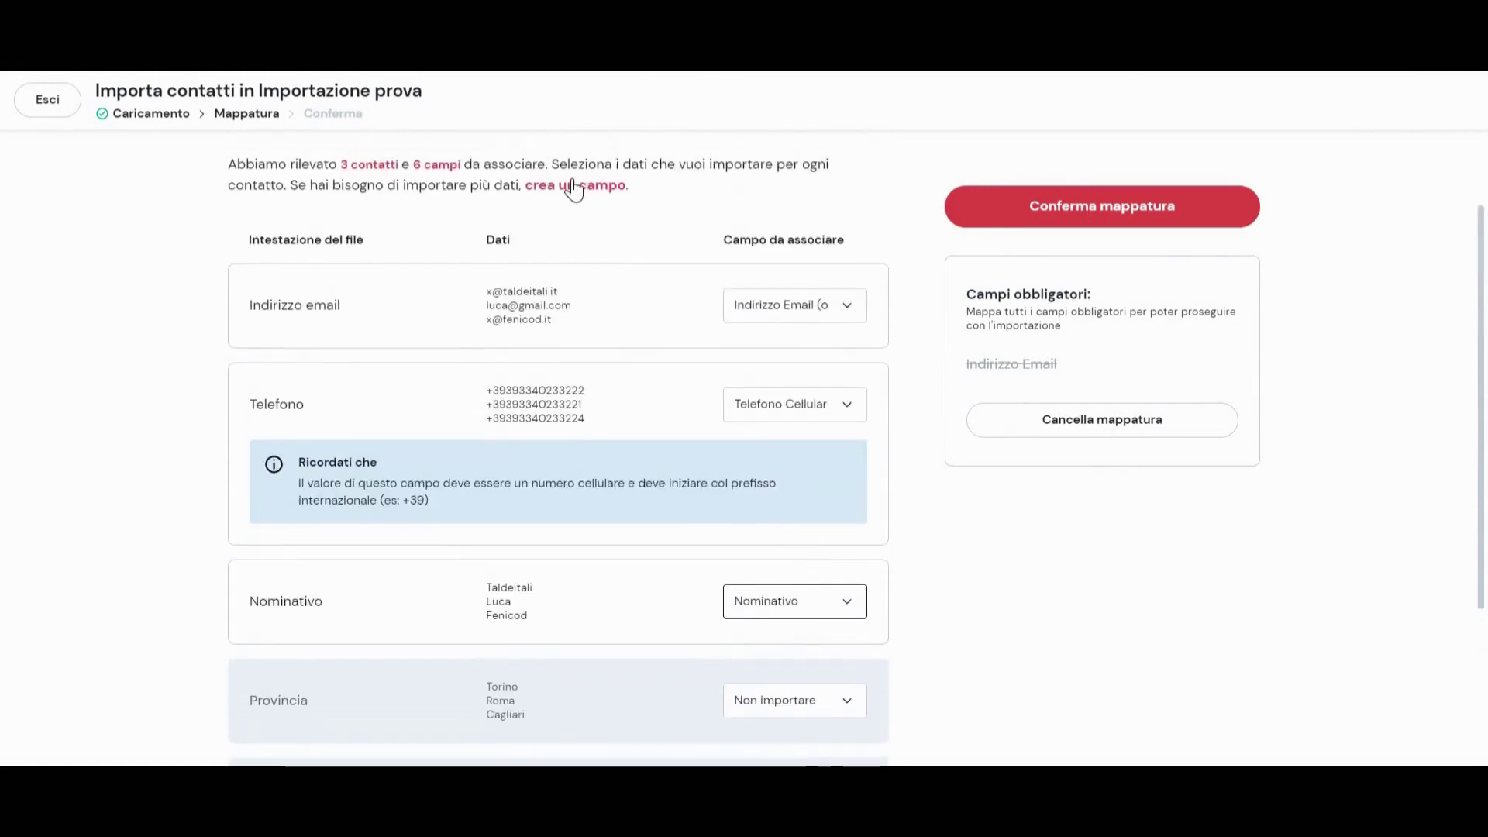
{"action": "left_click", "coordinate": [573, 186]}
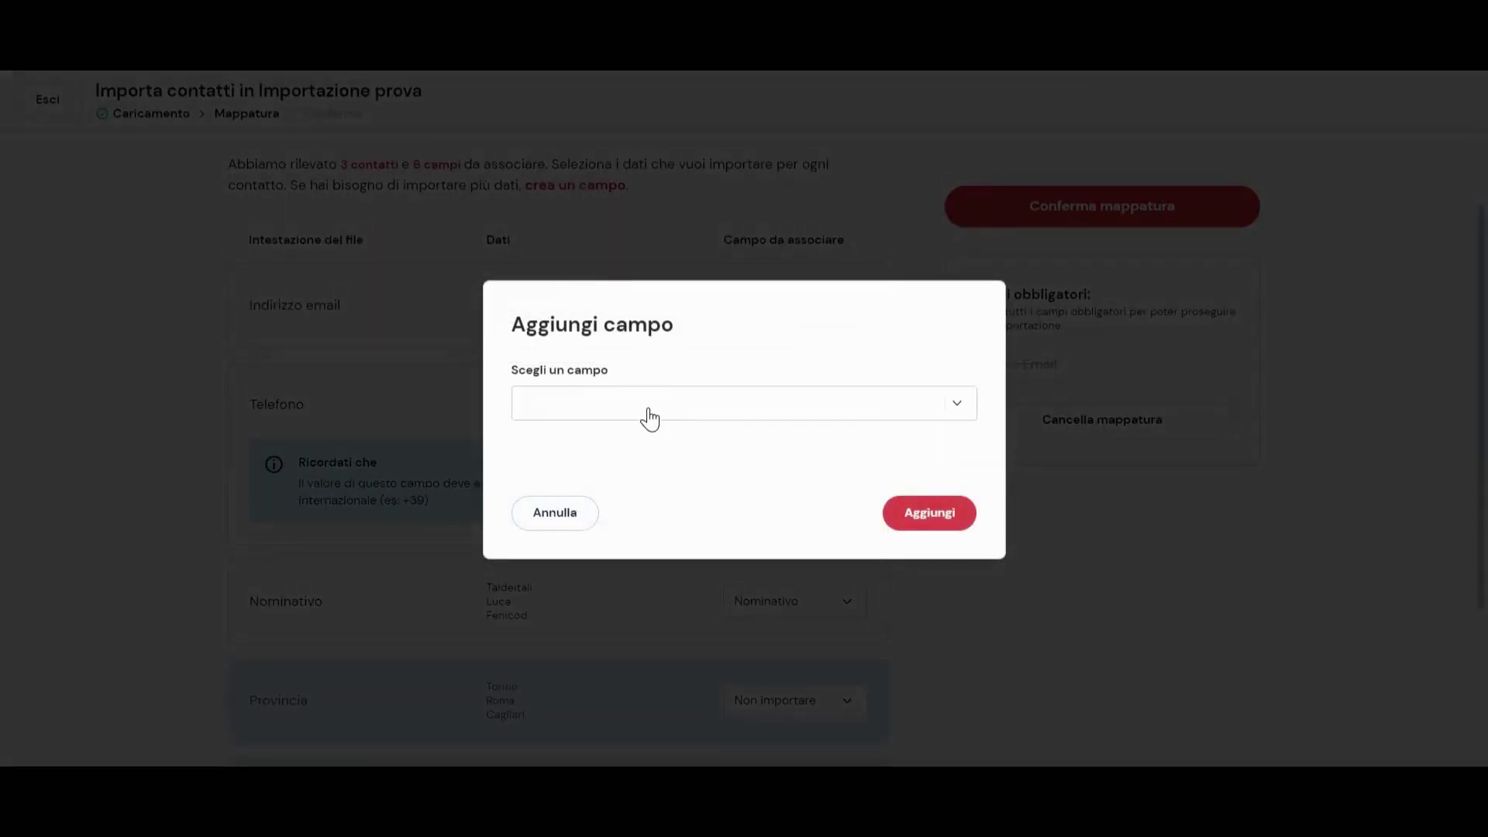
{"action": "left_click", "coordinate": [649, 419]}
{"action": "scroll", "coordinate": [652, 439], "scroll_direction": "down", "scroll_amount": 1}
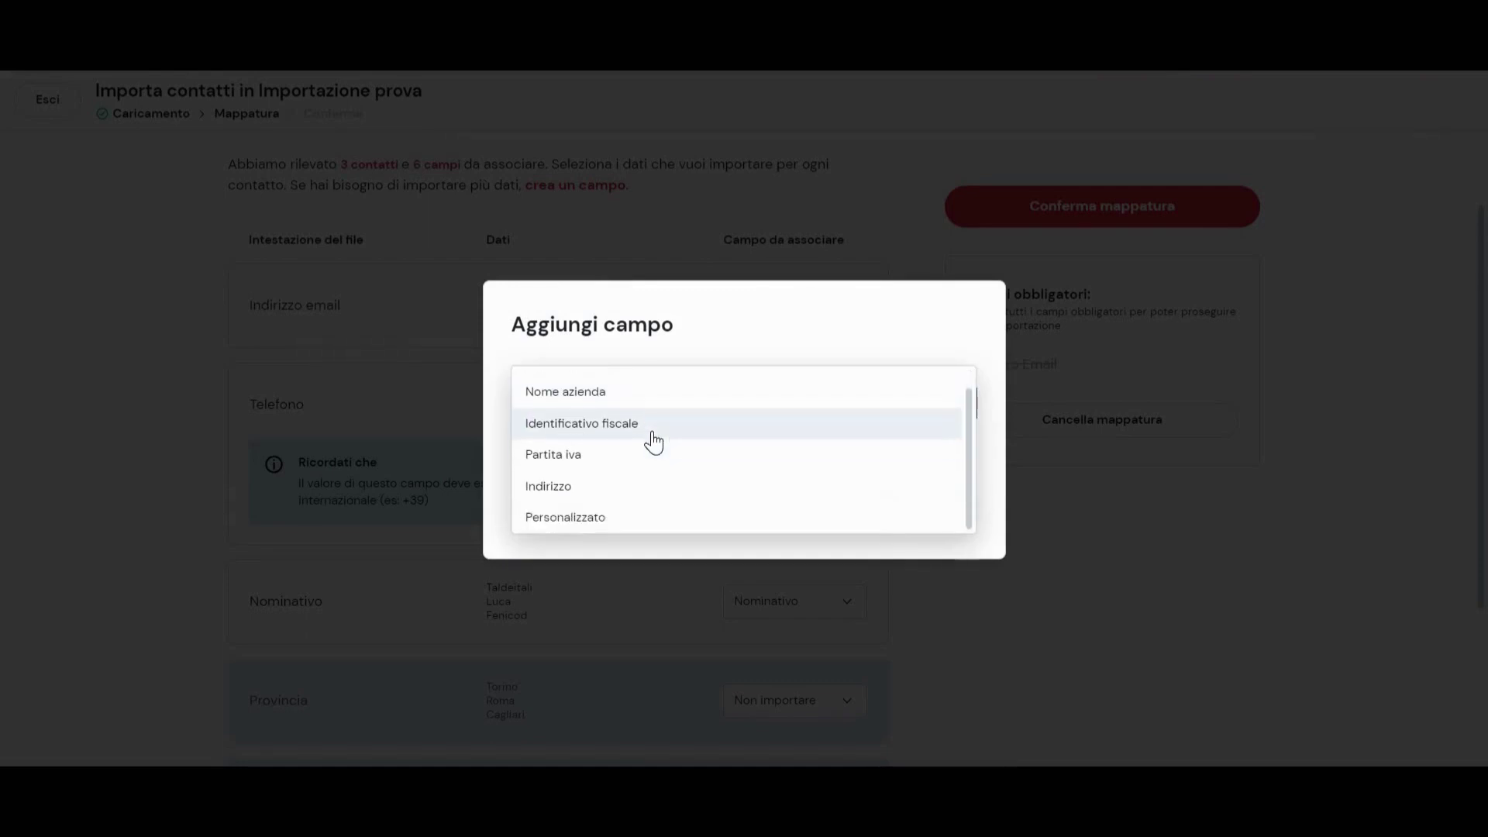
{"action": "scroll", "coordinate": [653, 439], "scroll_direction": "up", "scroll_amount": 1}
{"action": "scroll", "coordinate": [632, 477], "scroll_direction": "down", "scroll_amount": 1}
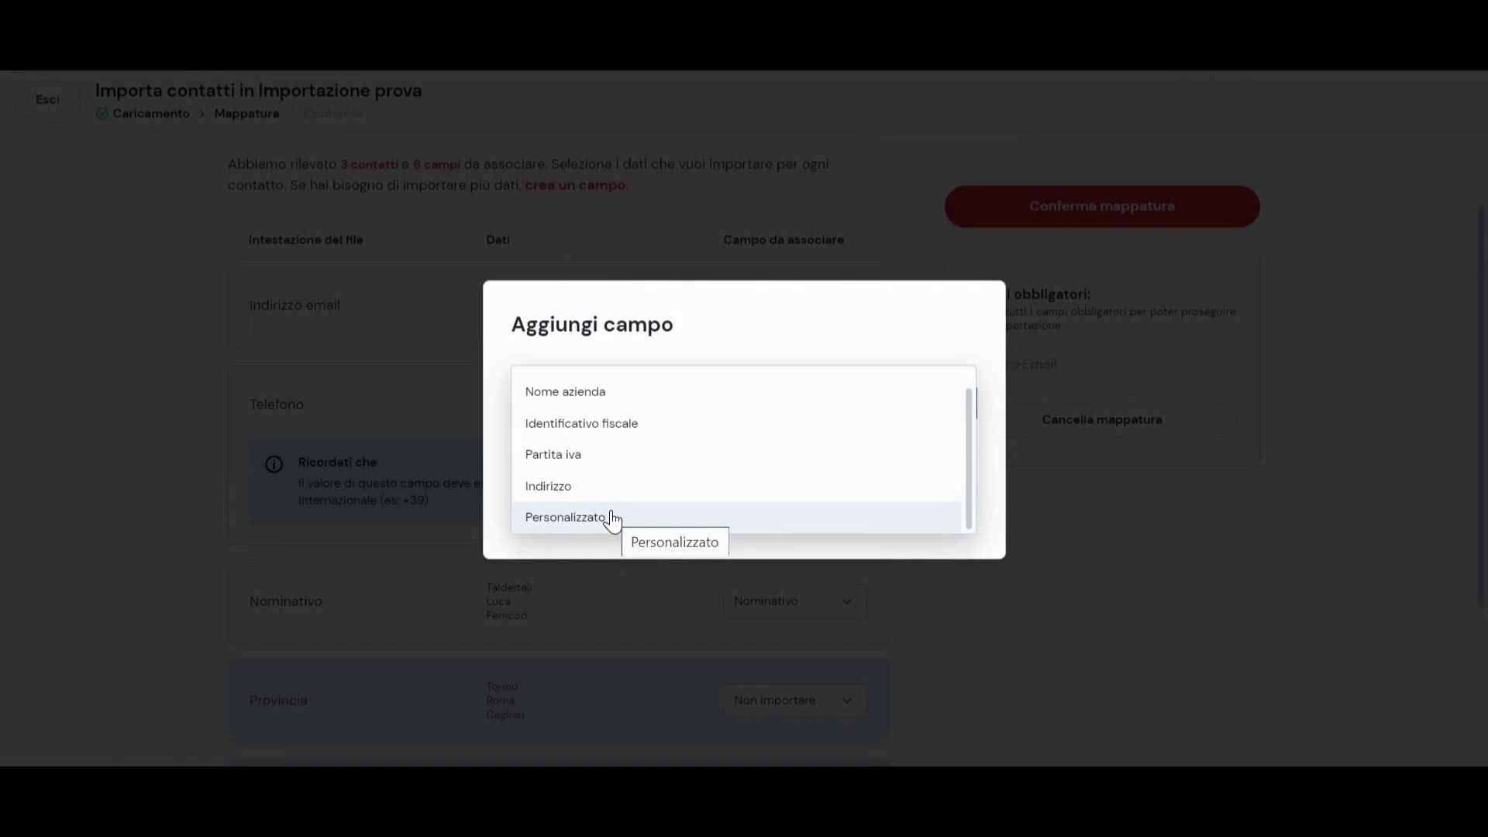
{"action": "left_click", "coordinate": [612, 517]}
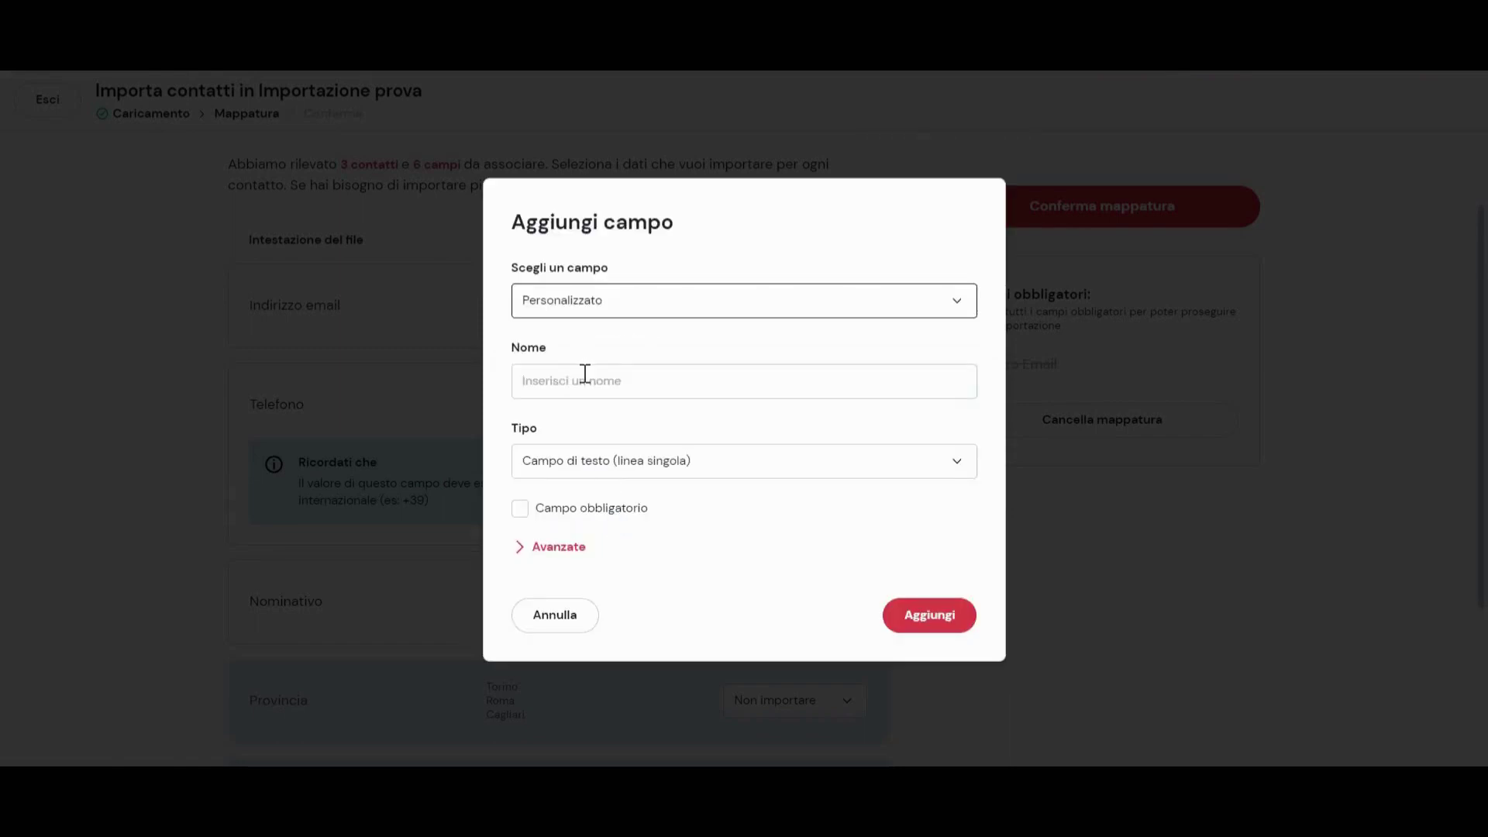
{"action": "left_click", "coordinate": [585, 373]}
{"action": "type", "text": "Provinc"}
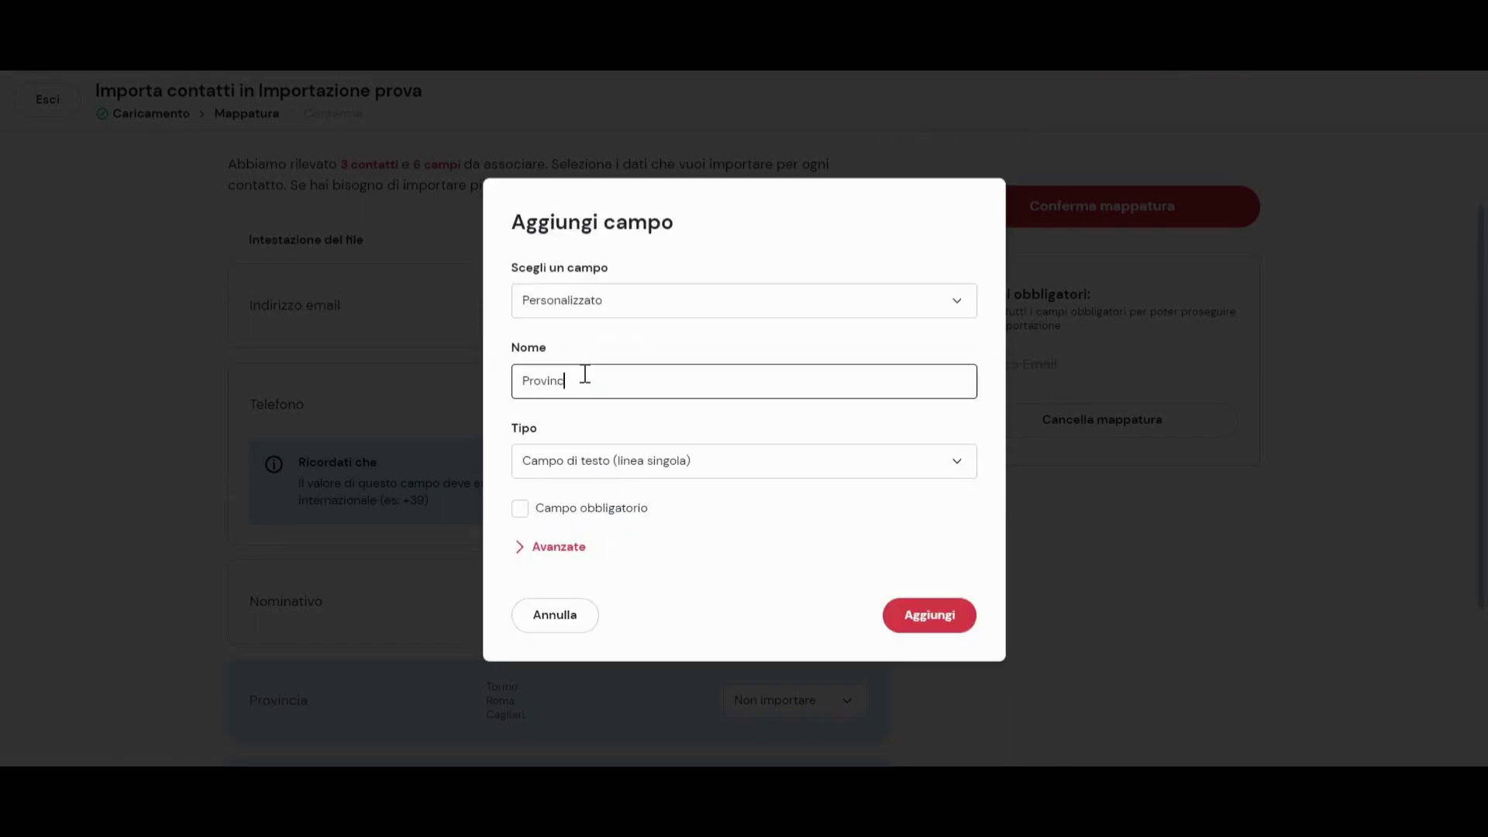
{"action": "type", "text": "ia"}
{"action": "left_click", "coordinate": [952, 621]}
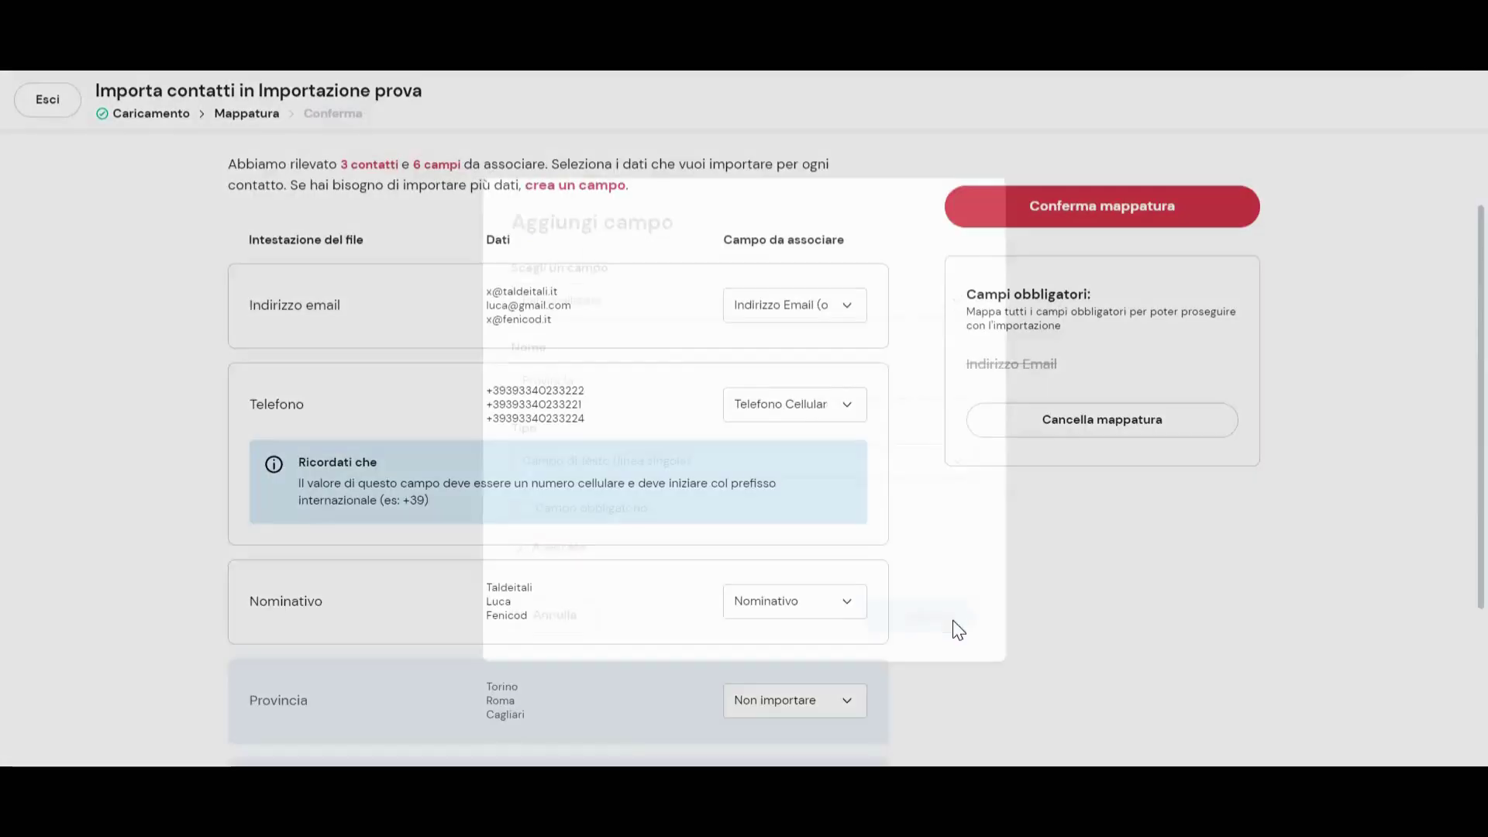
{"action": "scroll", "coordinate": [811, 482], "scroll_direction": "down", "scroll_amount": 3}
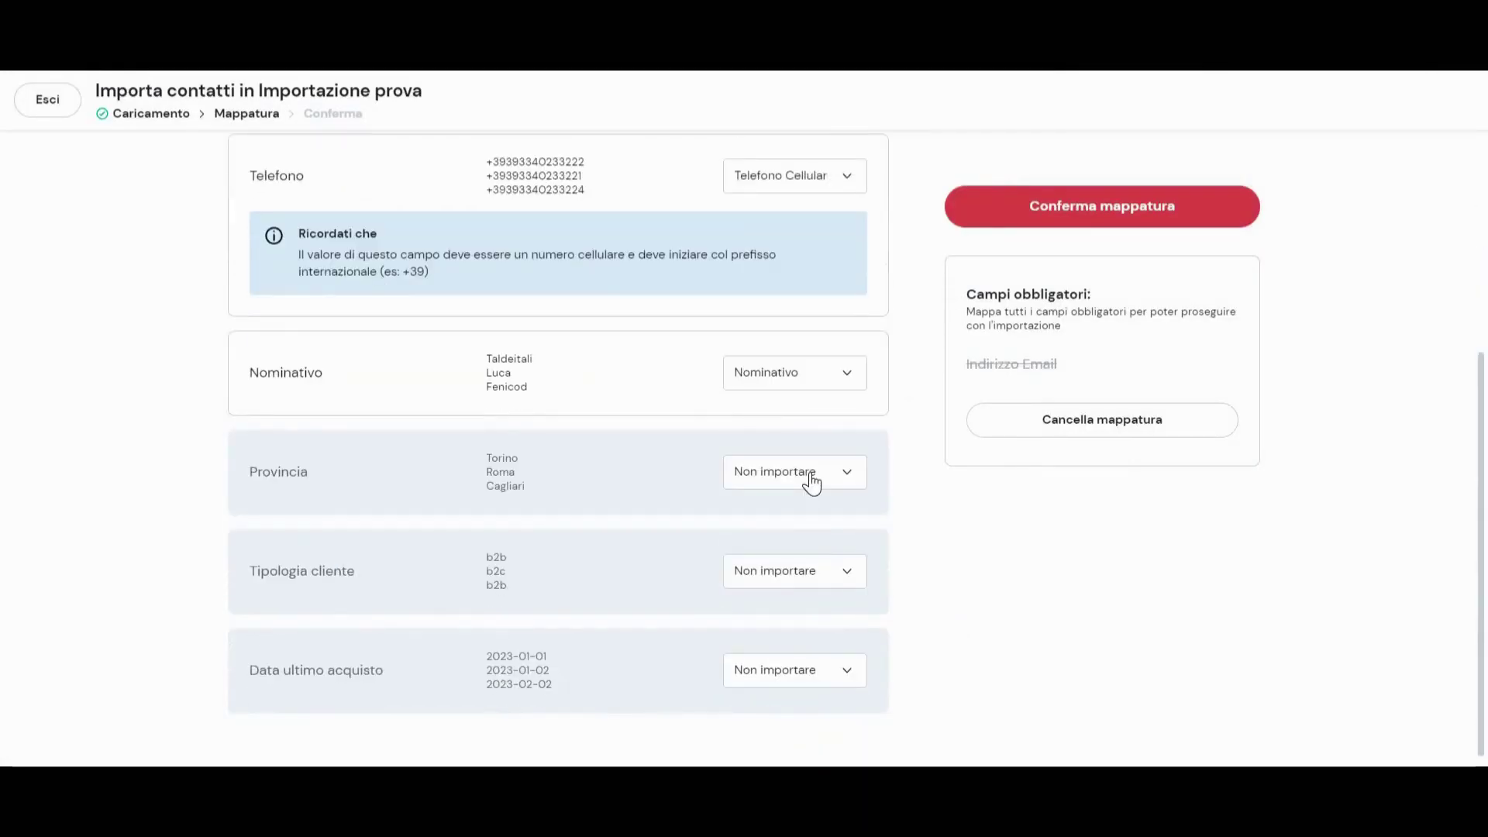
Map the file's Provincia column to the Provincia field
{"action": "left_click", "coordinate": [811, 482]}
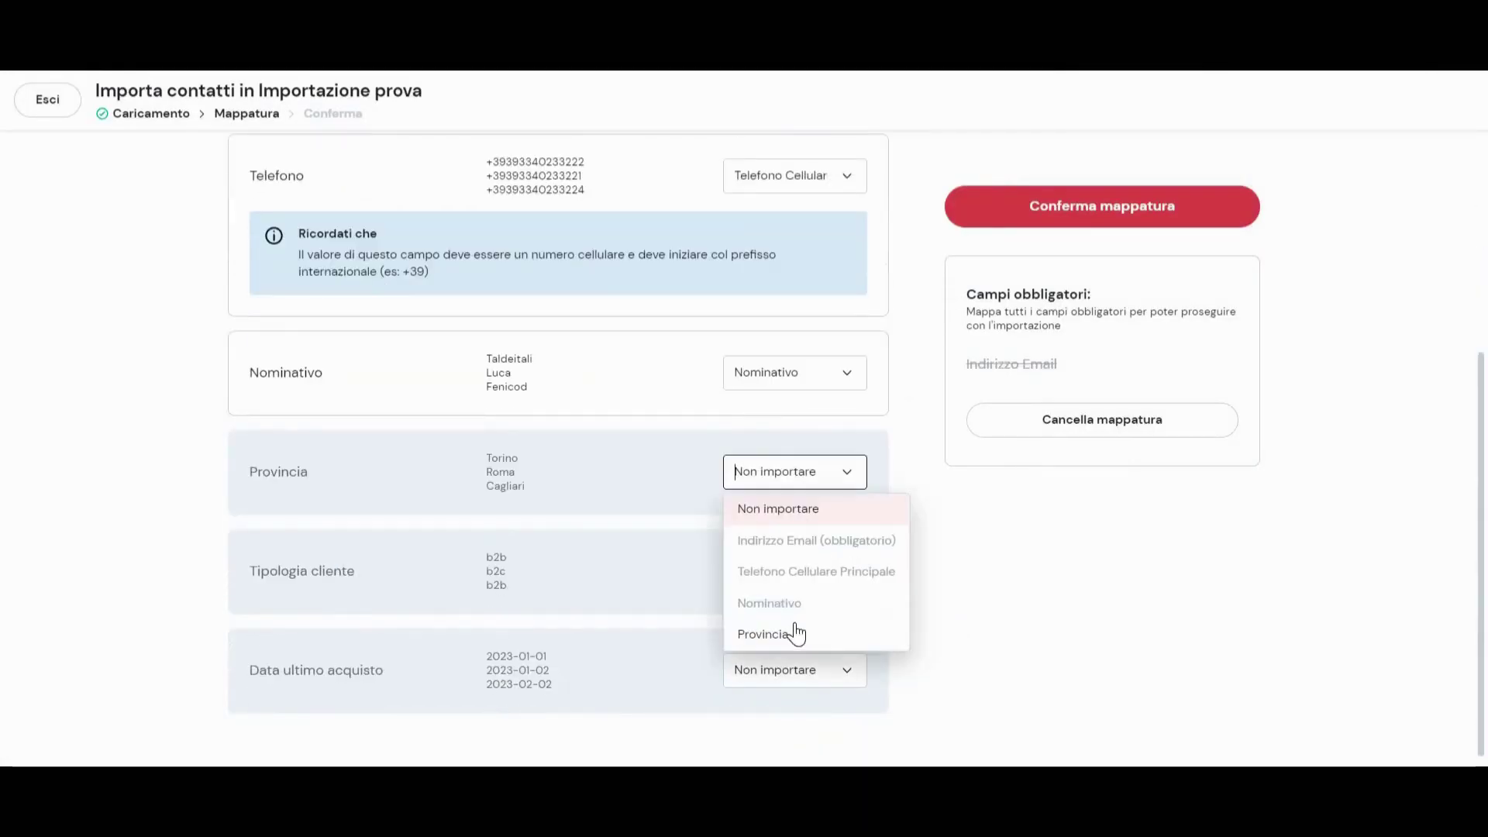
{"action": "left_click", "coordinate": [793, 624]}
Add a custom (Personalizzato) field named Tipologia cliente to the contact list
{"action": "scroll", "coordinate": [592, 346], "scroll_direction": "up", "scroll_amount": 5}
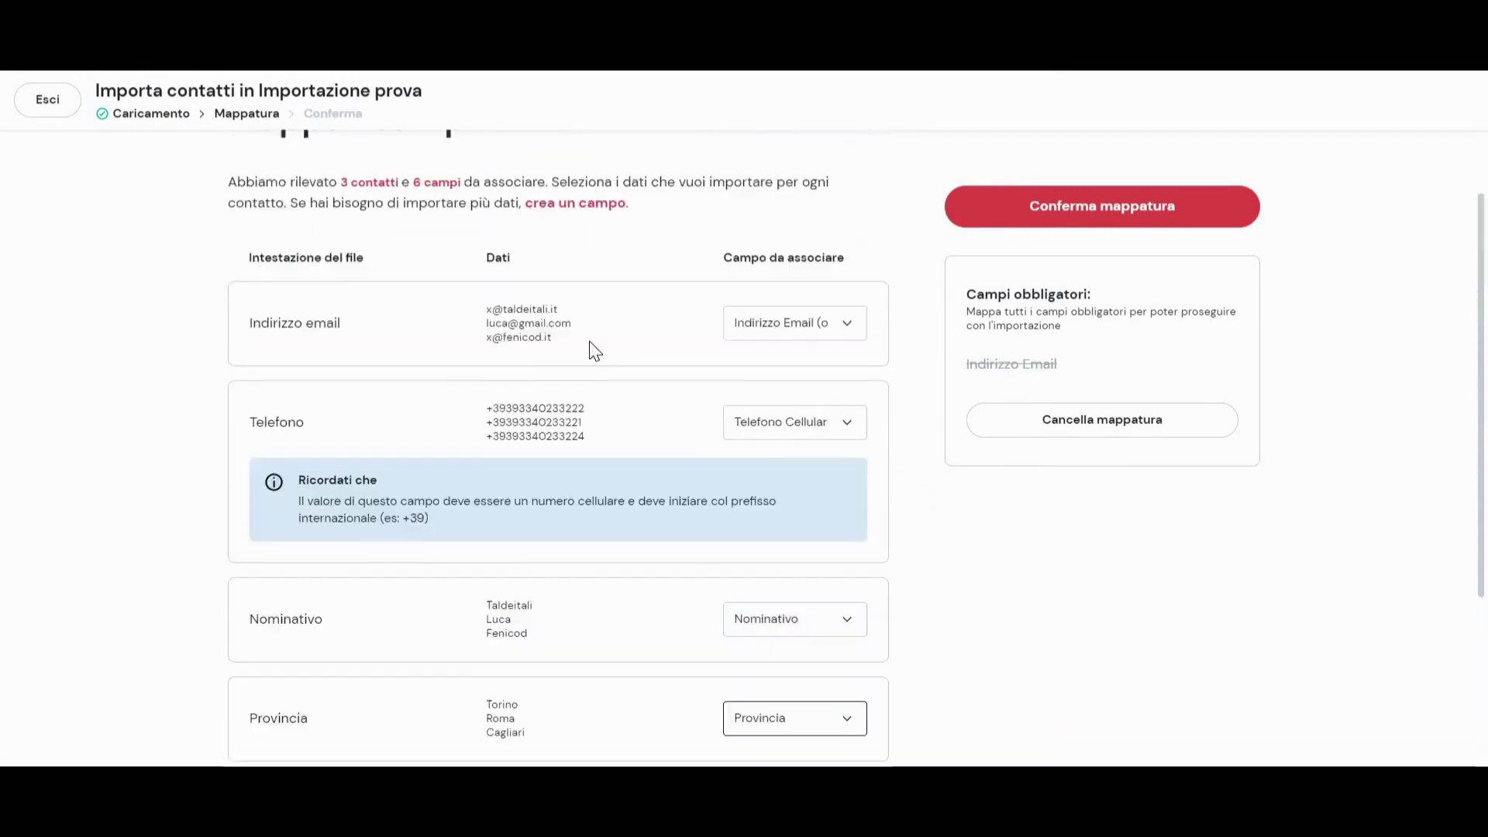
{"action": "left_click", "coordinate": [583, 297]}
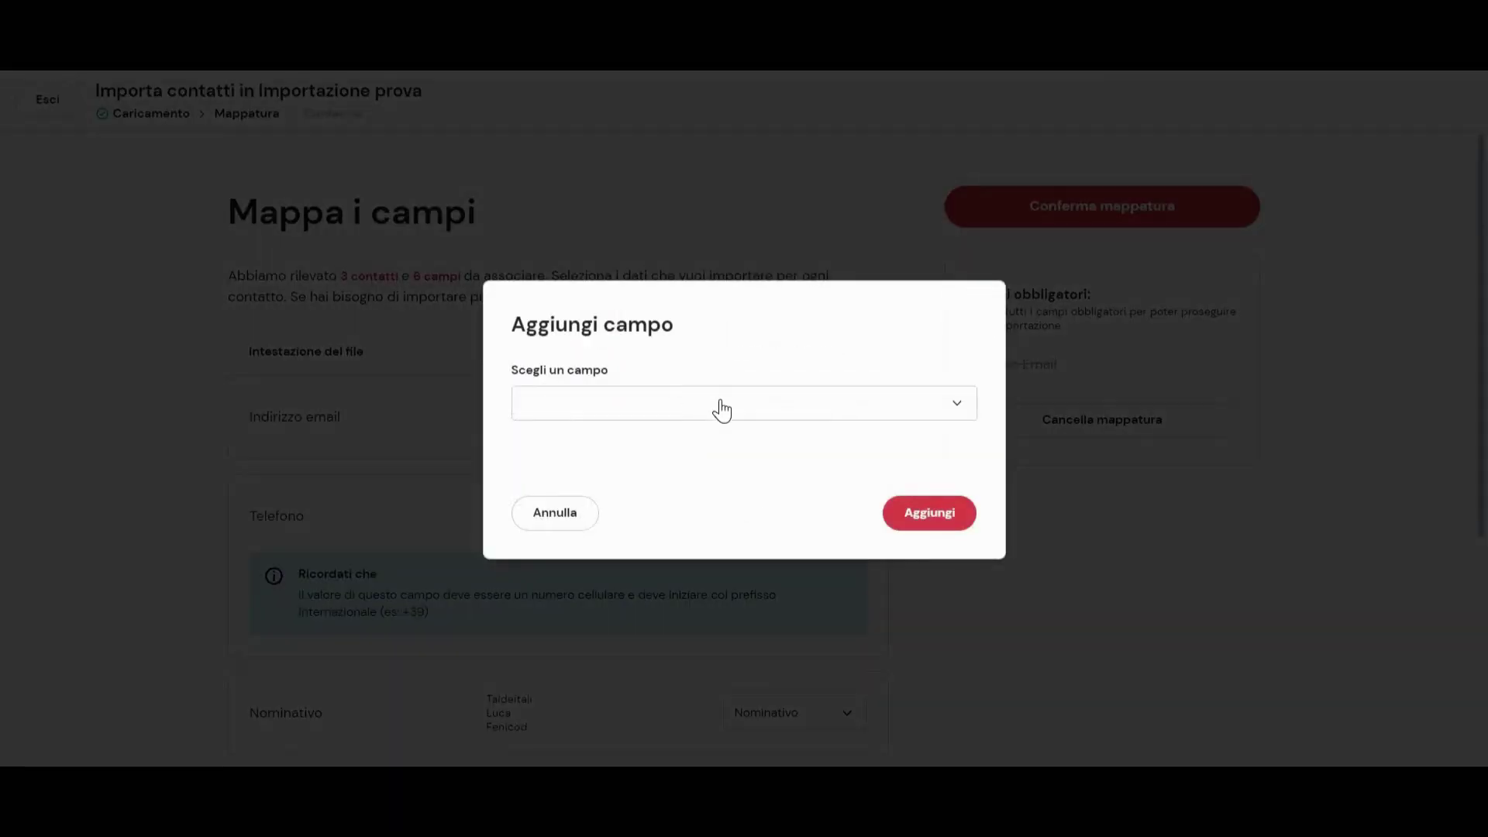
{"action": "left_click", "coordinate": [720, 405]}
{"action": "scroll", "coordinate": [666, 473], "scroll_direction": "down", "scroll_amount": 1}
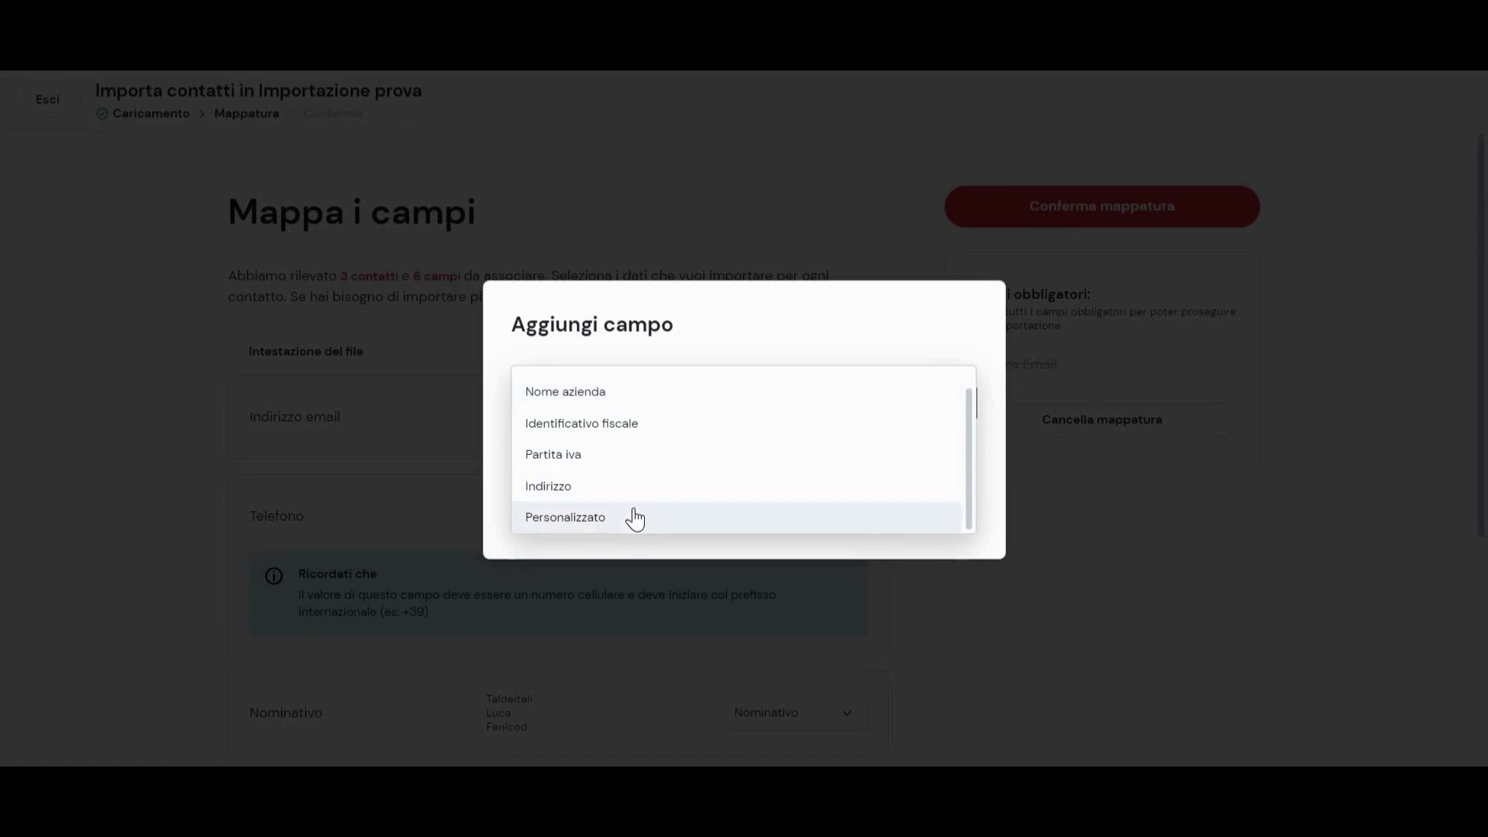
{"action": "left_click", "coordinate": [631, 514]}
{"action": "left_click", "coordinate": [610, 382]}
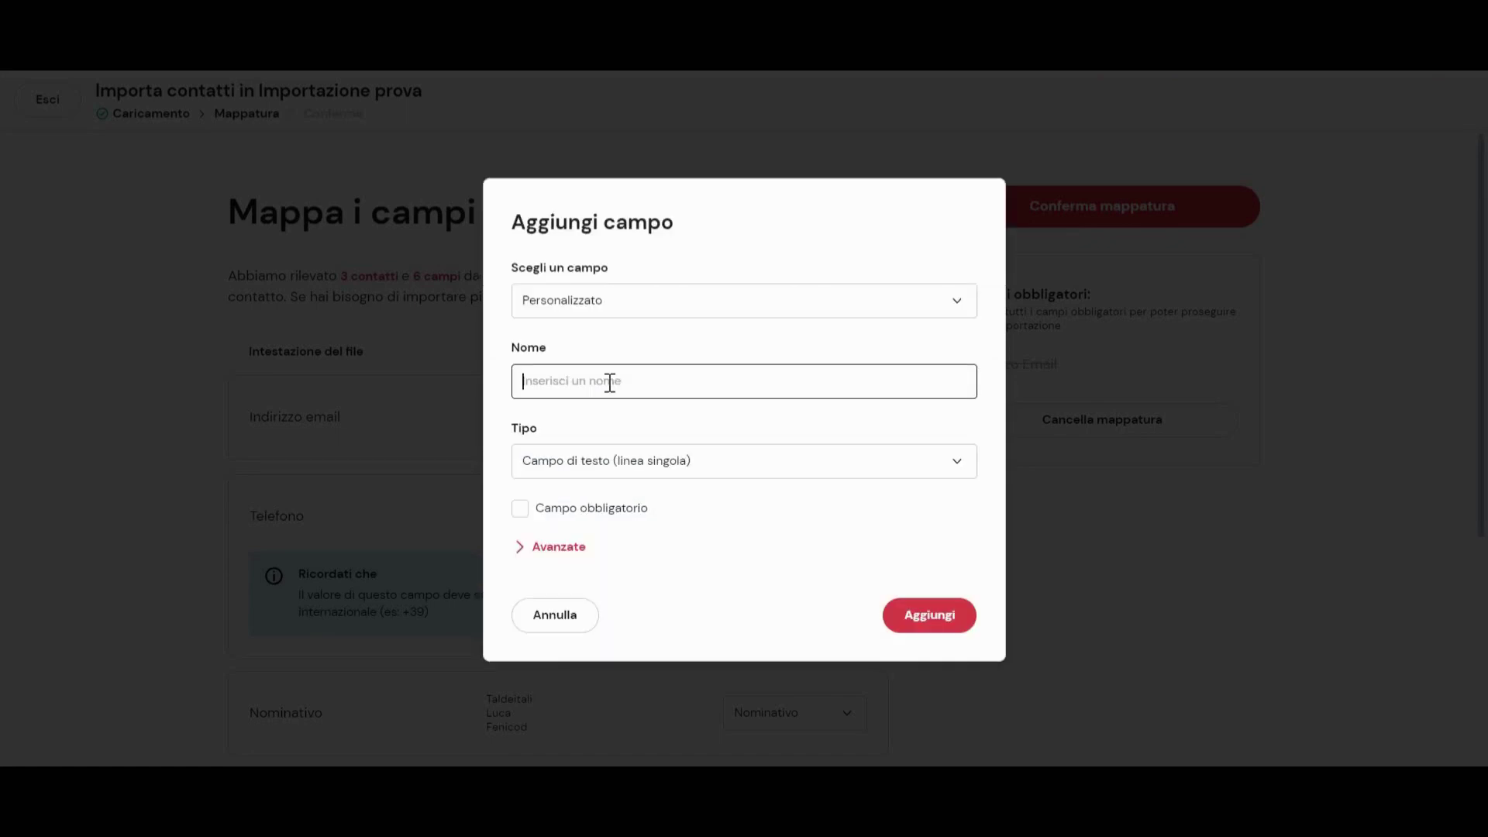
{"action": "type", "text": "Tipologia cliente"}
{"action": "left_click", "coordinate": [934, 620]}
Map the file's Tipologia cliente column to the Tipologia cliente field
{"action": "scroll", "coordinate": [876, 597], "scroll_direction": "down", "scroll_amount": 5}
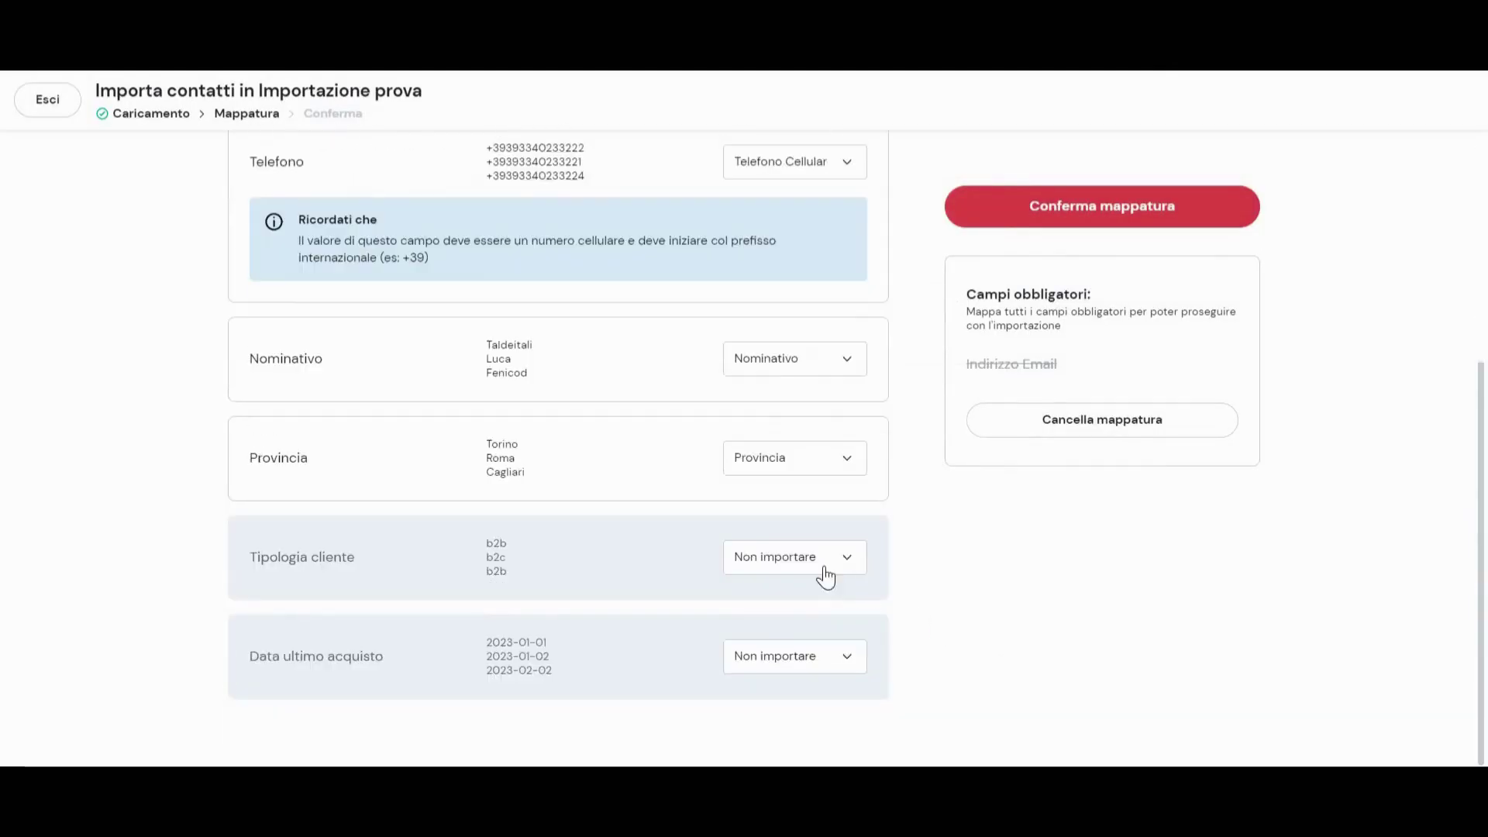
{"action": "left_click", "coordinate": [818, 565]}
{"action": "scroll", "coordinate": [801, 728], "scroll_direction": "down", "scroll_amount": 1}
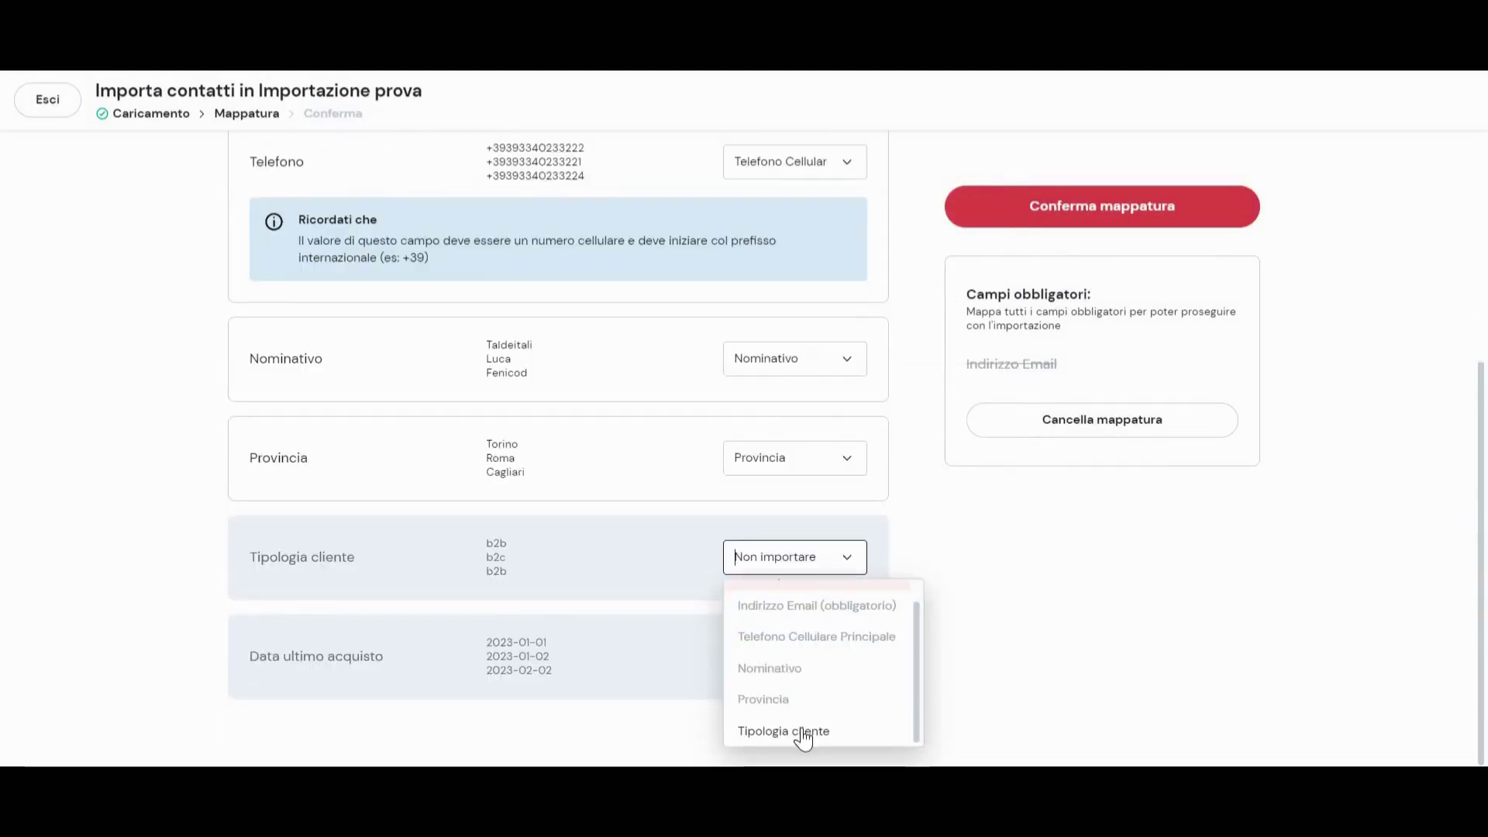
{"action": "left_click", "coordinate": [802, 728]}
Start adding another custom (Personalizzato) field from the mapping page and name it Data ultima acquisto
{"action": "scroll", "coordinate": [569, 672], "scroll_direction": "up", "scroll_amount": 5}
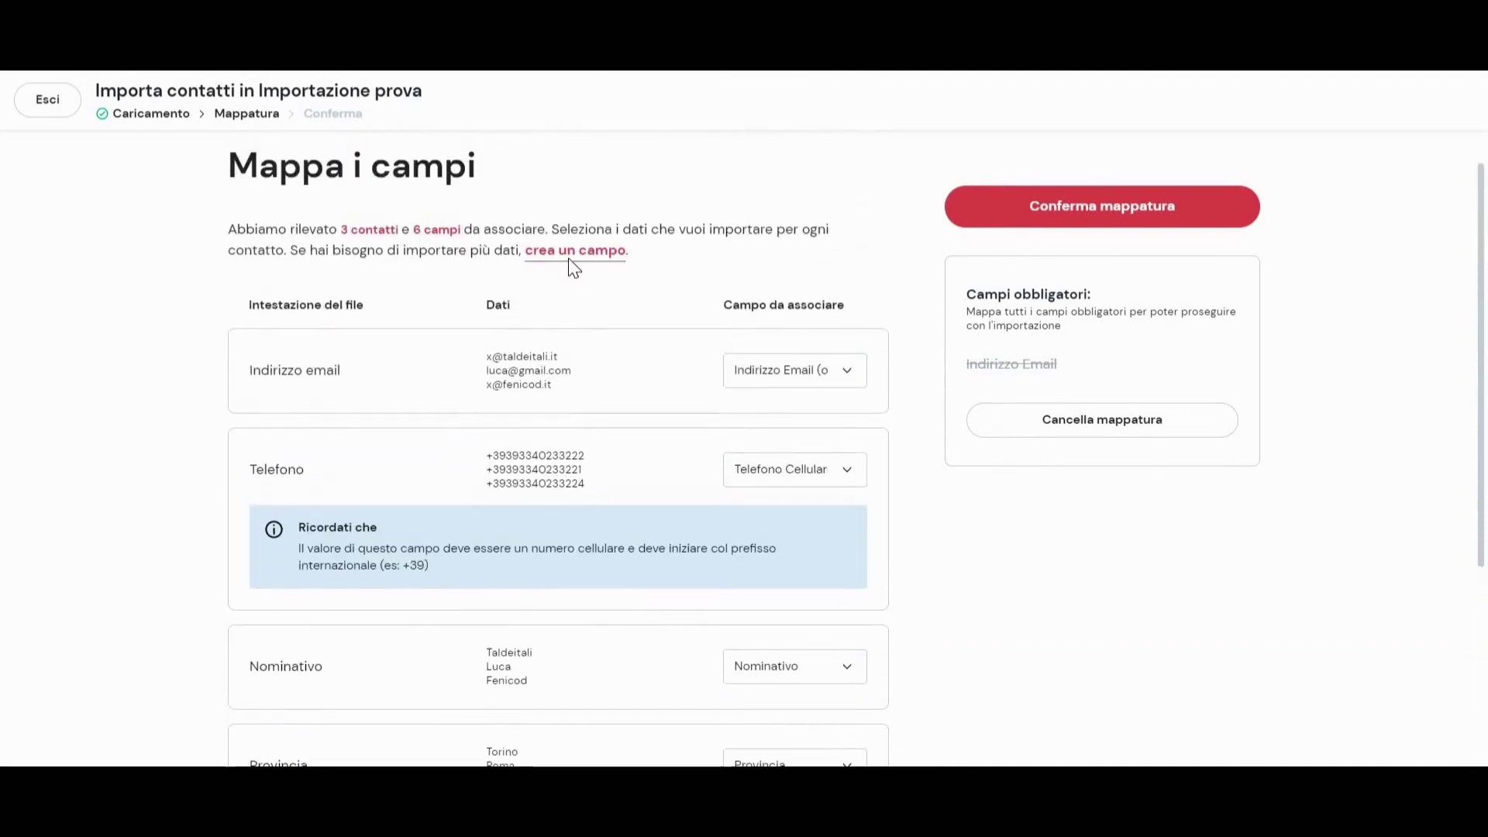
{"action": "left_click", "coordinate": [569, 258]}
{"action": "left_click", "coordinate": [628, 413]}
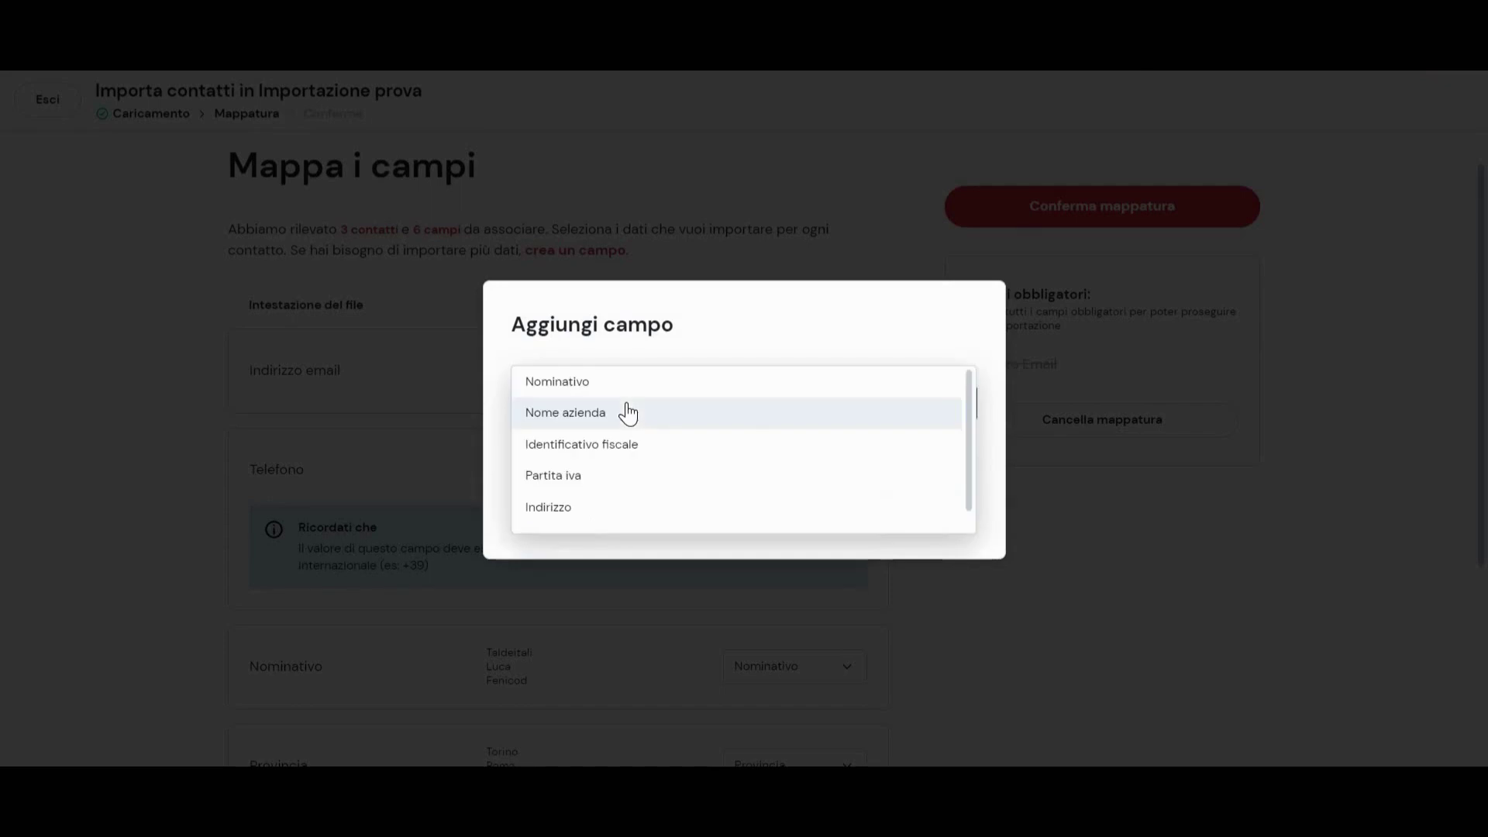
{"action": "scroll", "coordinate": [620, 465], "scroll_direction": "down", "scroll_amount": 1}
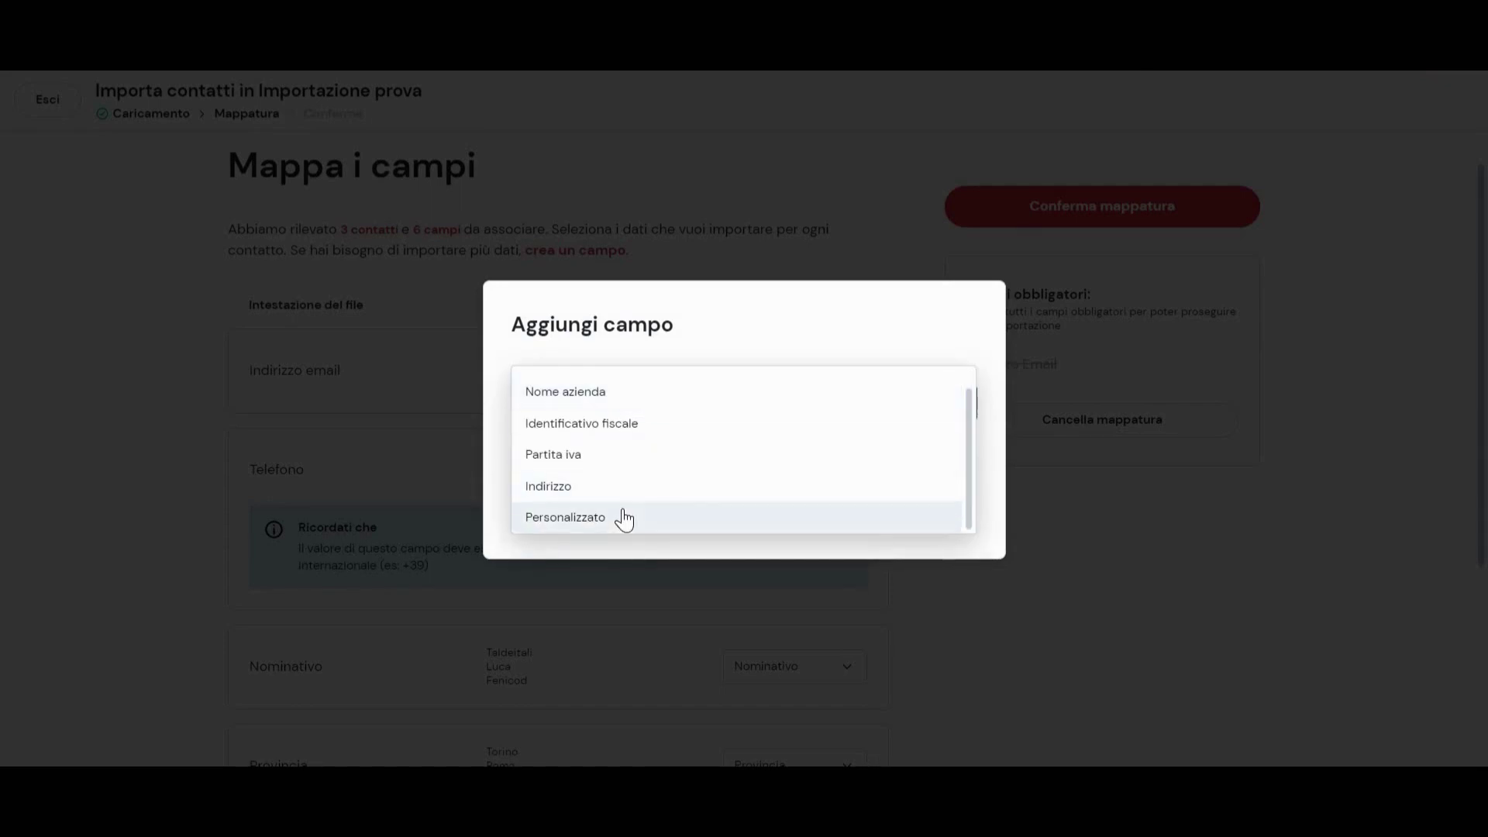
{"action": "left_click", "coordinate": [624, 517]}
{"action": "left_click", "coordinate": [578, 387]}
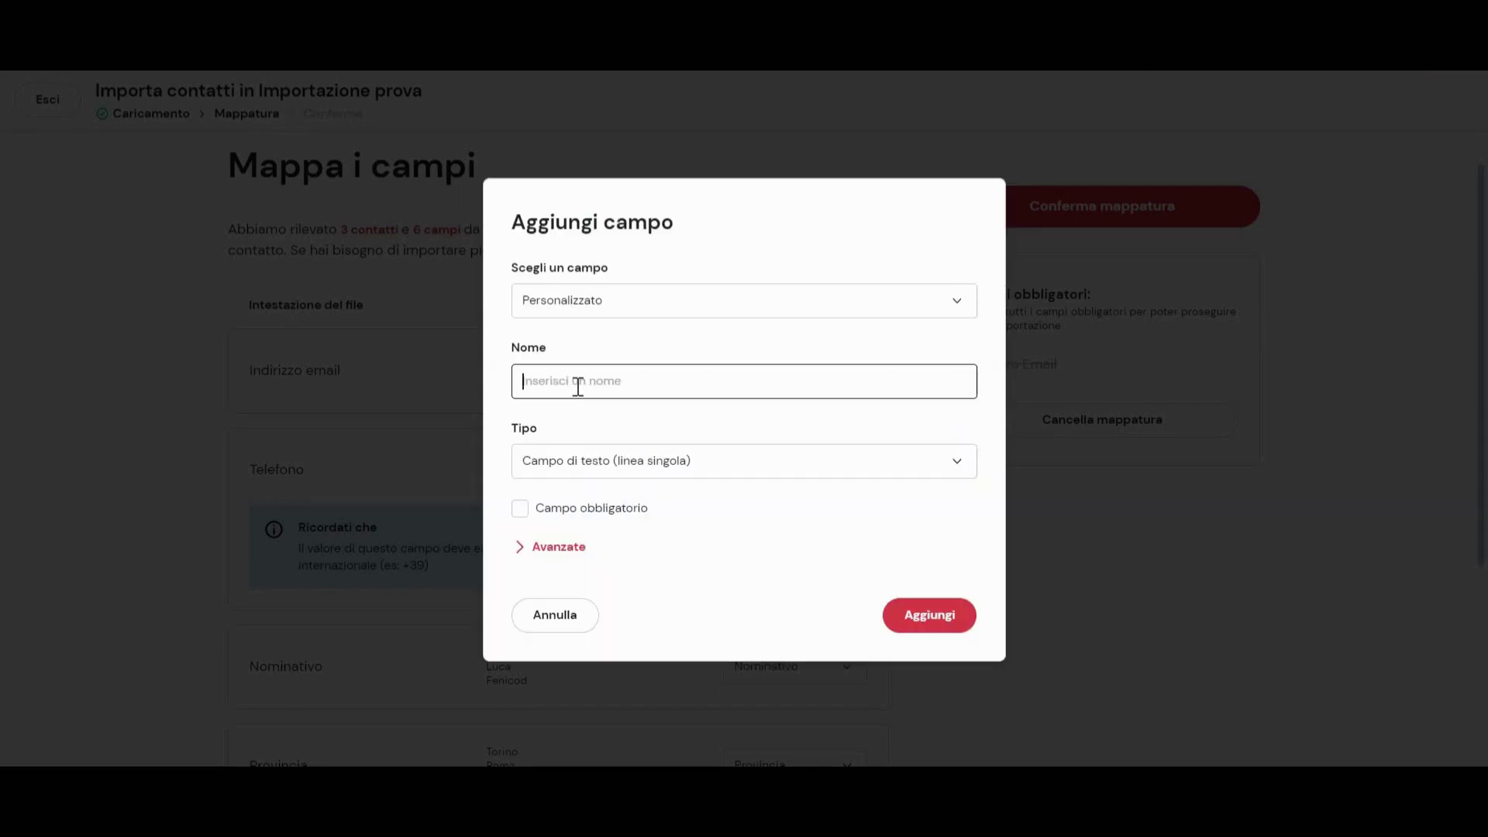
{"action": "type", "text": "Data ultima acquisto"}
Set the new field's type to Campo data (formato YYYY-MM-DD) and add the field to the list
{"action": "left_click", "coordinate": [613, 468]}
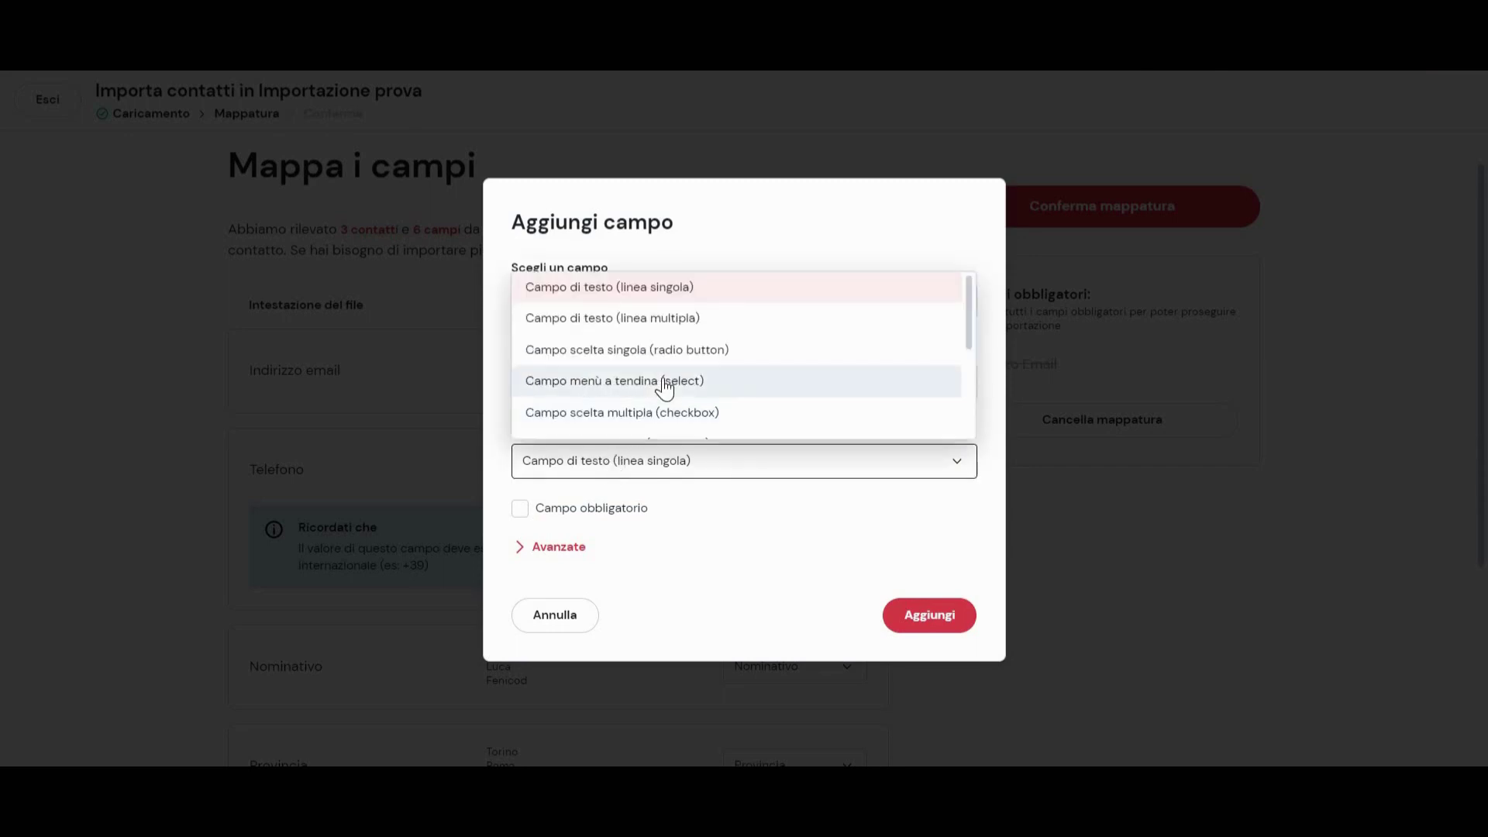
{"action": "scroll", "coordinate": [665, 387], "scroll_direction": "down", "scroll_amount": 3}
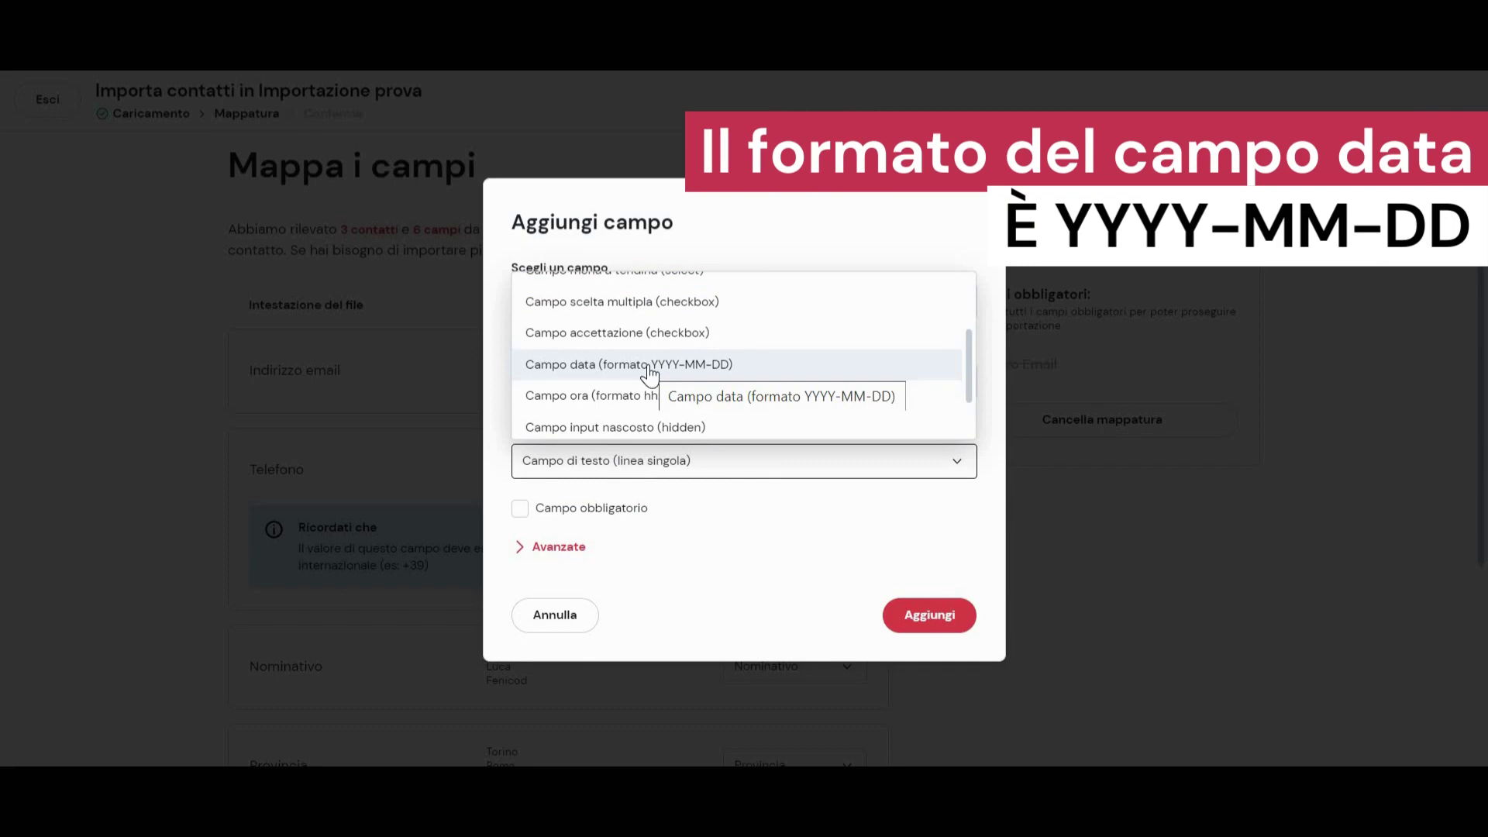
{"action": "left_click", "coordinate": [650, 366]}
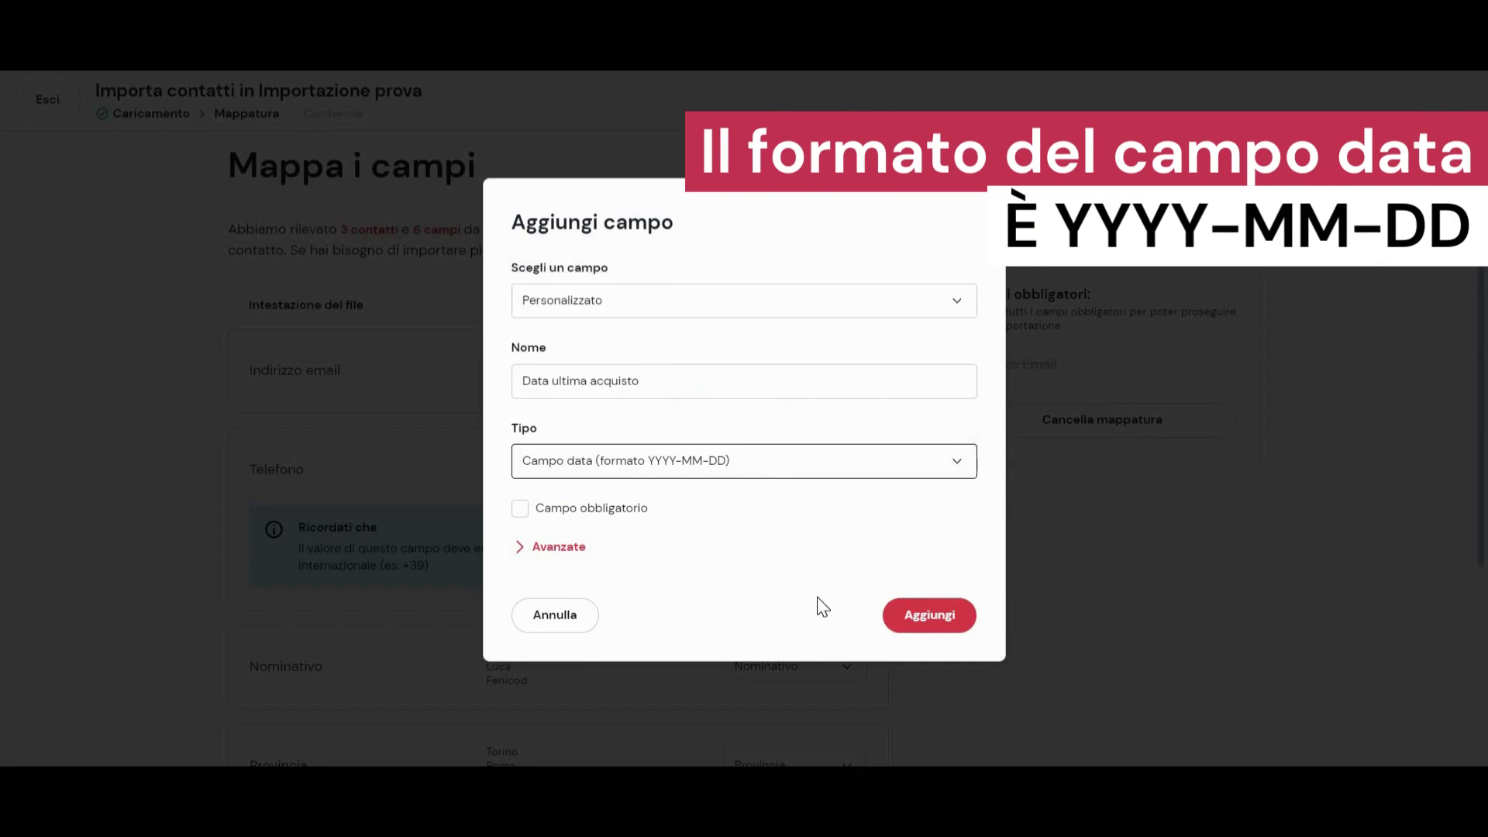
{"action": "left_click", "coordinate": [795, 467]}
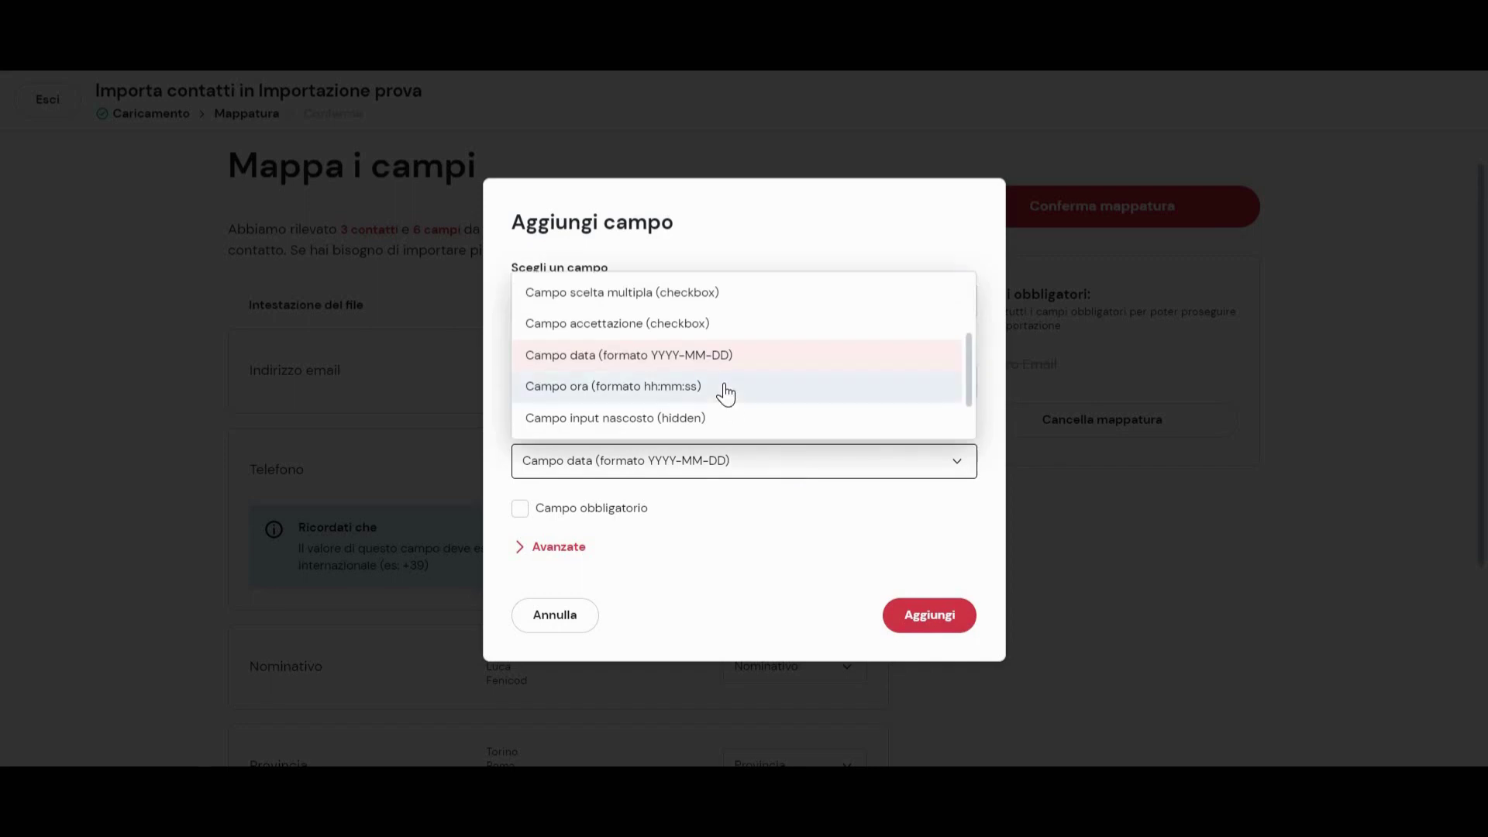
{"action": "scroll", "coordinate": [723, 392], "scroll_direction": "up", "scroll_amount": 1}
{"action": "scroll", "coordinate": [725, 394], "scroll_direction": "down", "scroll_amount": 2}
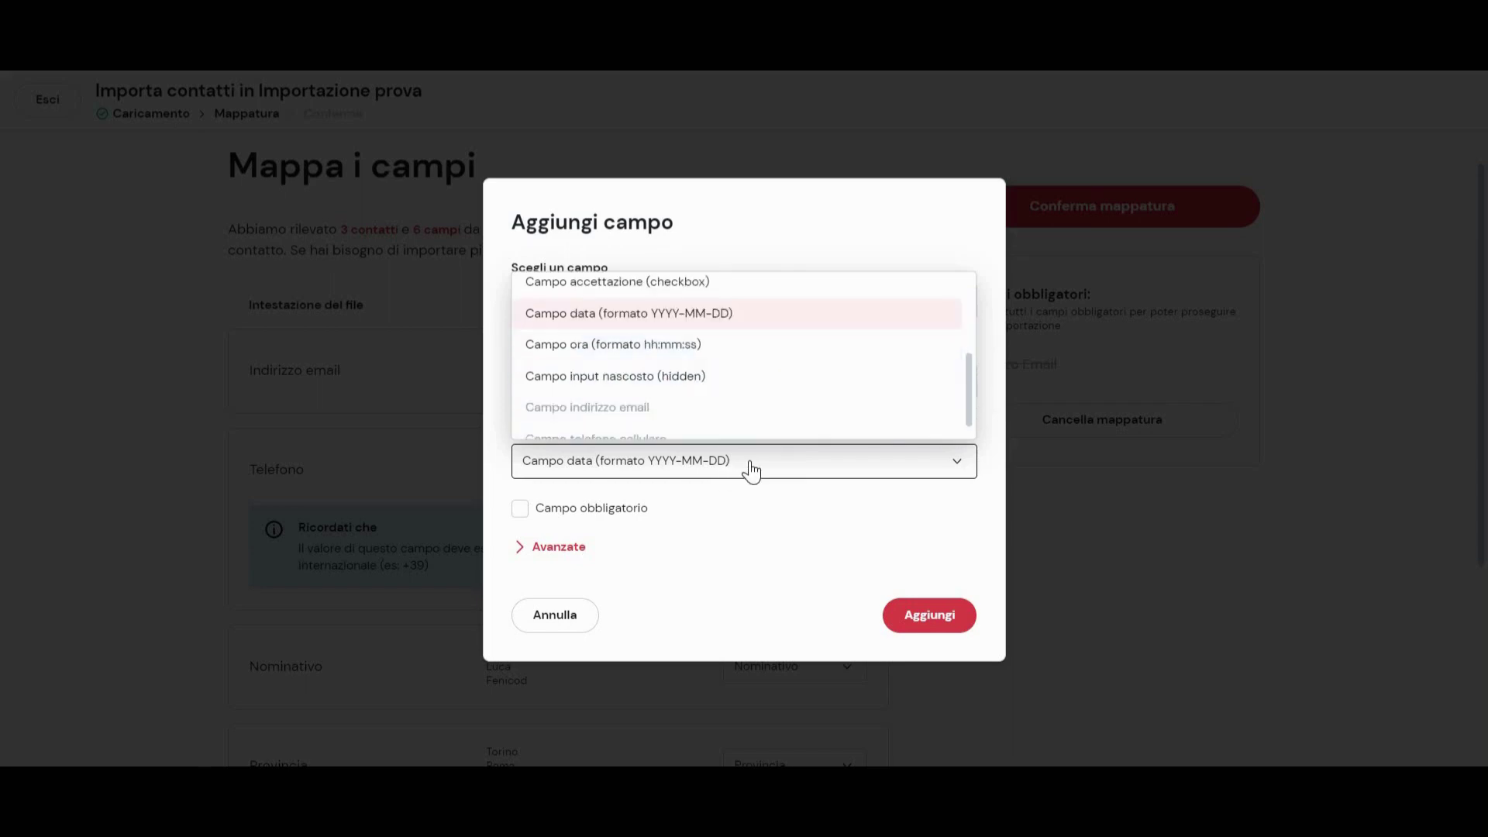
{"action": "scroll", "coordinate": [750, 470], "scroll_direction": "up", "scroll_amount": 1}
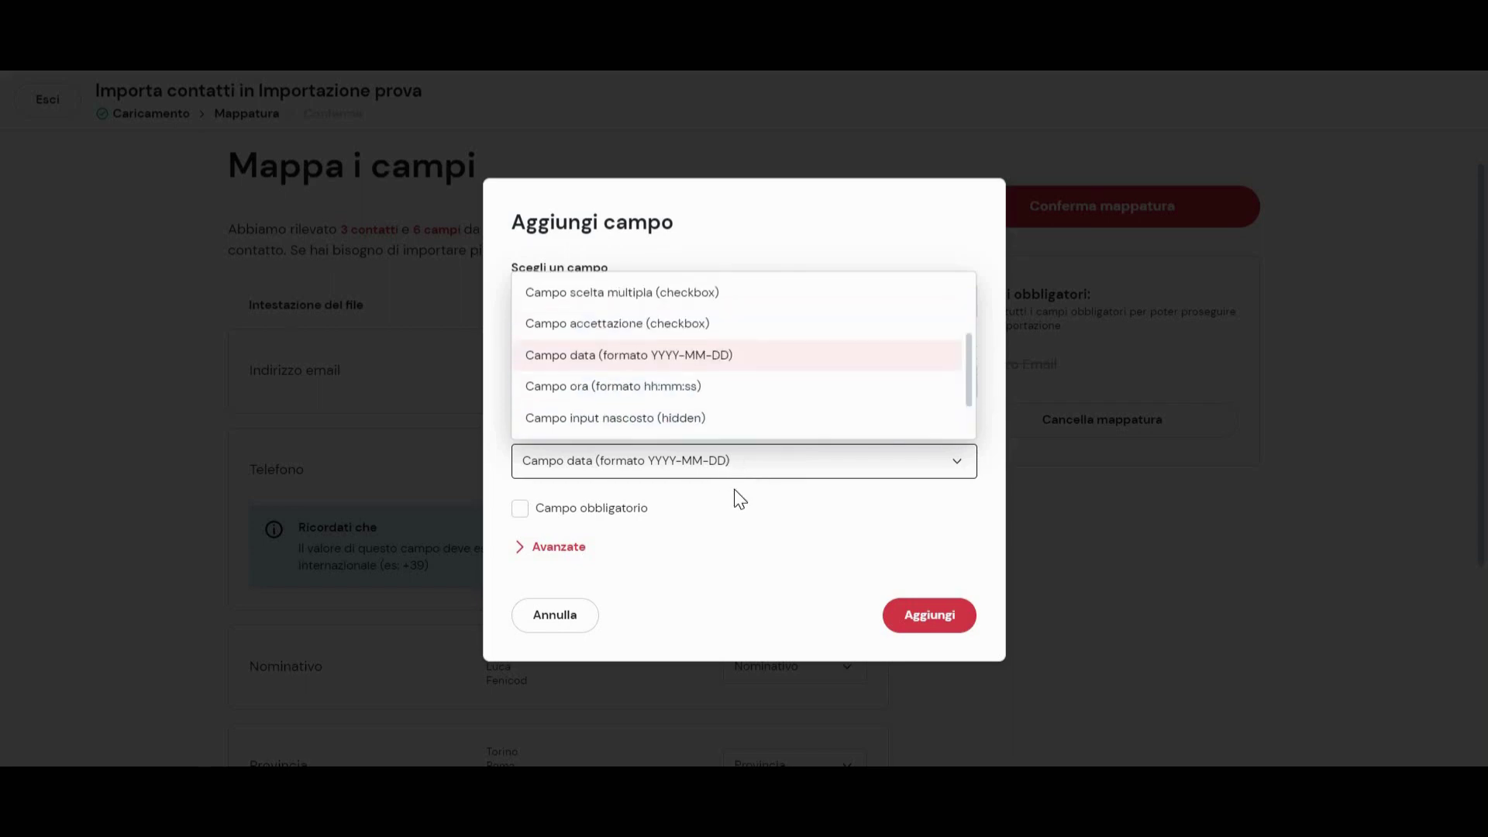
{"action": "left_click", "coordinate": [734, 491]}
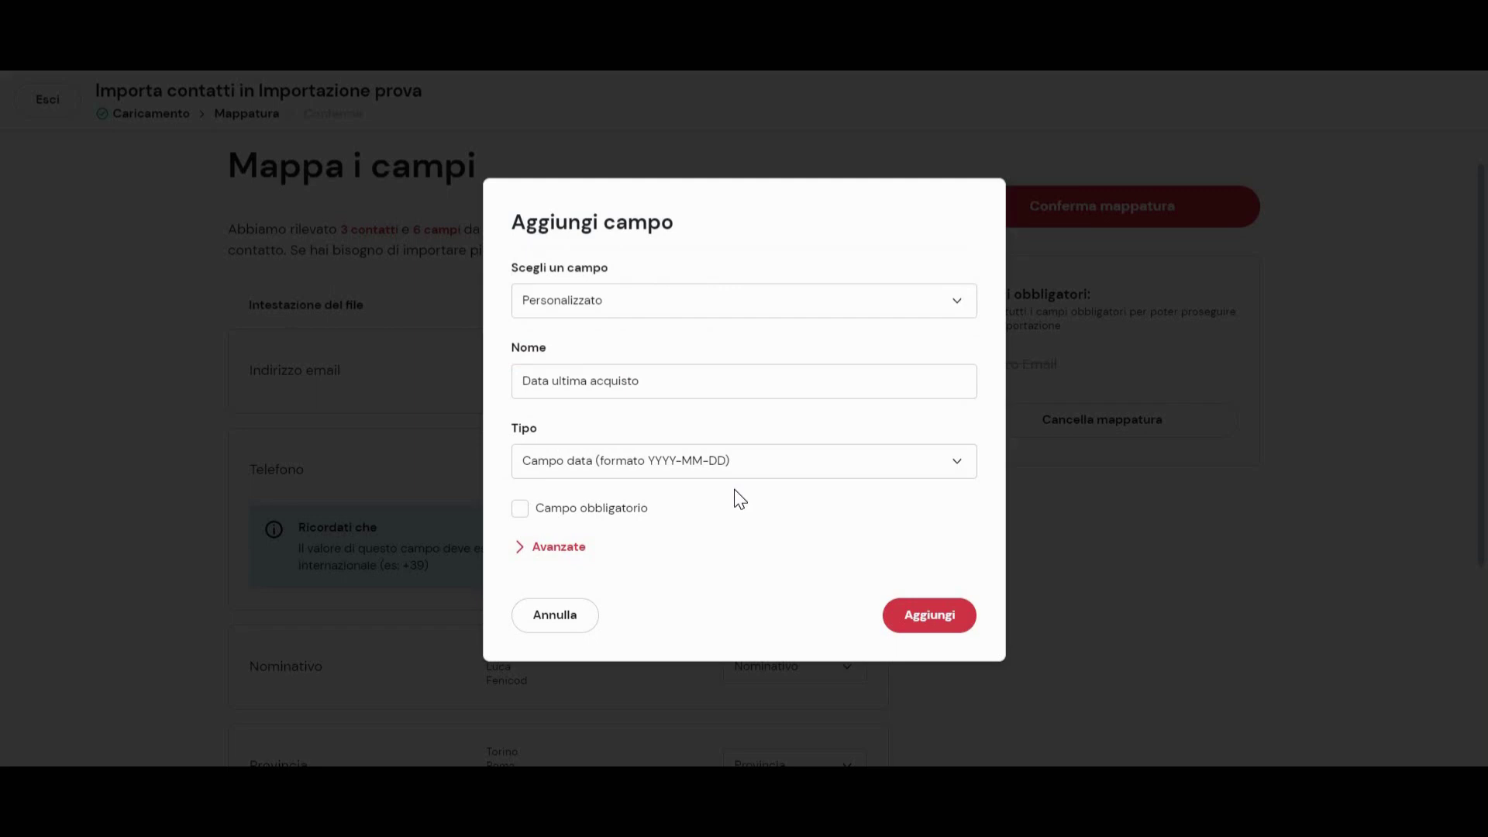
{"action": "left_click", "coordinate": [934, 625]}
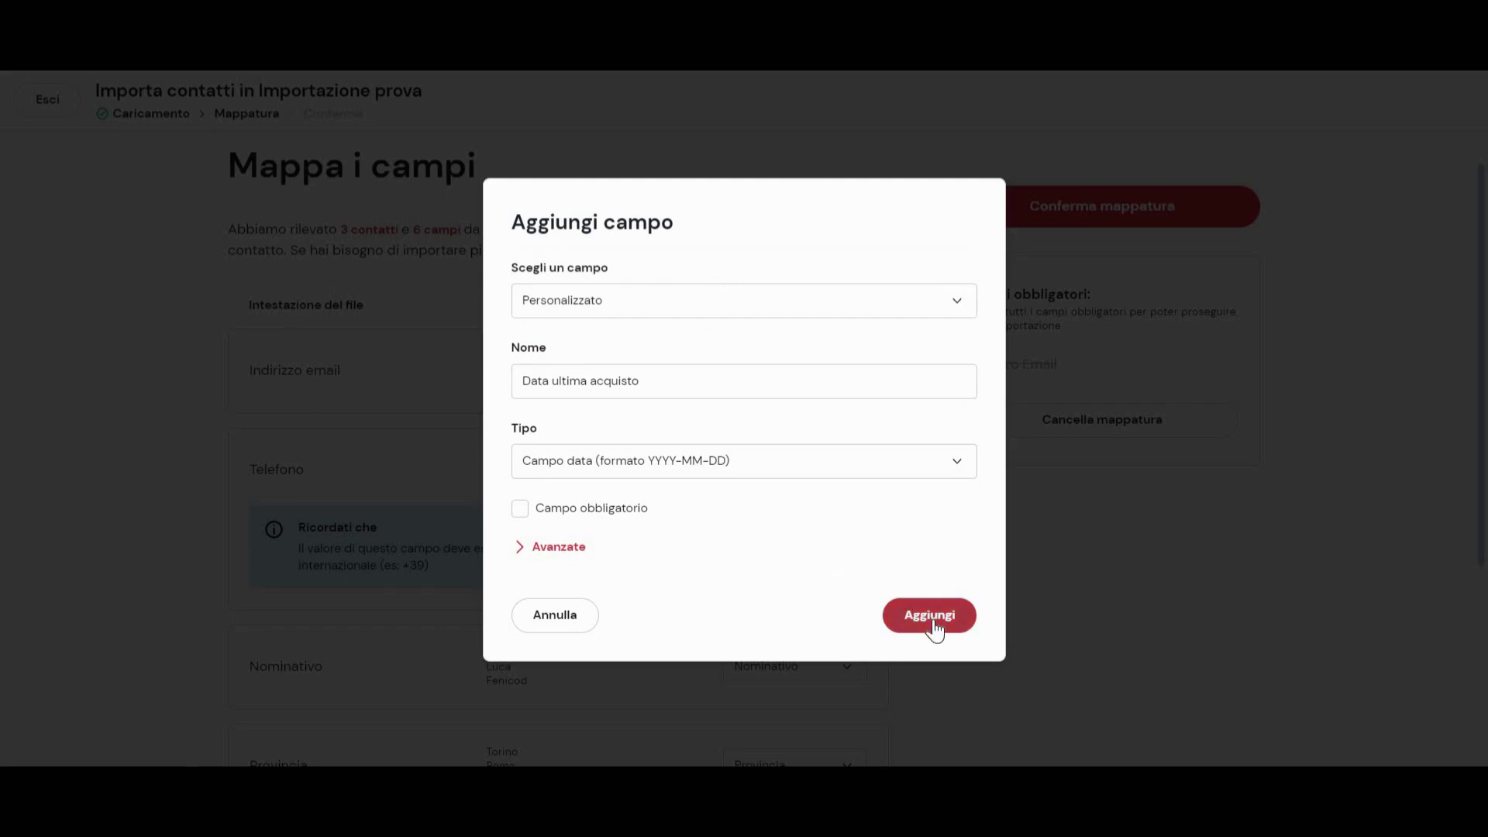
Map the file's Data ultimo acquisto column to the Data ultima acquisto field
{"action": "scroll", "coordinate": [812, 622], "scroll_direction": "down", "scroll_amount": 2}
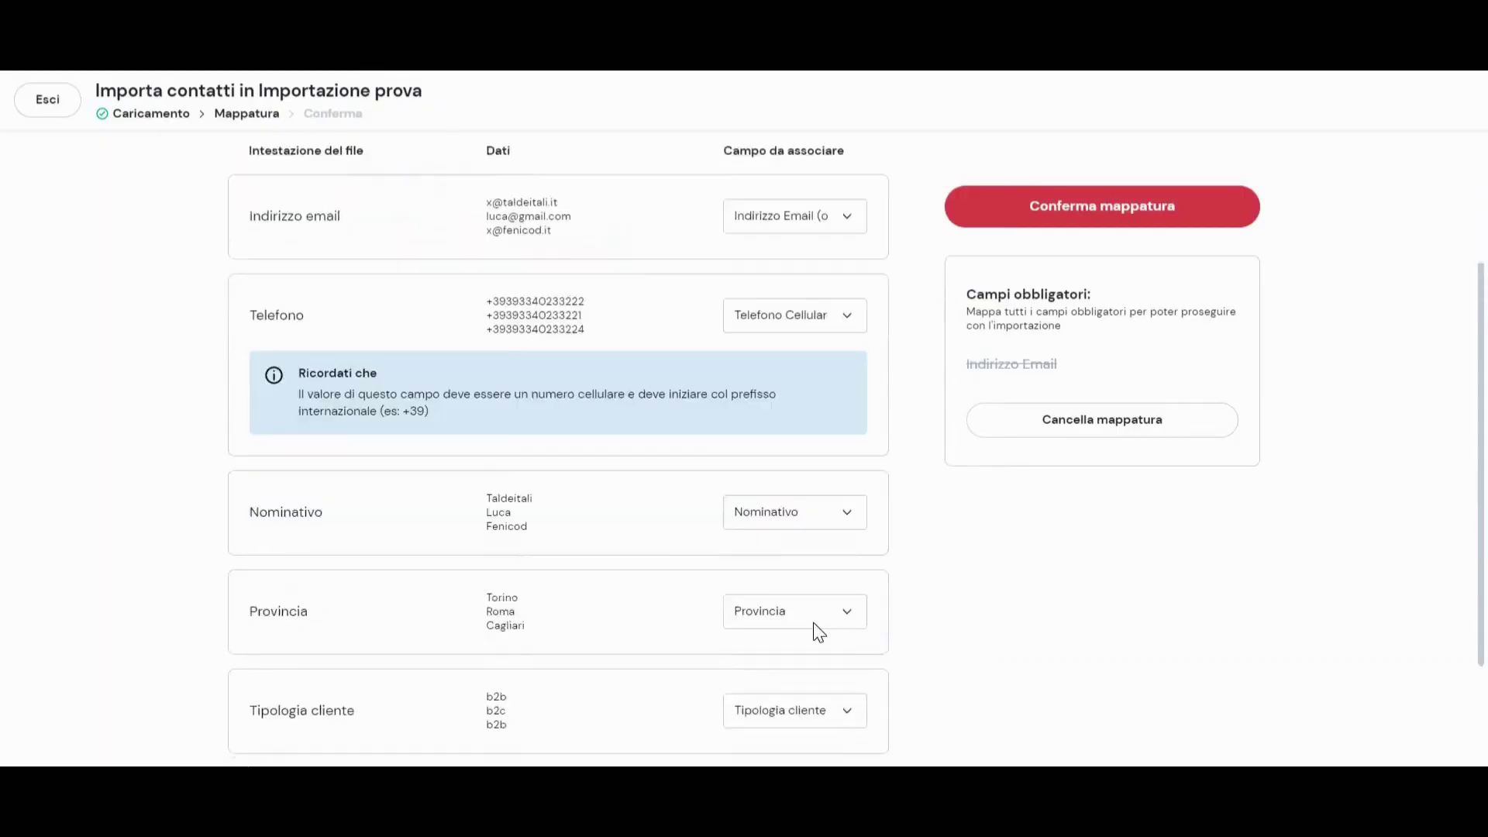
{"action": "scroll", "coordinate": [814, 624], "scroll_direction": "down", "scroll_amount": 2}
{"action": "left_click", "coordinate": [797, 665]}
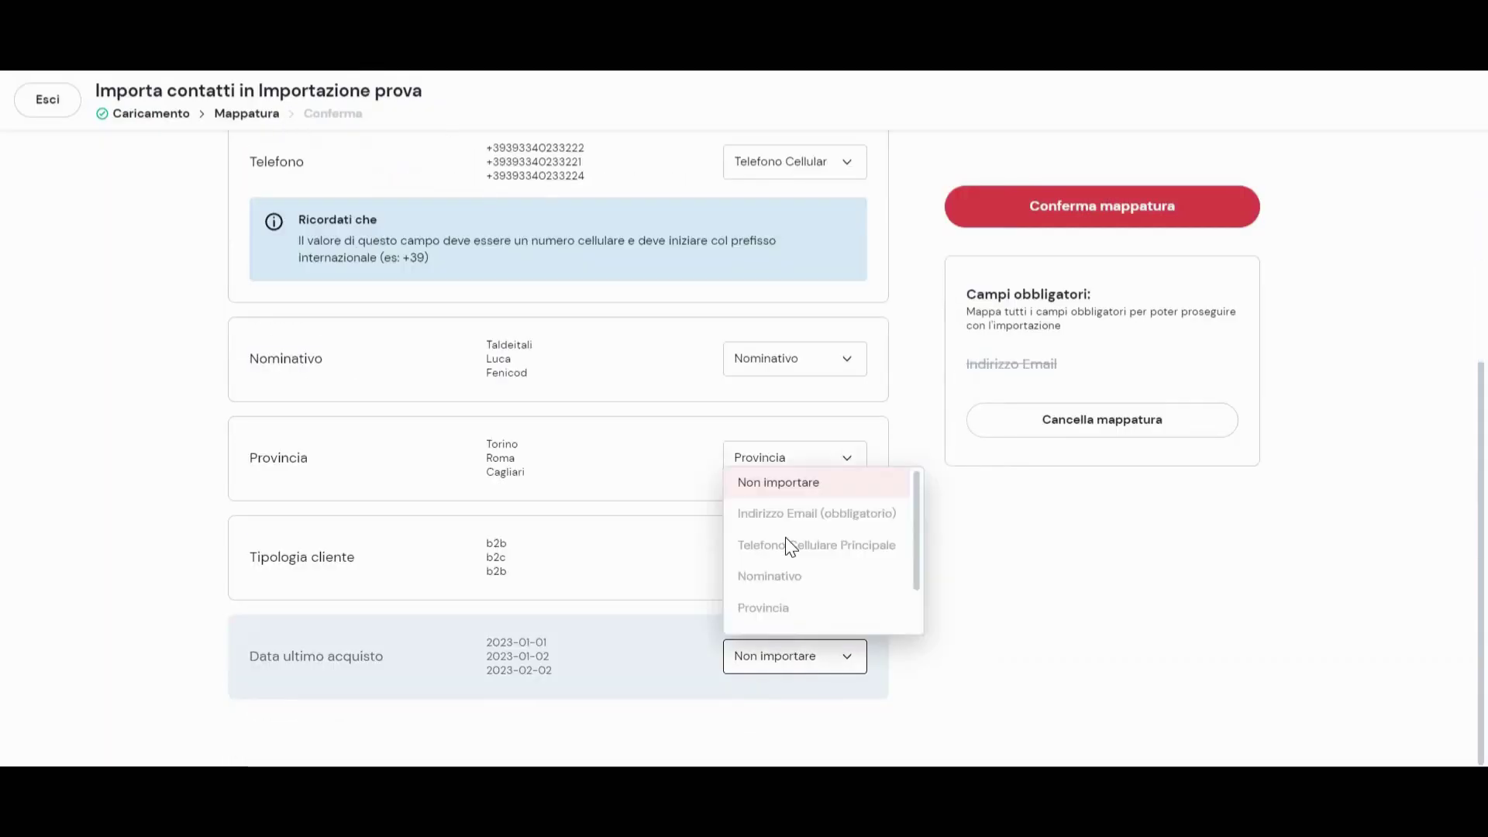
{"action": "scroll", "coordinate": [788, 613], "scroll_direction": "down", "scroll_amount": 2}
{"action": "left_click", "coordinate": [790, 617]}
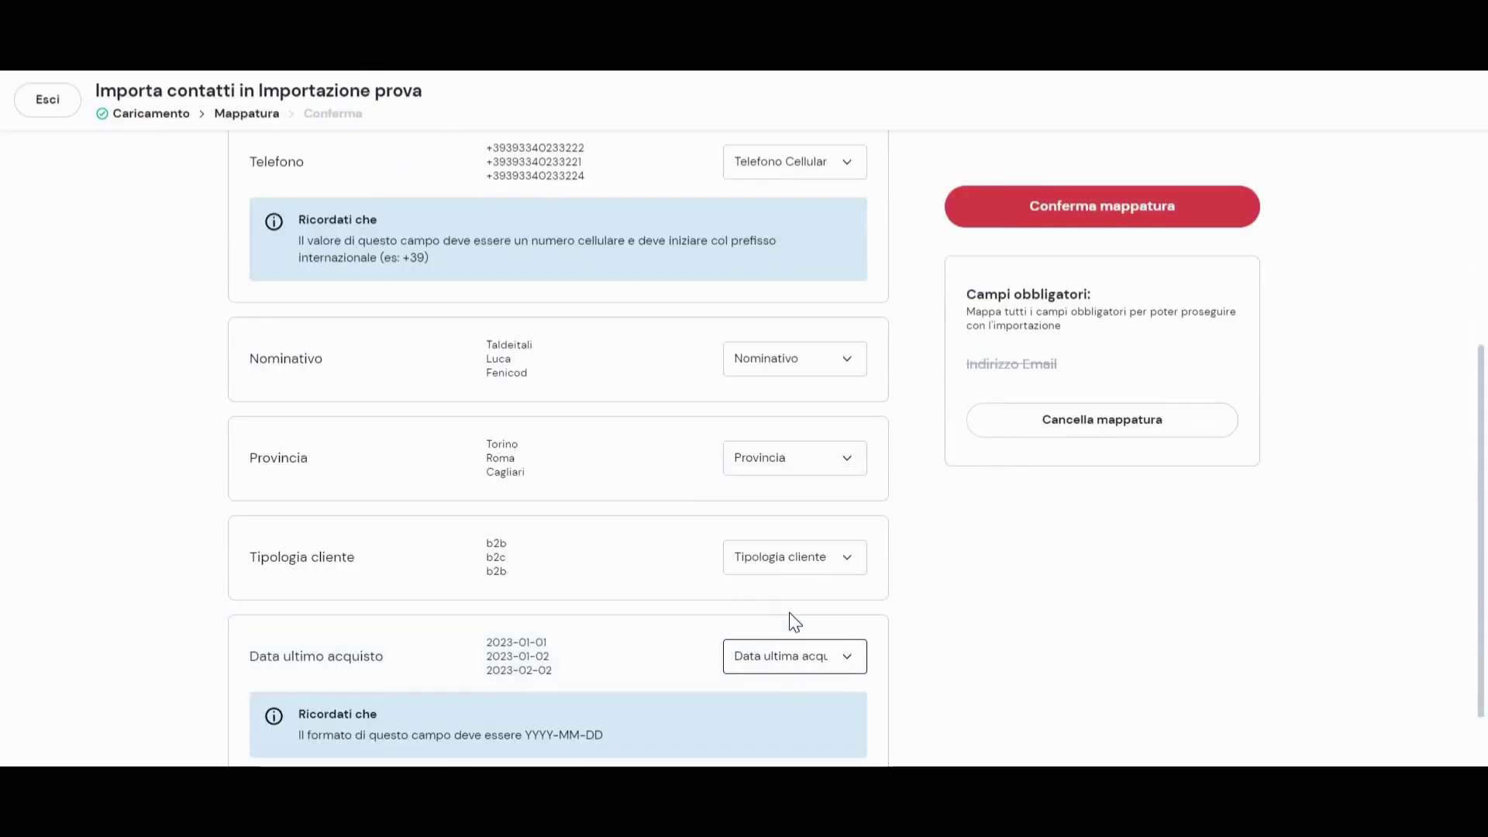
Review the associated fields for all the file's columns and confirm the mapping
{"action": "scroll", "coordinate": [787, 620], "scroll_direction": "down", "scroll_amount": 1}
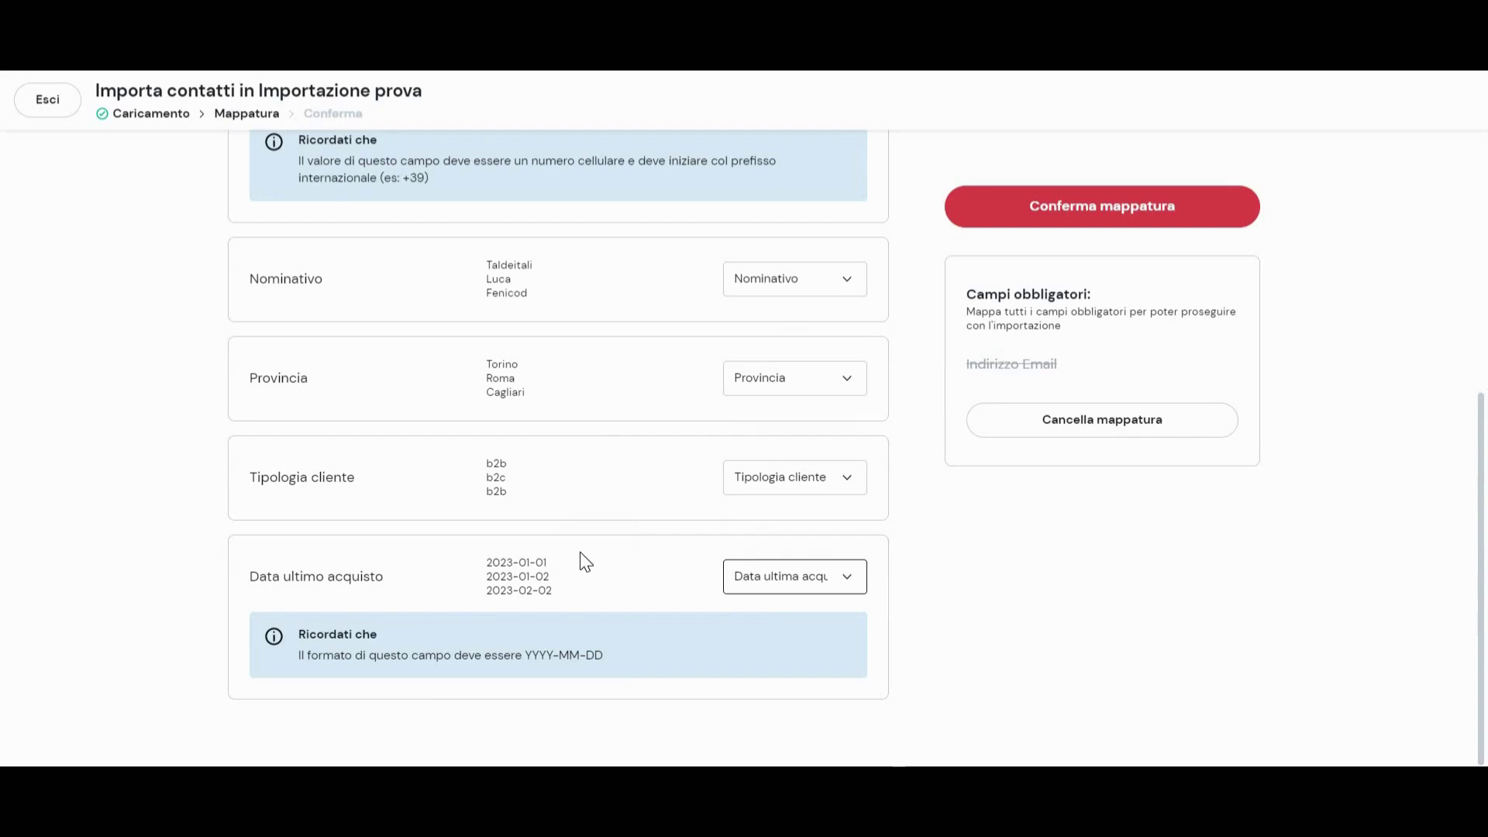
{"action": "scroll", "coordinate": [581, 554], "scroll_direction": "up", "scroll_amount": 3}
{"action": "scroll", "coordinate": [580, 552], "scroll_direction": "up", "scroll_amount": 1}
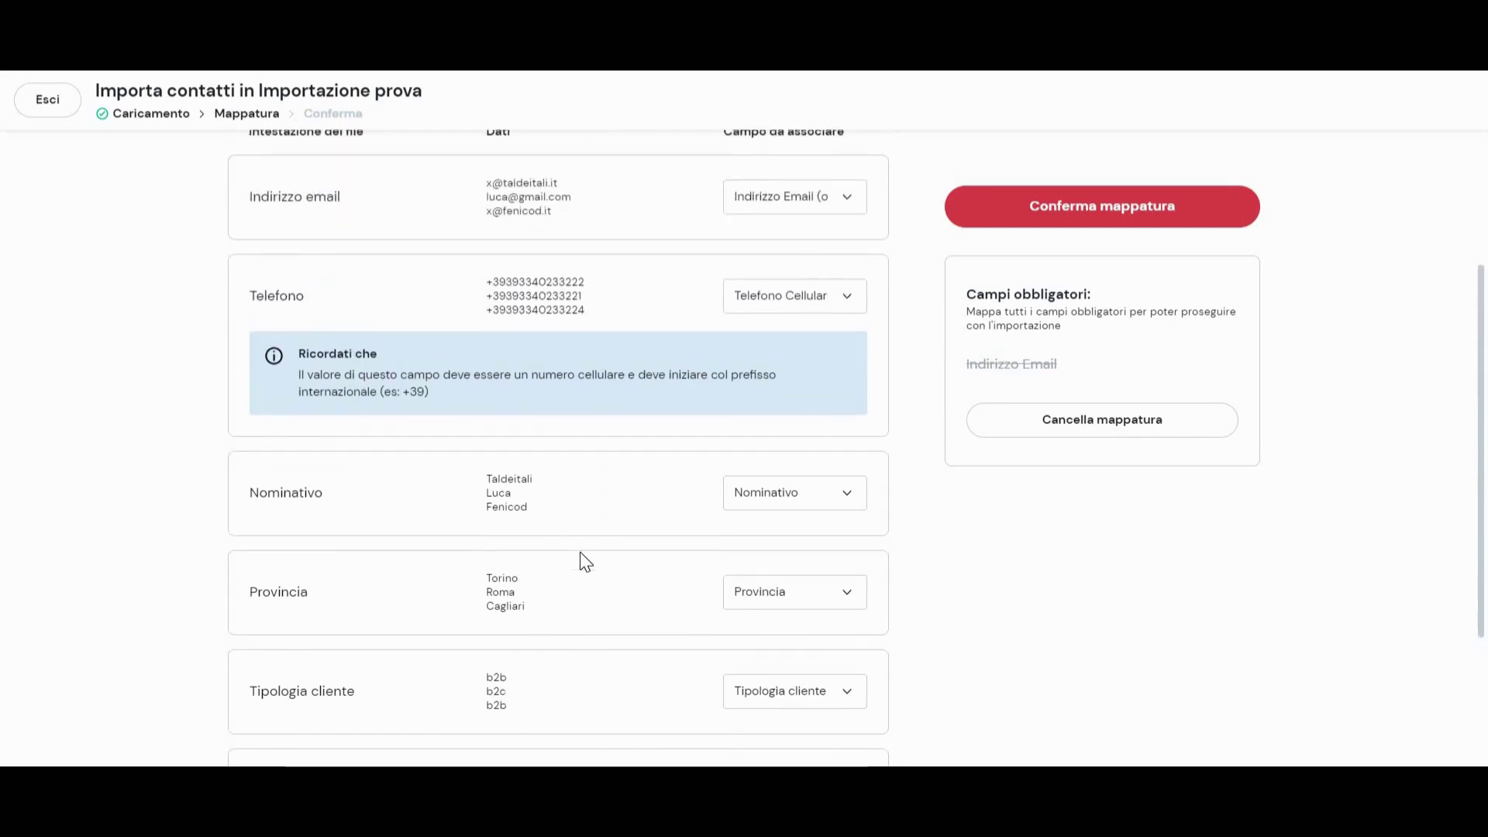
{"action": "scroll", "coordinate": [580, 552], "scroll_direction": "up", "scroll_amount": 2}
{"action": "scroll", "coordinate": [579, 552], "scroll_direction": "up", "scroll_amount": 1}
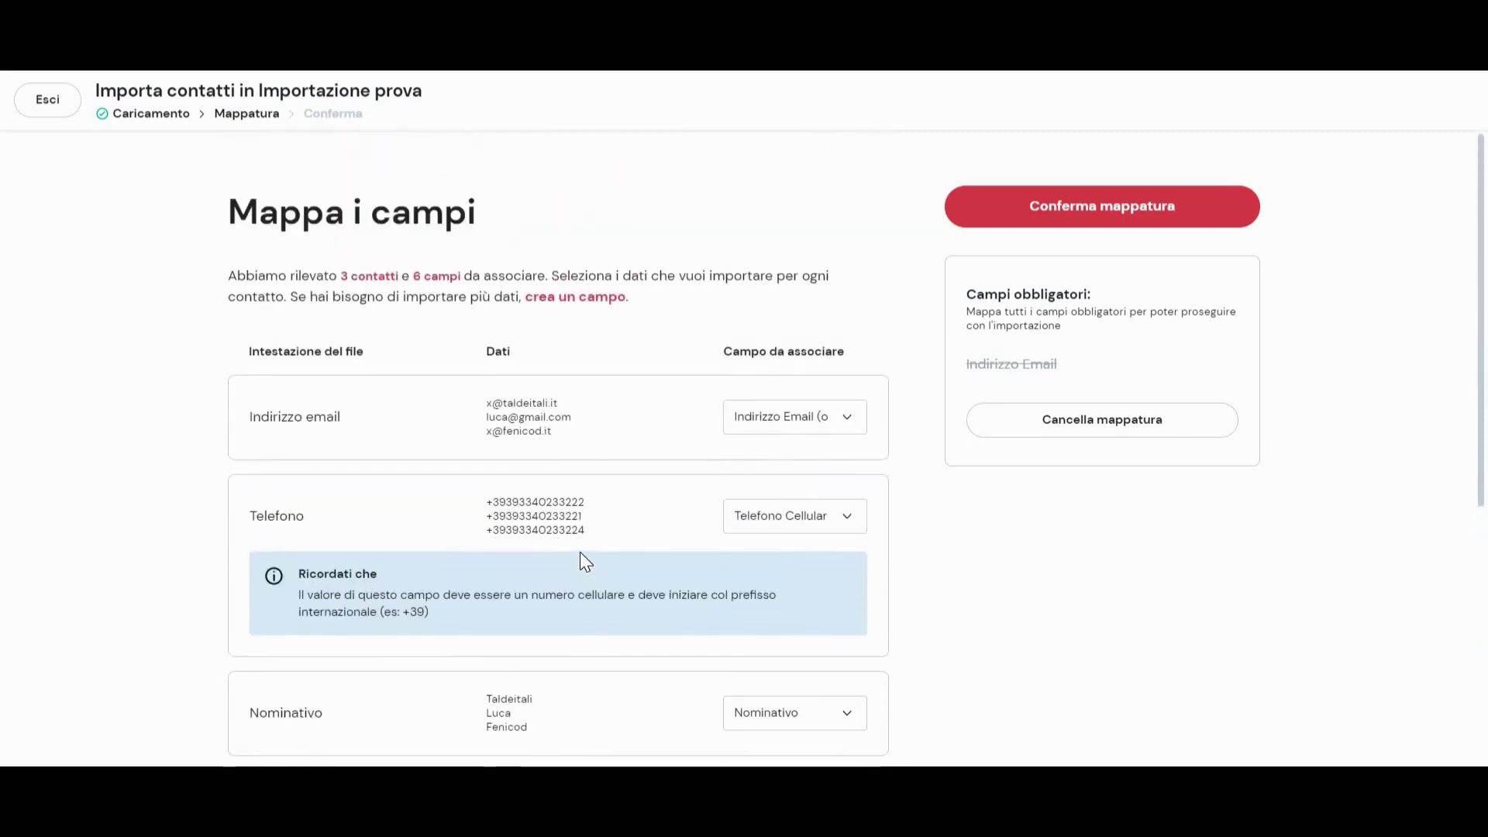
{"action": "left_click", "coordinate": [1074, 197]}
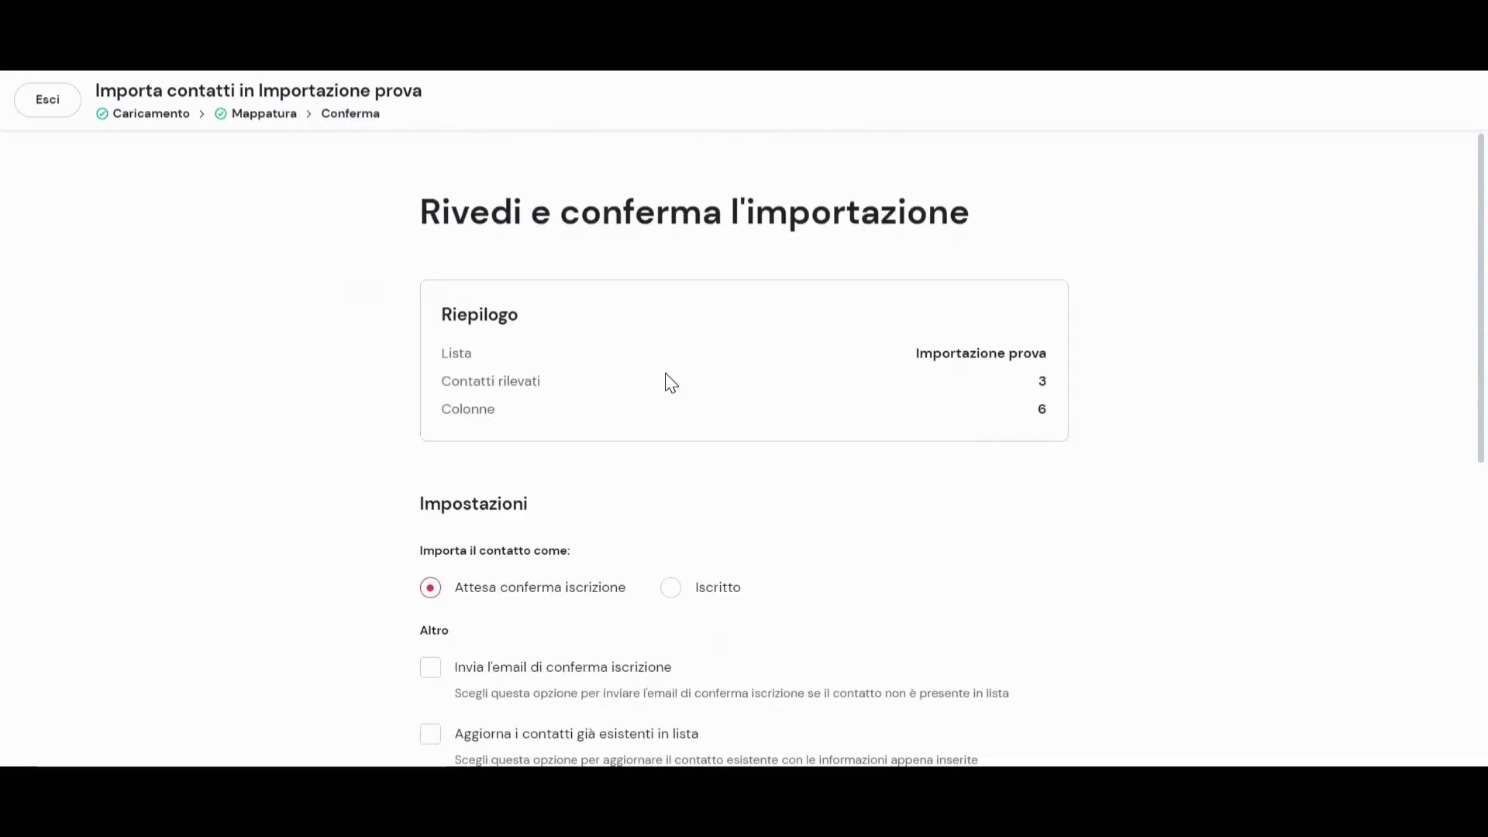
Try the Invia l'email di conferma iscrizione option in the import settings and clear it again
{"action": "scroll", "coordinate": [665, 374], "scroll_direction": "down", "scroll_amount": 4}
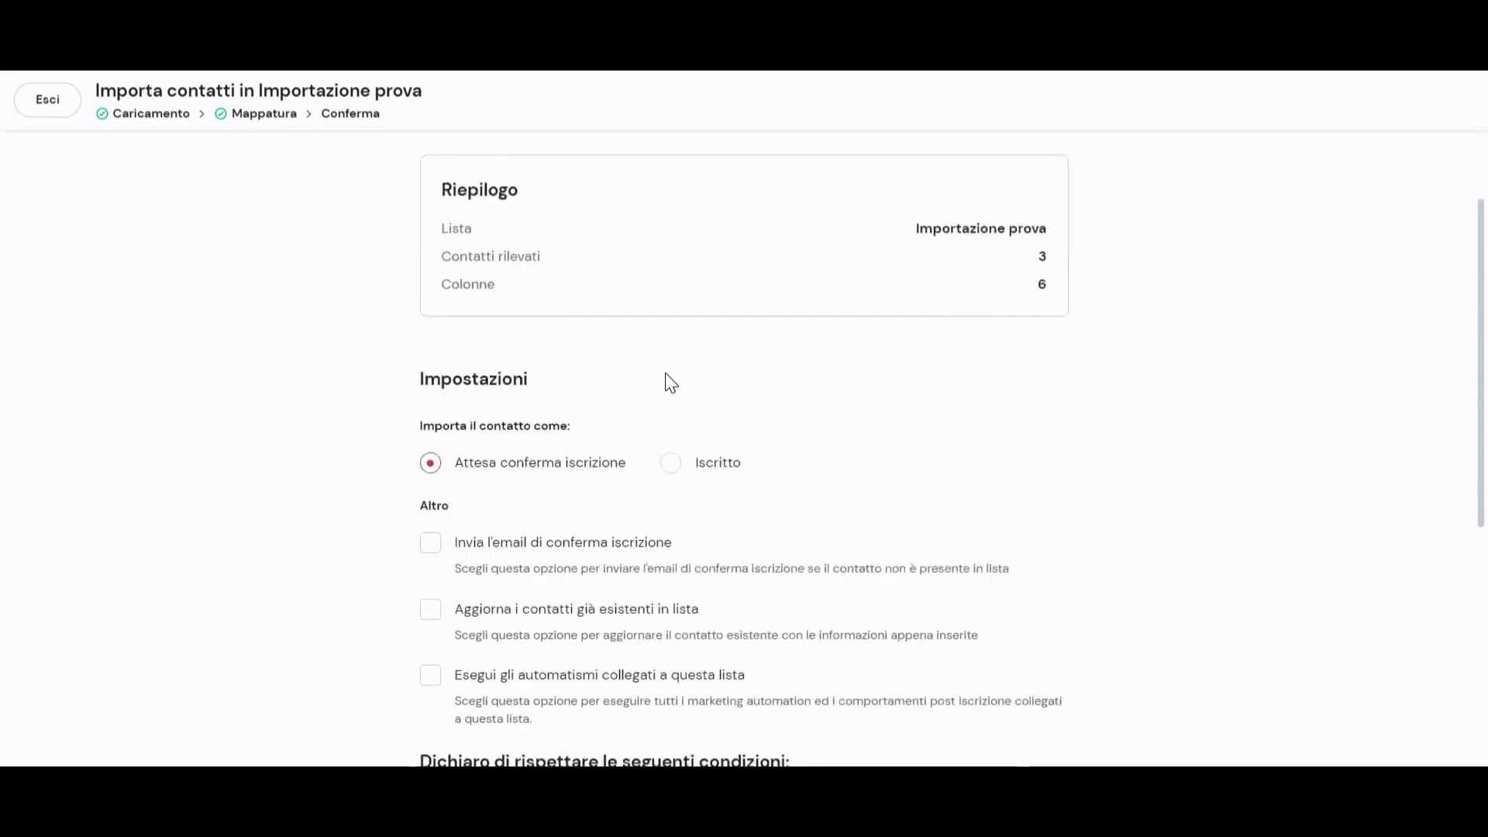
{"action": "scroll", "coordinate": [665, 373], "scroll_direction": "up", "scroll_amount": 1}
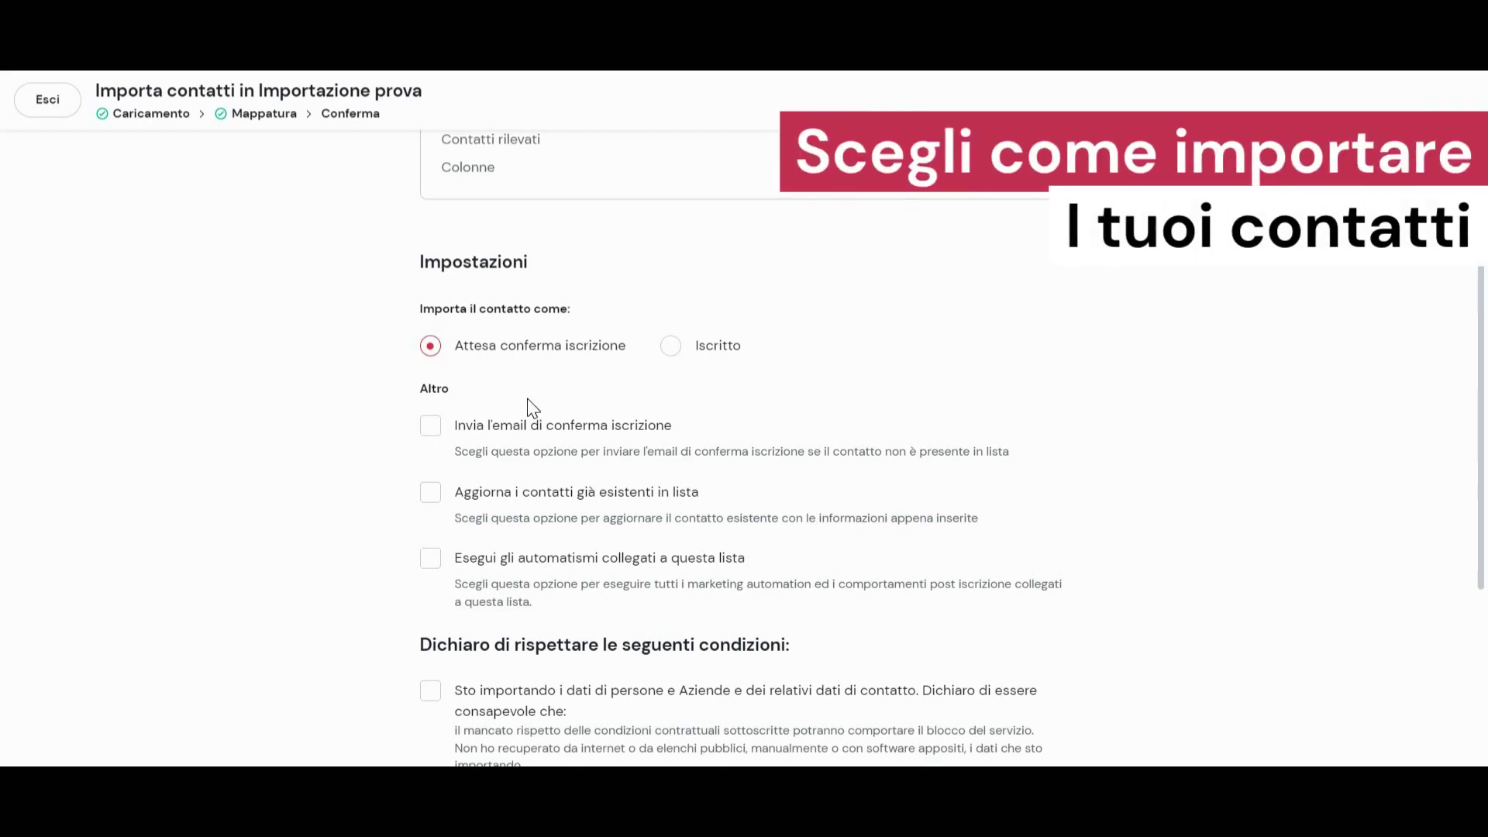
{"action": "left_click", "coordinate": [431, 428]}
{"action": "left_click", "coordinate": [431, 428]}
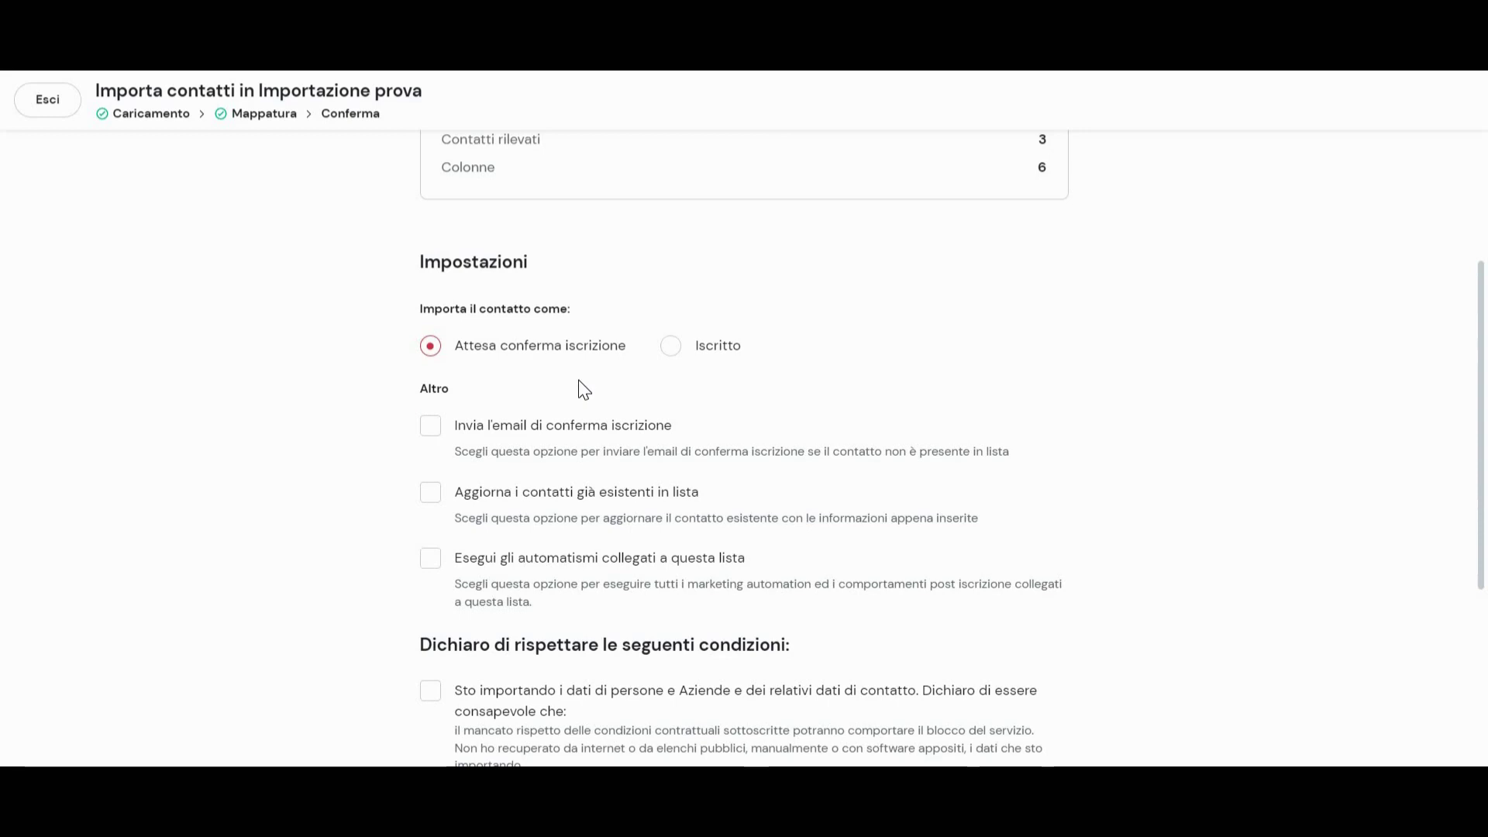
Compare the two contact import statuses and choose Iscritto for the imported contacts
{"action": "scroll", "coordinate": [641, 309], "scroll_direction": "up", "scroll_amount": 2}
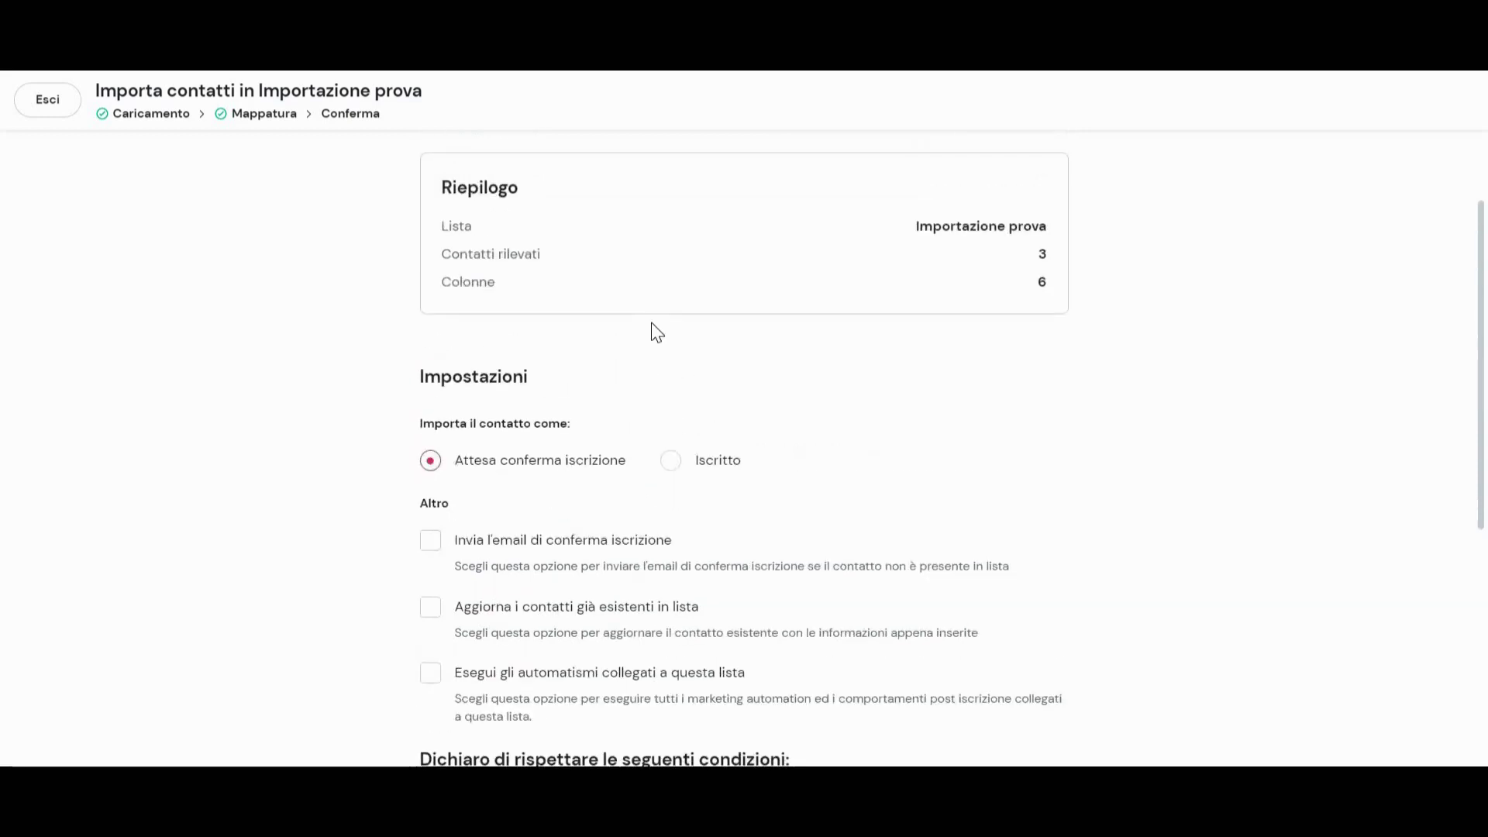
{"action": "left_click", "coordinate": [671, 463]}
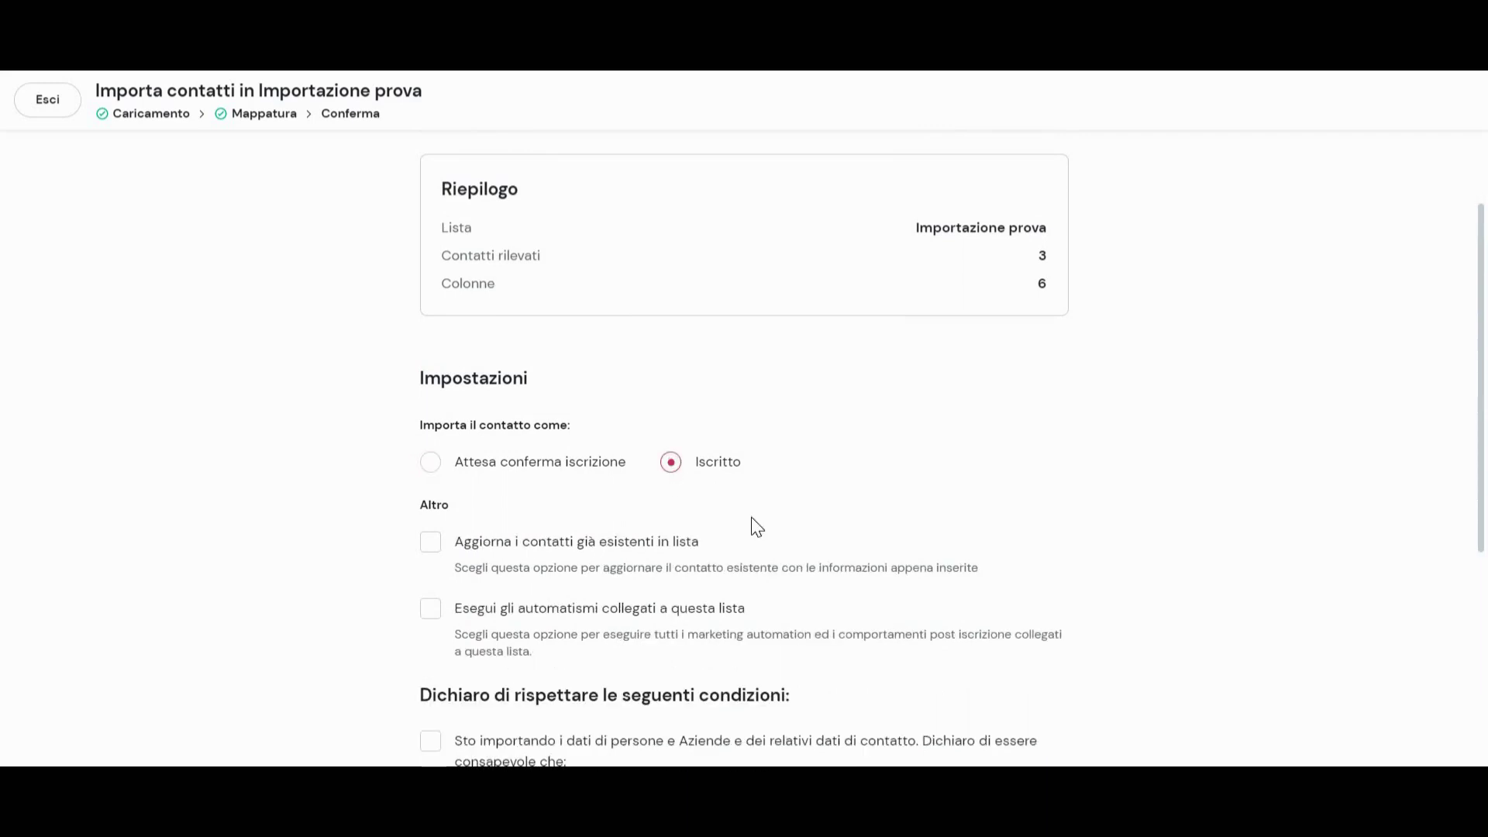
{"action": "left_click", "coordinate": [557, 465]}
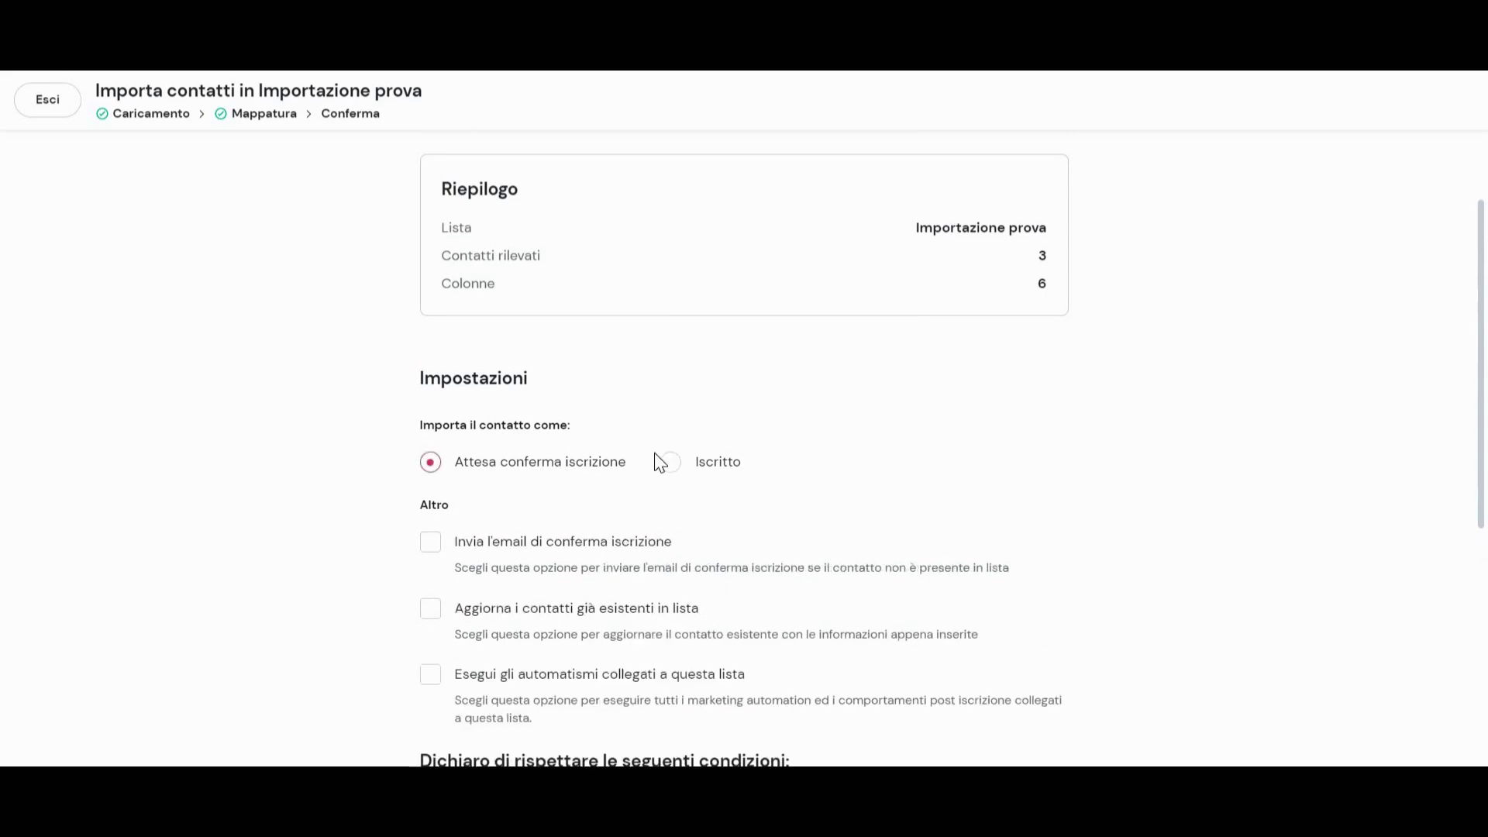
{"action": "left_click", "coordinate": [671, 463]}
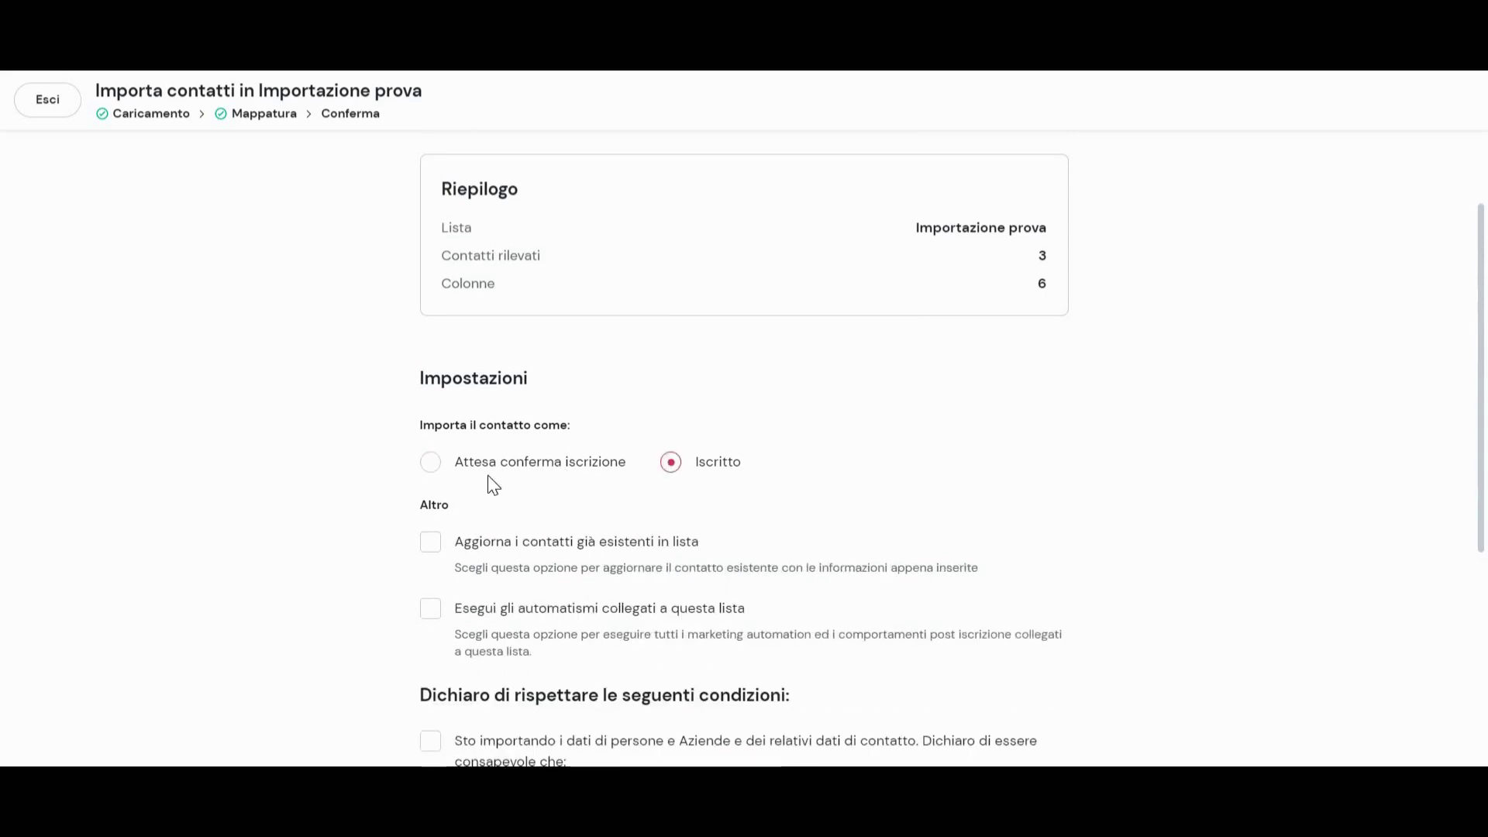
{"action": "scroll", "coordinate": [709, 522], "scroll_direction": "down", "scroll_amount": 3}
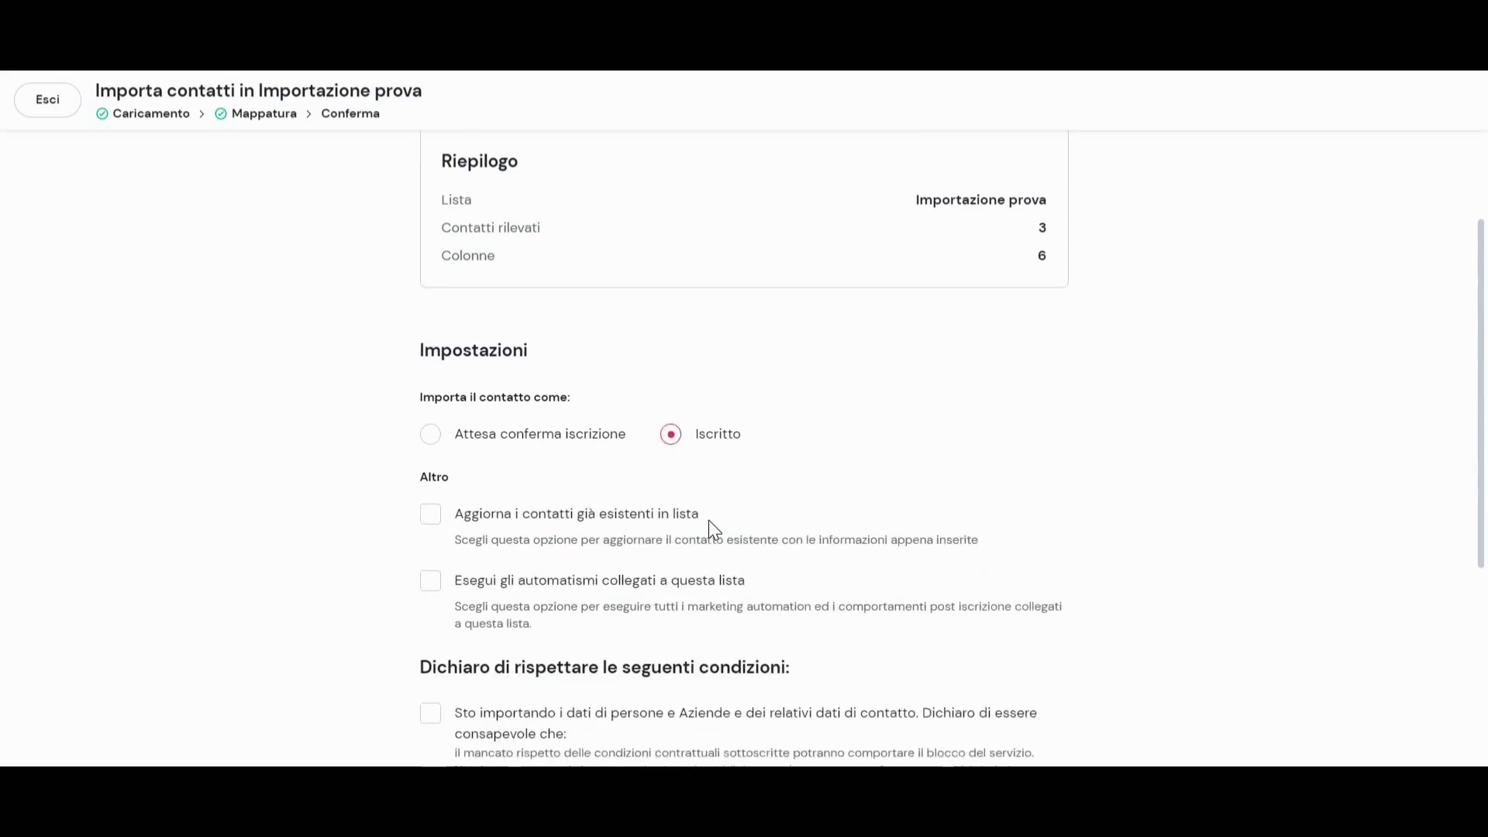
{"action": "scroll", "coordinate": [709, 522], "scroll_direction": "up", "scroll_amount": 3}
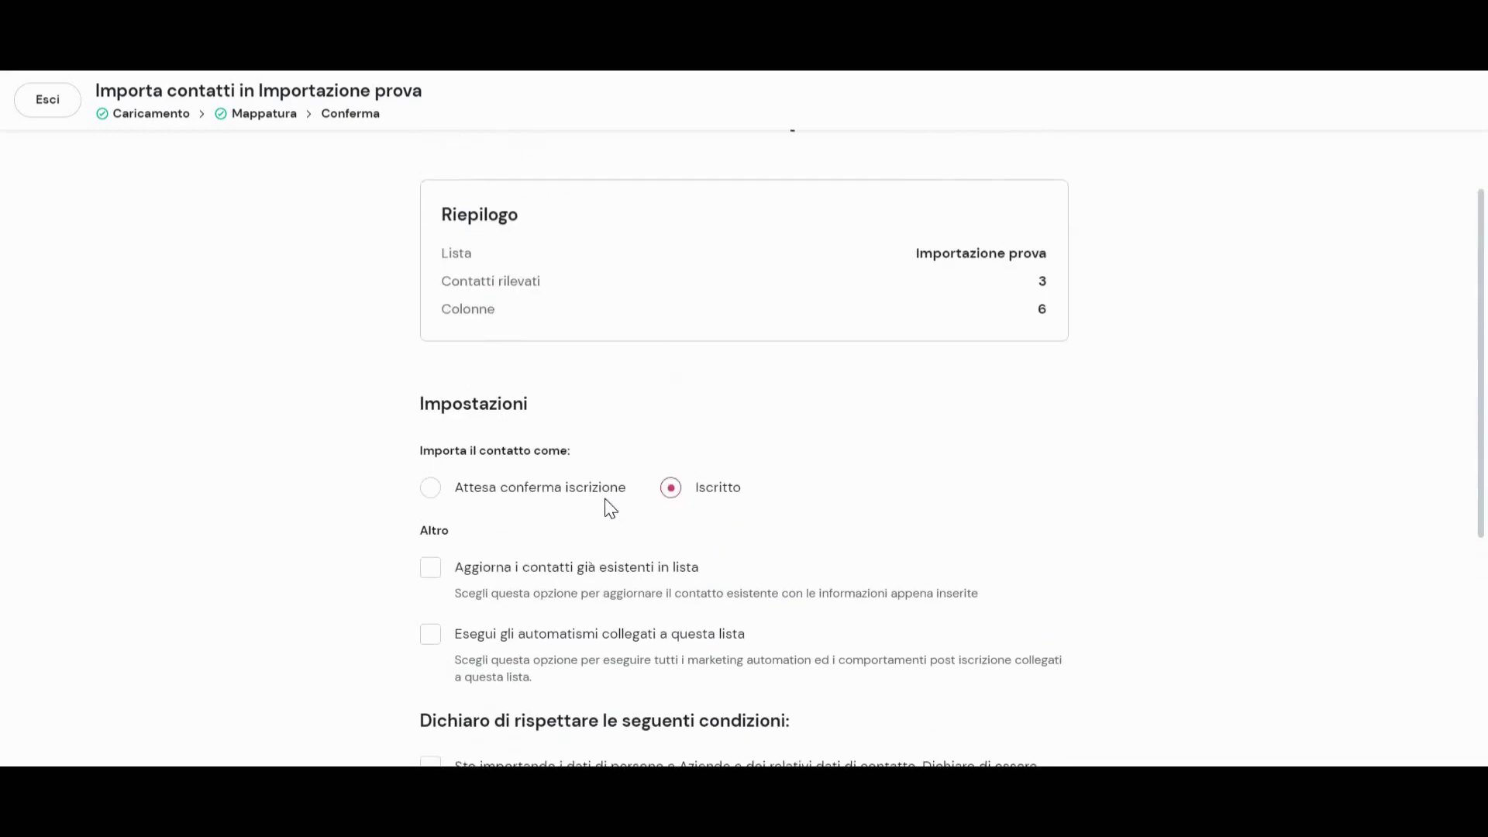
Review the additional import settings, try the Esegui gli automatismi collegati a questa lista option and clear it again
{"action": "scroll", "coordinate": [603, 499], "scroll_direction": "up", "scroll_amount": 1}
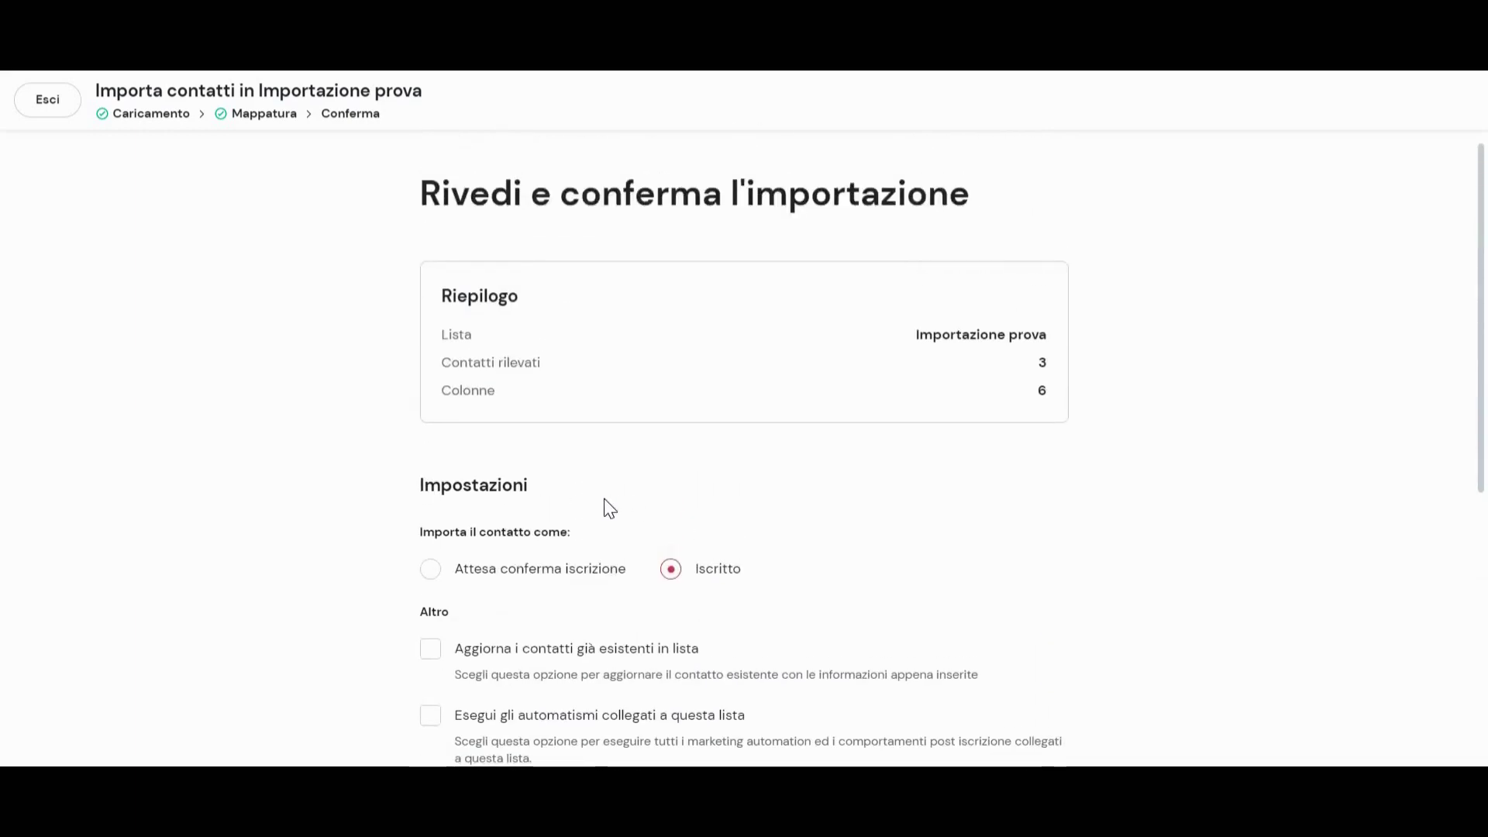
{"action": "scroll", "coordinate": [603, 499], "scroll_direction": "down", "scroll_amount": 1}
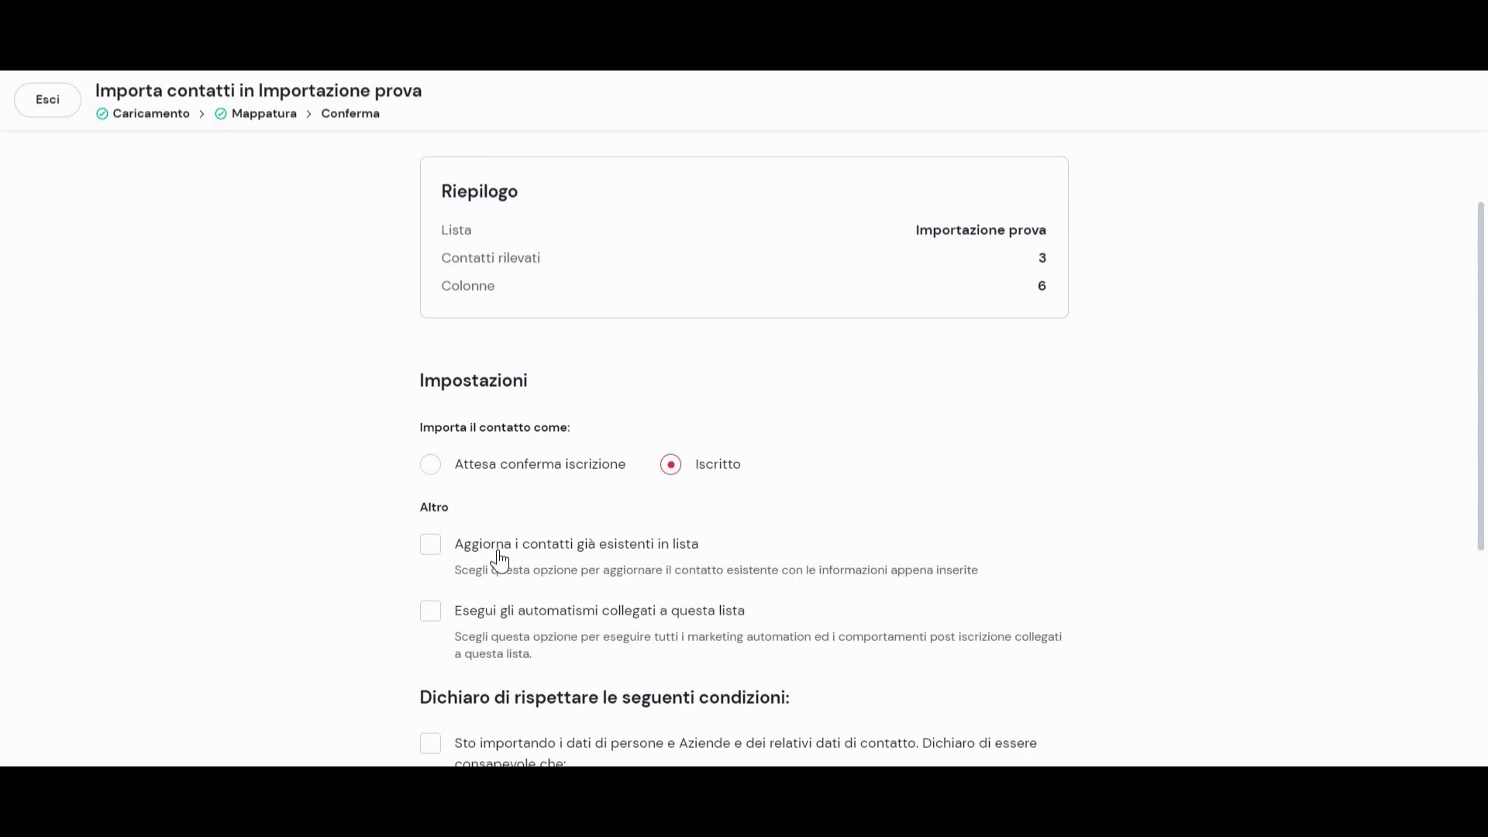
{"action": "scroll", "coordinate": [500, 560], "scroll_direction": "down", "scroll_amount": 1}
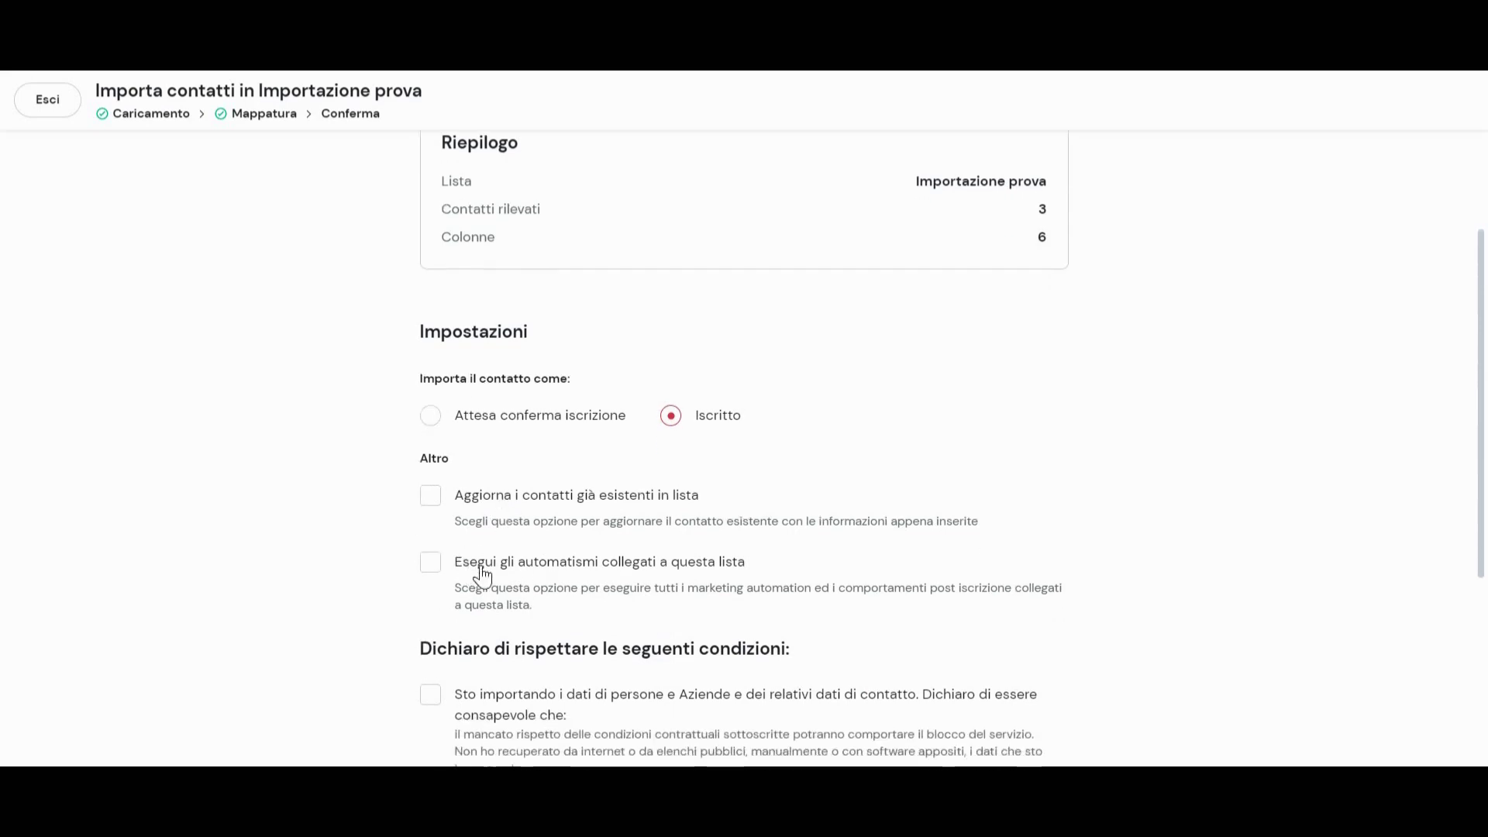
{"action": "scroll", "coordinate": [491, 579], "scroll_direction": "down", "scroll_amount": 1}
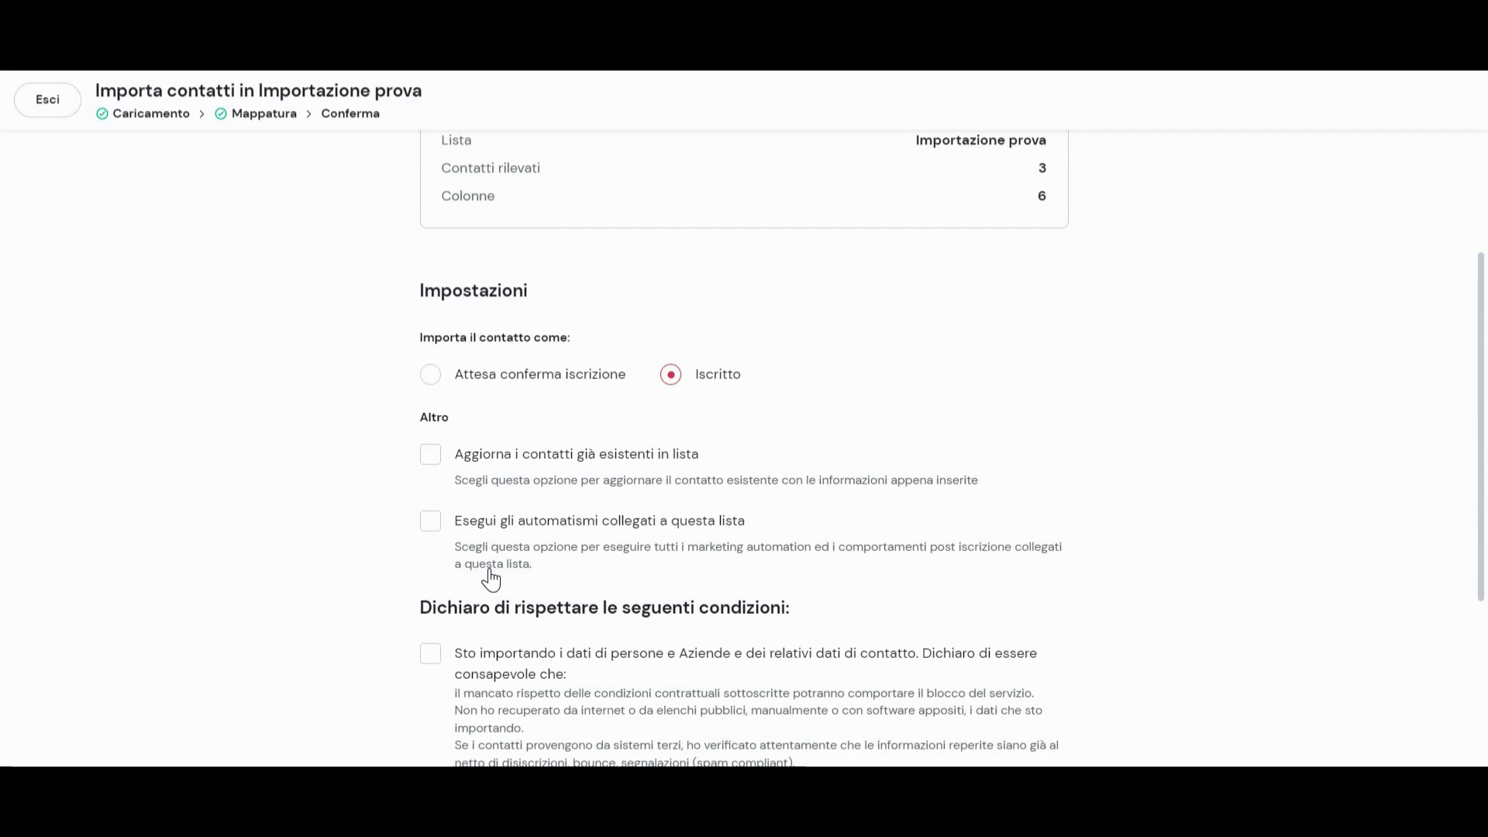
{"action": "left_click", "coordinate": [431, 525]}
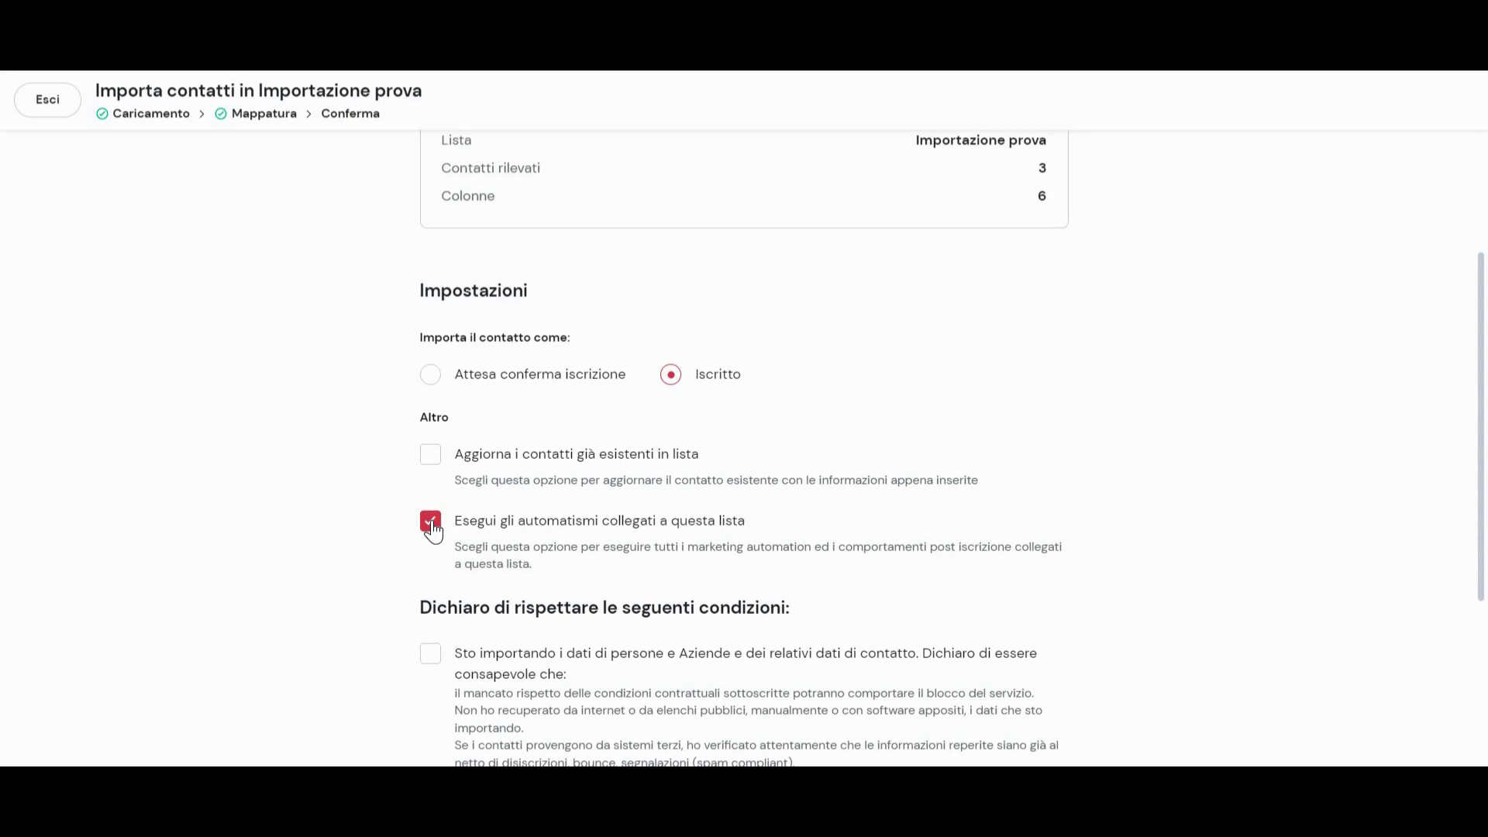
{"action": "left_click", "coordinate": [431, 524]}
Accept the declaration on the imported contact data conditions and add the contacts to the Importazione prova list
{"action": "scroll", "coordinate": [312, 422], "scroll_direction": "down", "scroll_amount": 2}
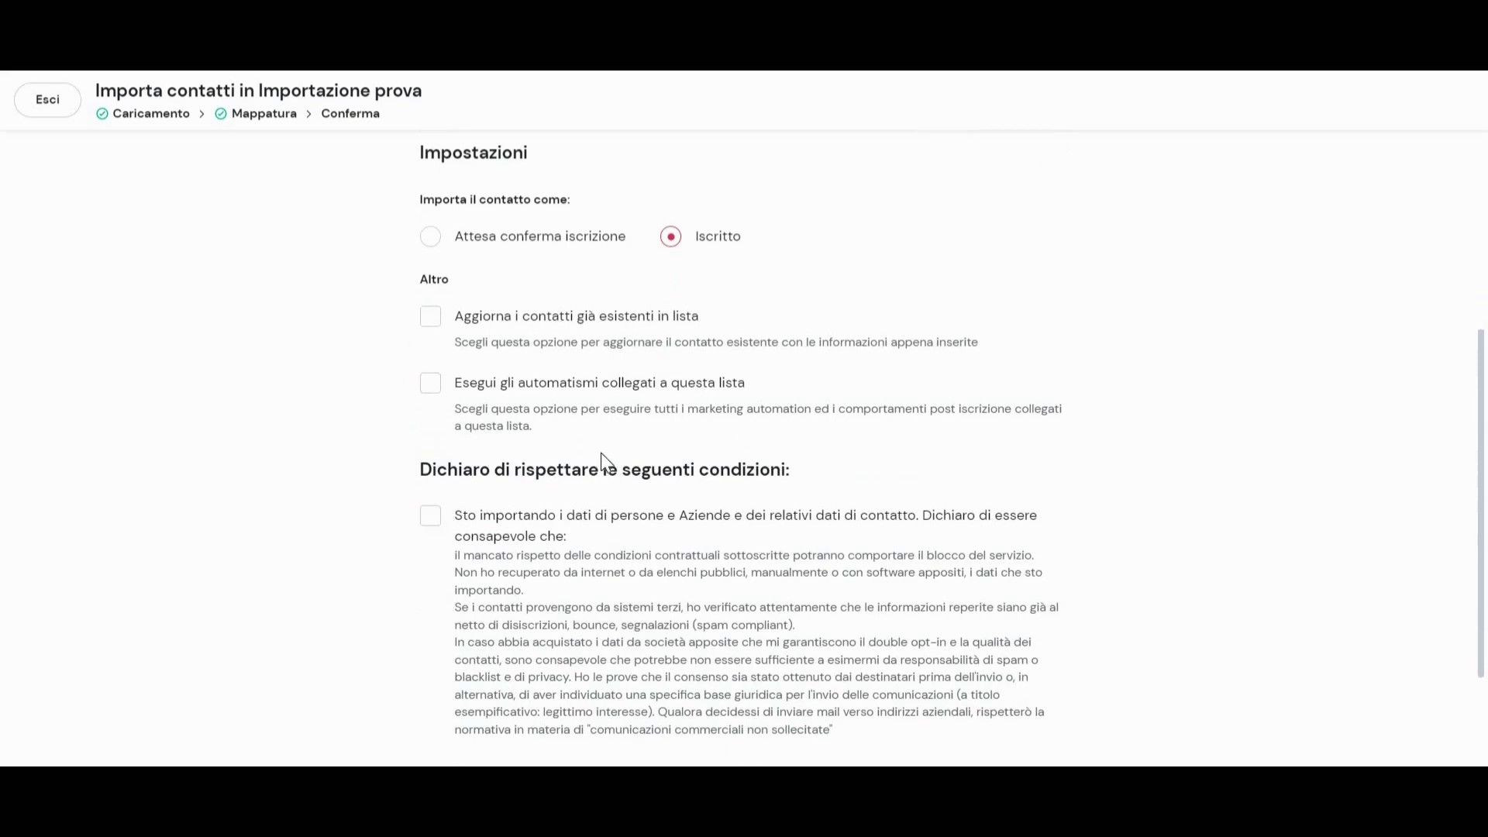
{"action": "scroll", "coordinate": [481, 473], "scroll_direction": "down", "scroll_amount": 1}
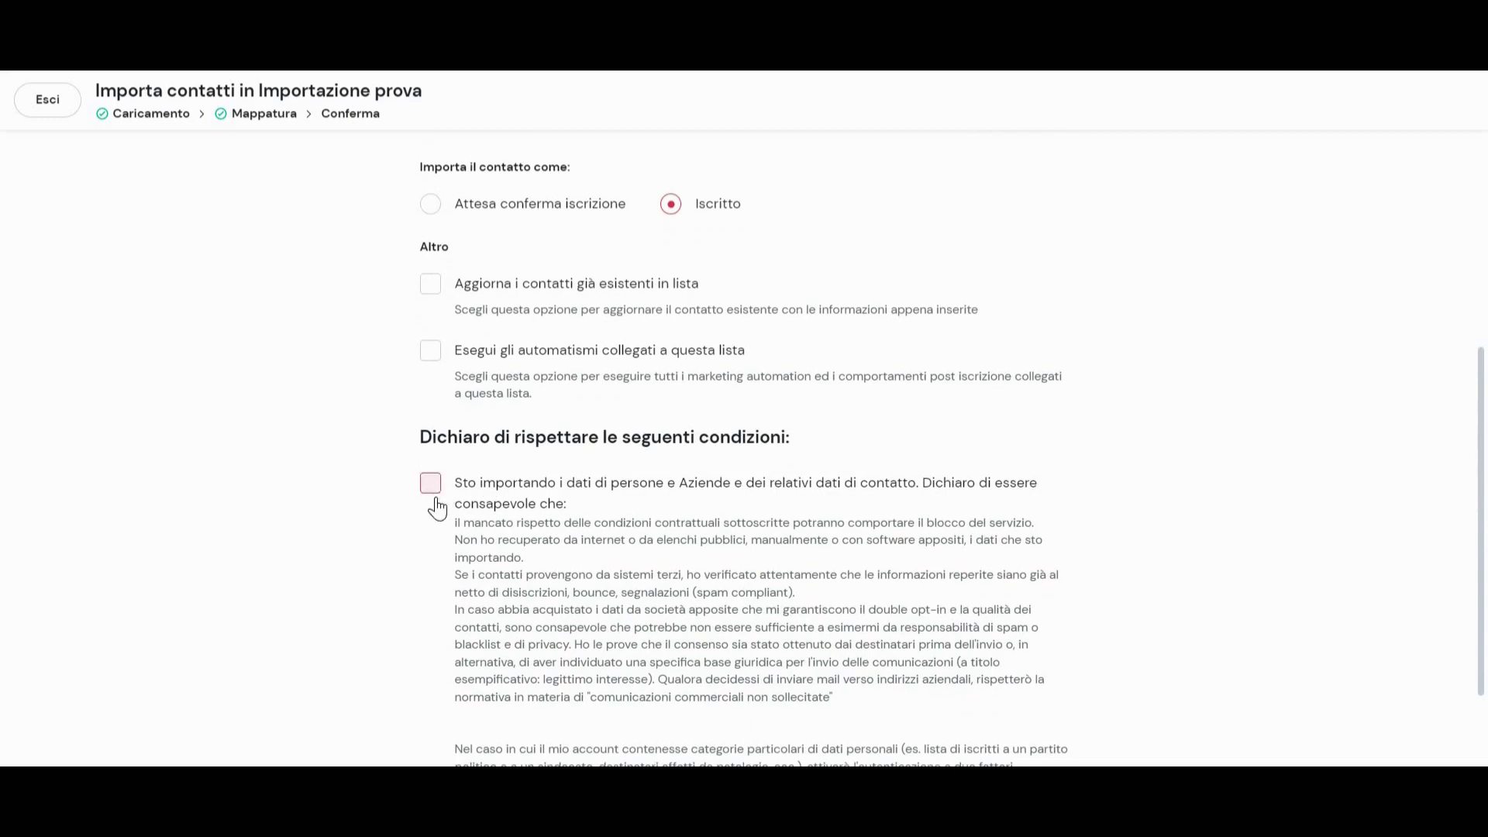
{"action": "left_click", "coordinate": [434, 492]}
{"action": "scroll", "coordinate": [419, 565], "scroll_direction": "down", "scroll_amount": 2}
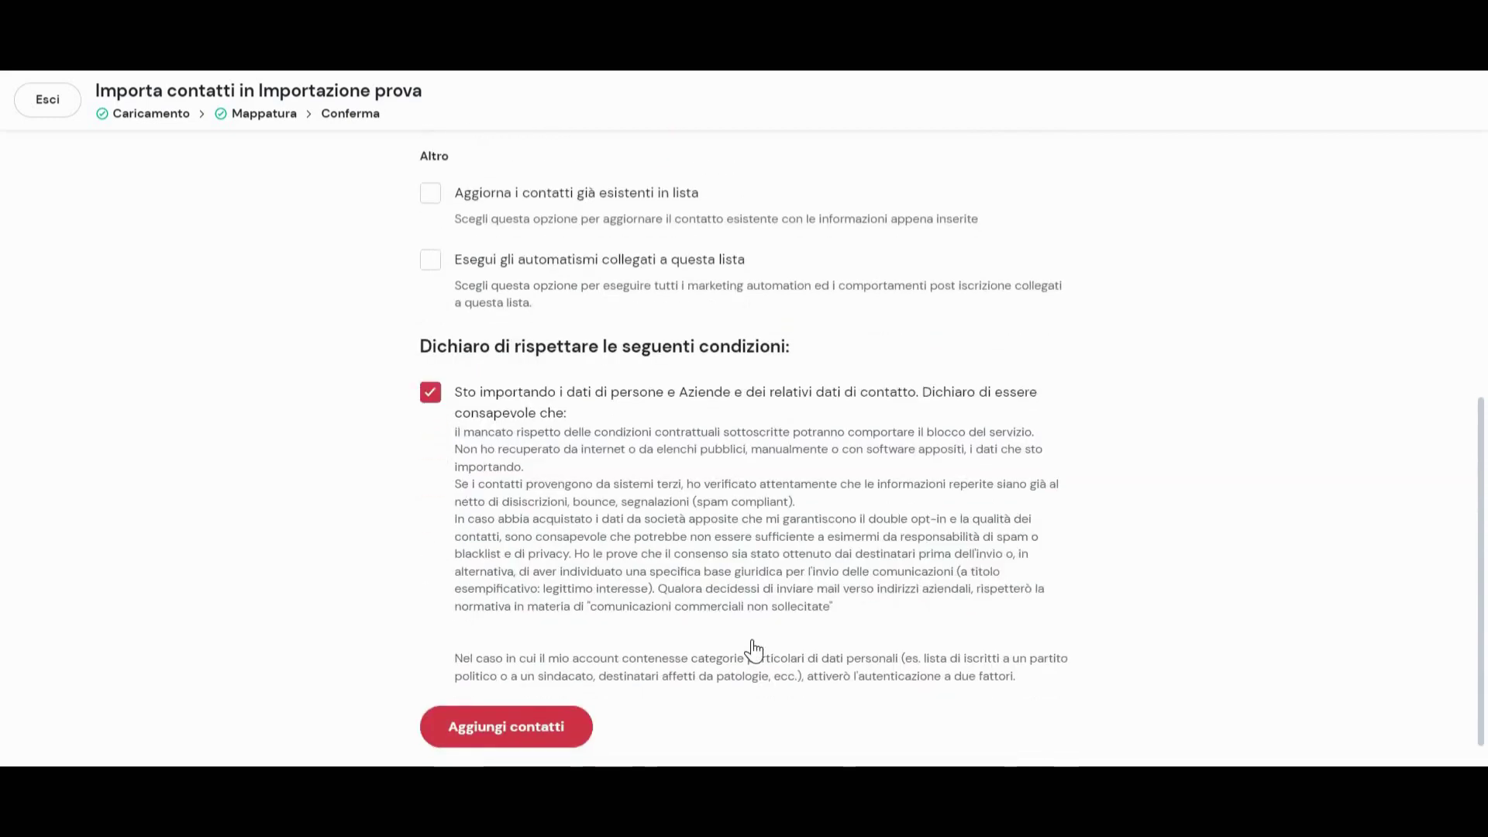
{"action": "scroll", "coordinate": [591, 676], "scroll_direction": "down", "scroll_amount": 1}
{"action": "left_click", "coordinate": [545, 694]}
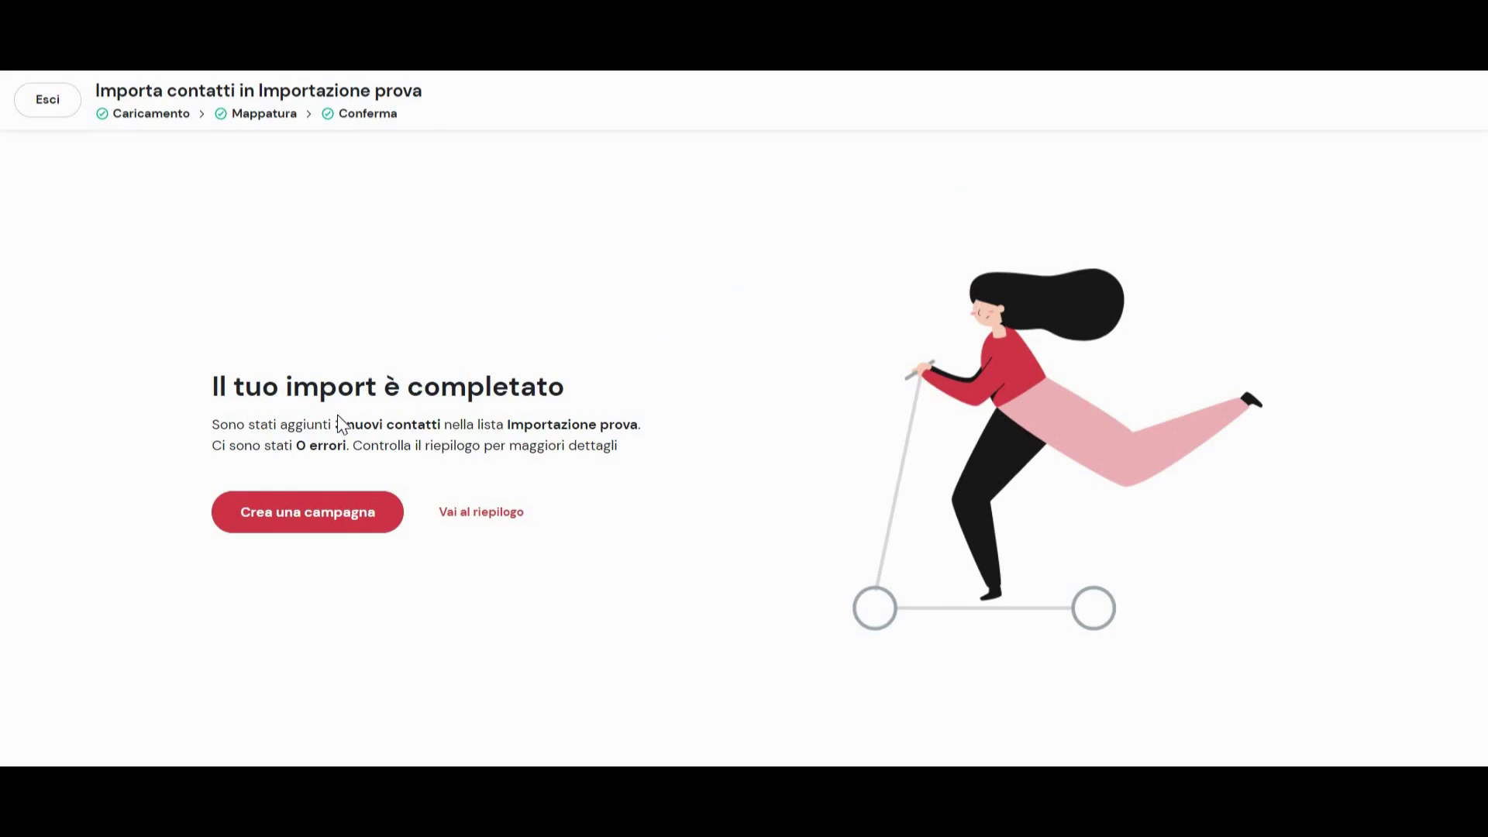
Go to the completed import's summary, download the report from its details and close the details
{"action": "left_click", "coordinate": [485, 514]}
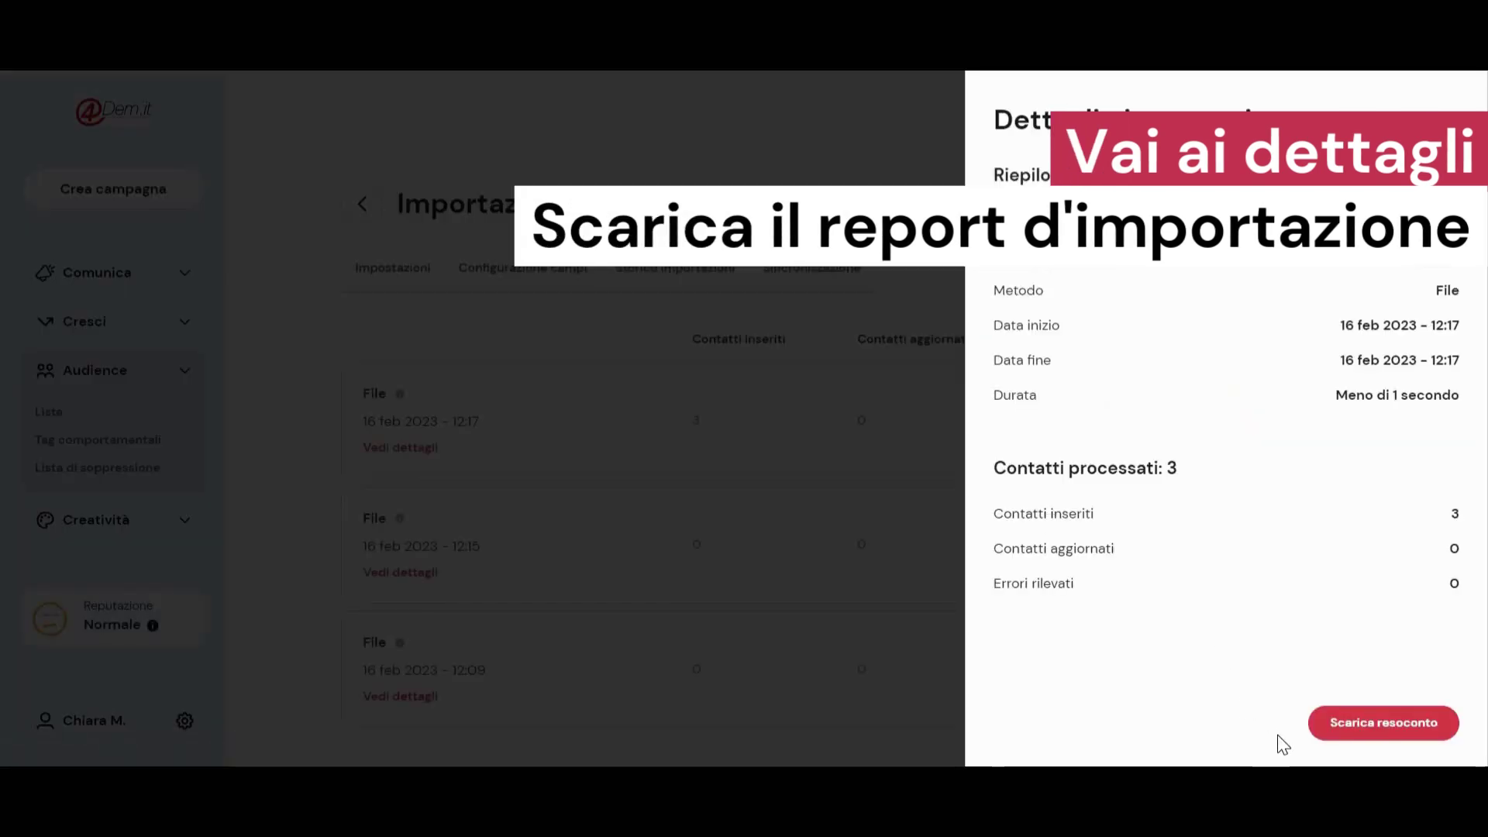
{"action": "left_click", "coordinate": [1362, 728]}
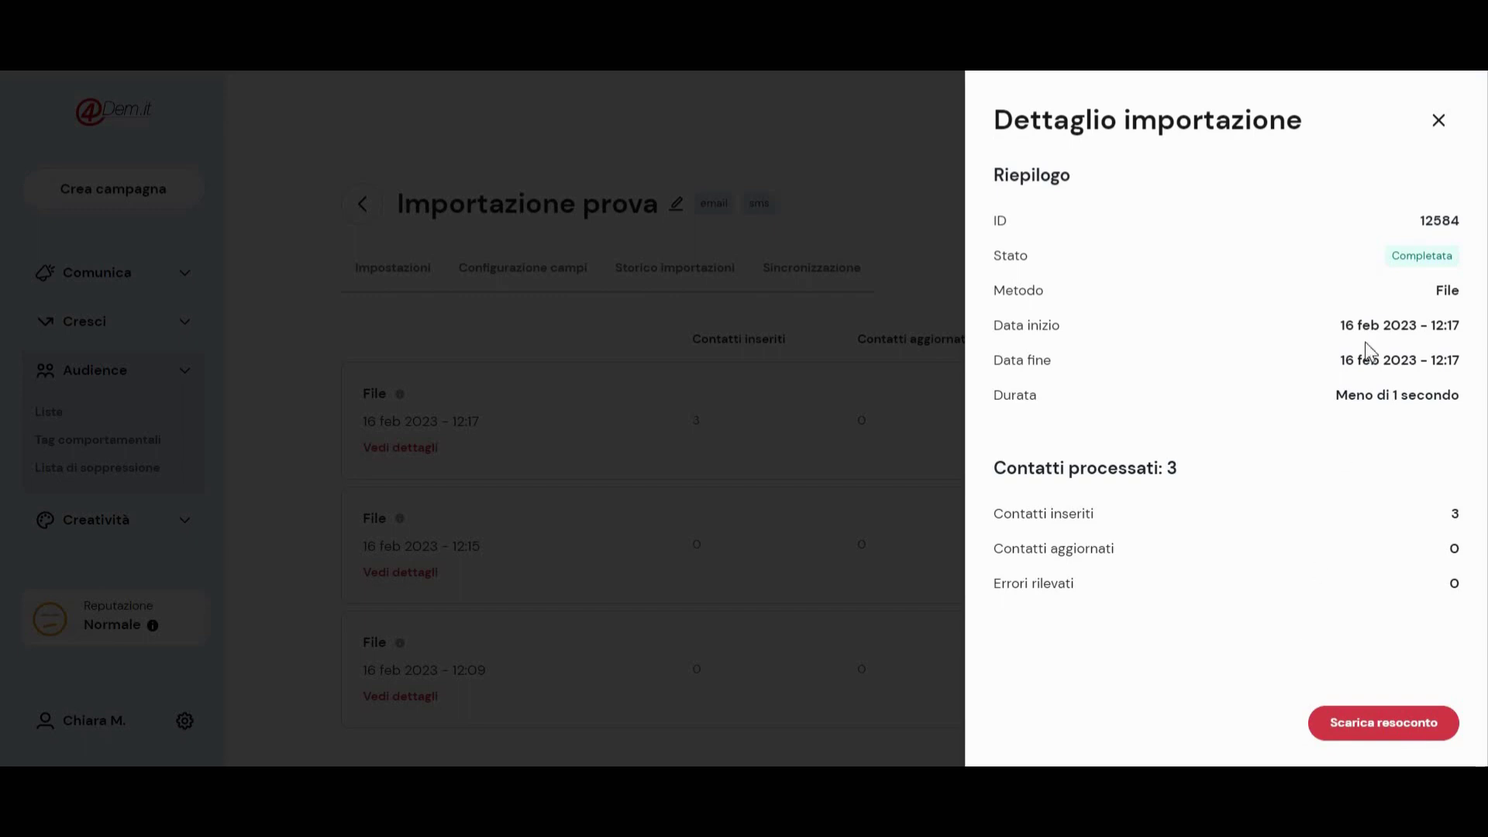
{"action": "left_click", "coordinate": [1439, 124]}
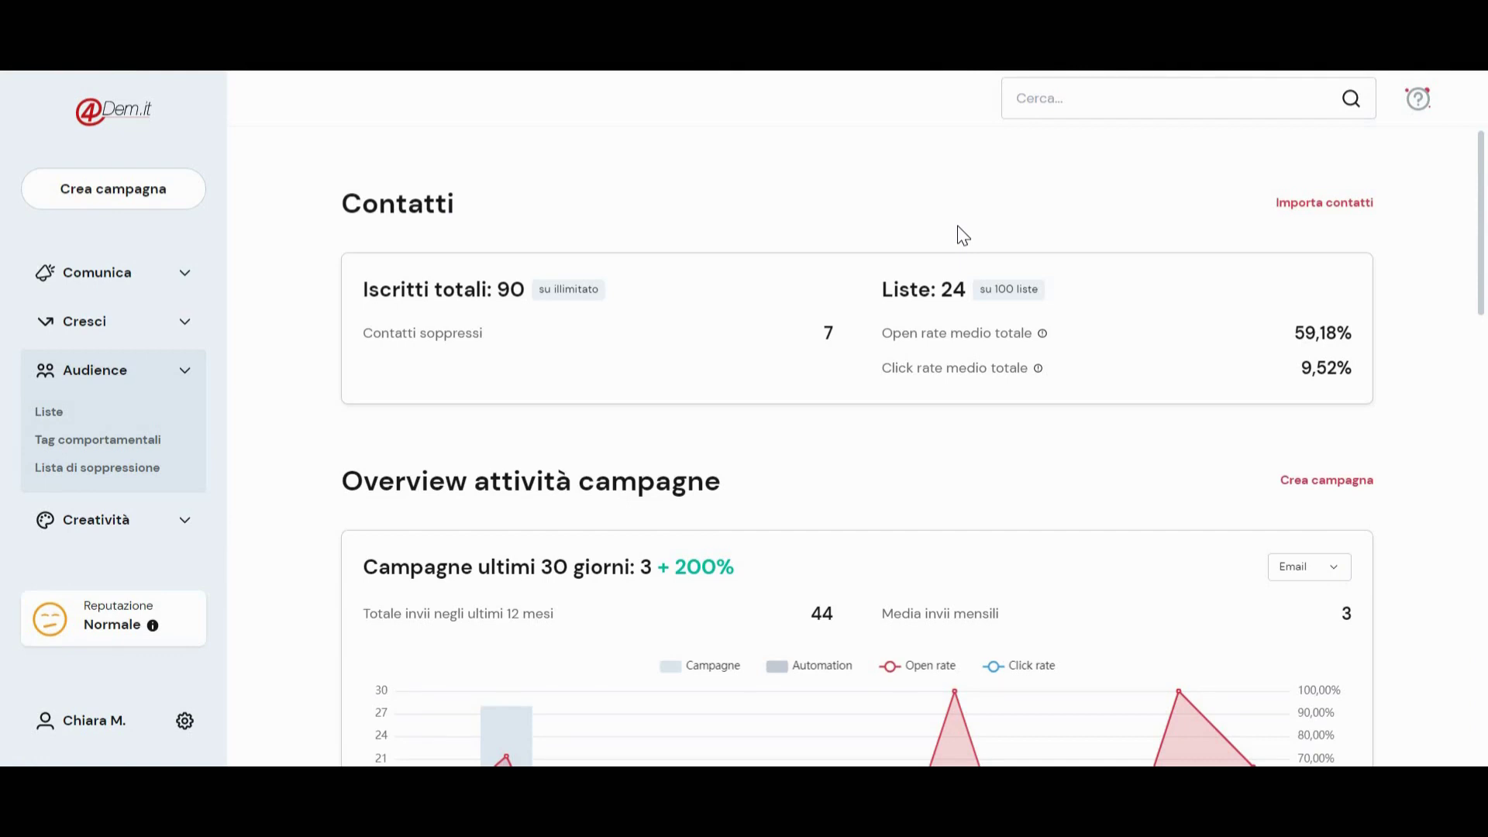
Look at the available help resources, including Centro formazione and Richiedi Supporto, and close the list
{"action": "left_click", "coordinate": [1421, 105]}
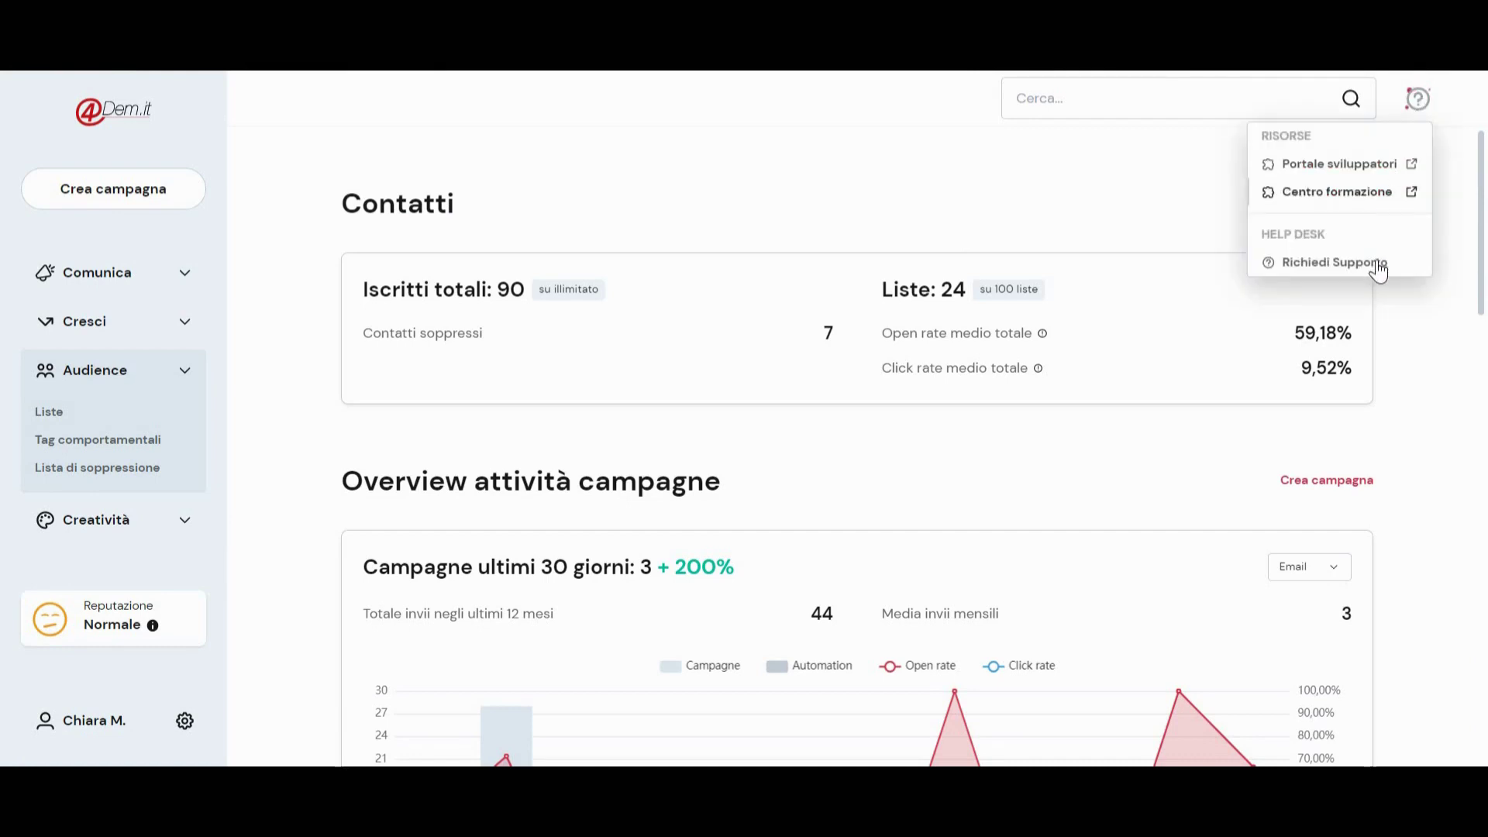
{"action": "left_click", "coordinate": [843, 169]}
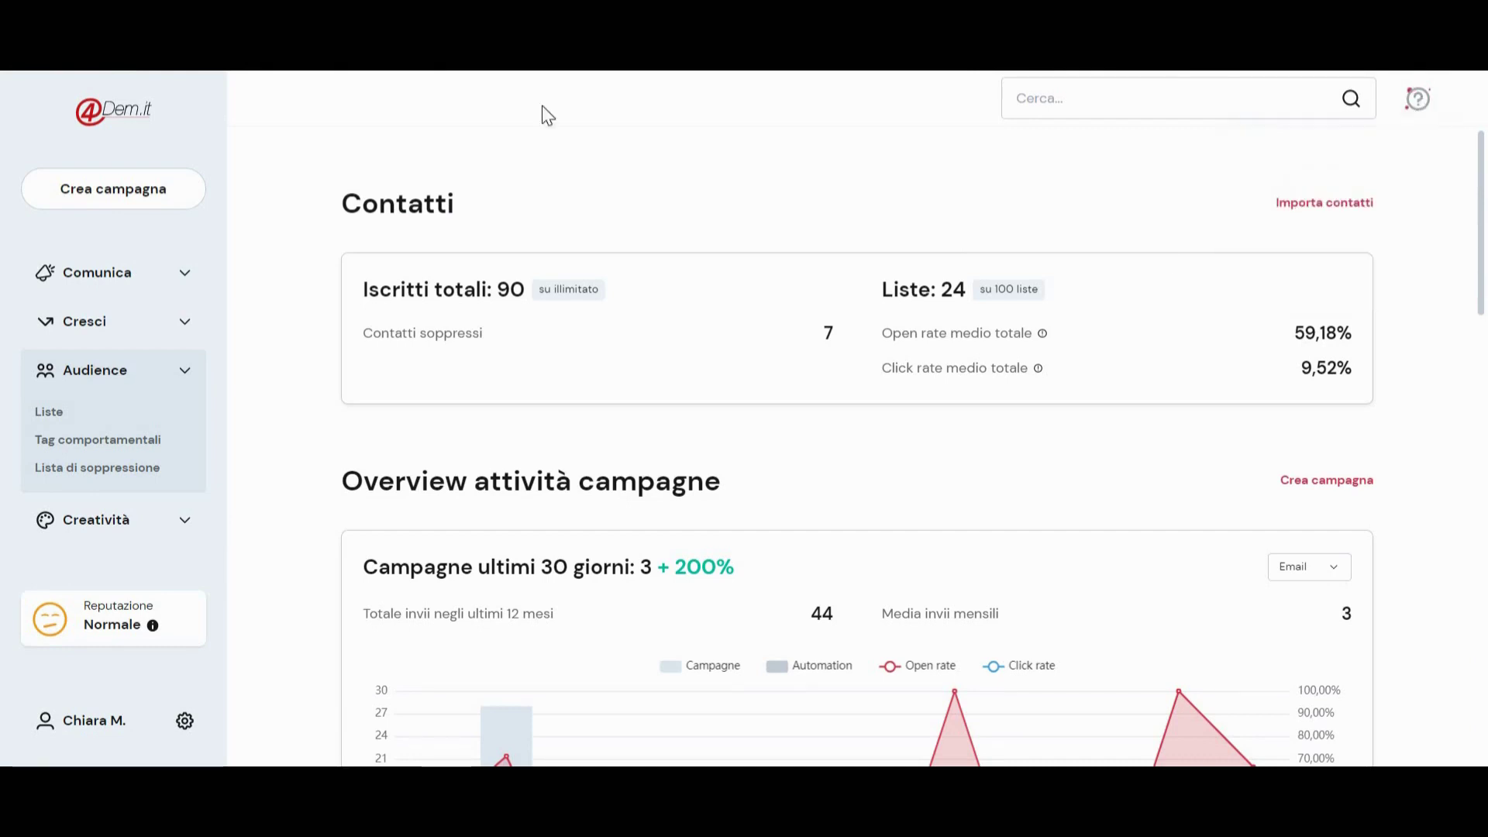